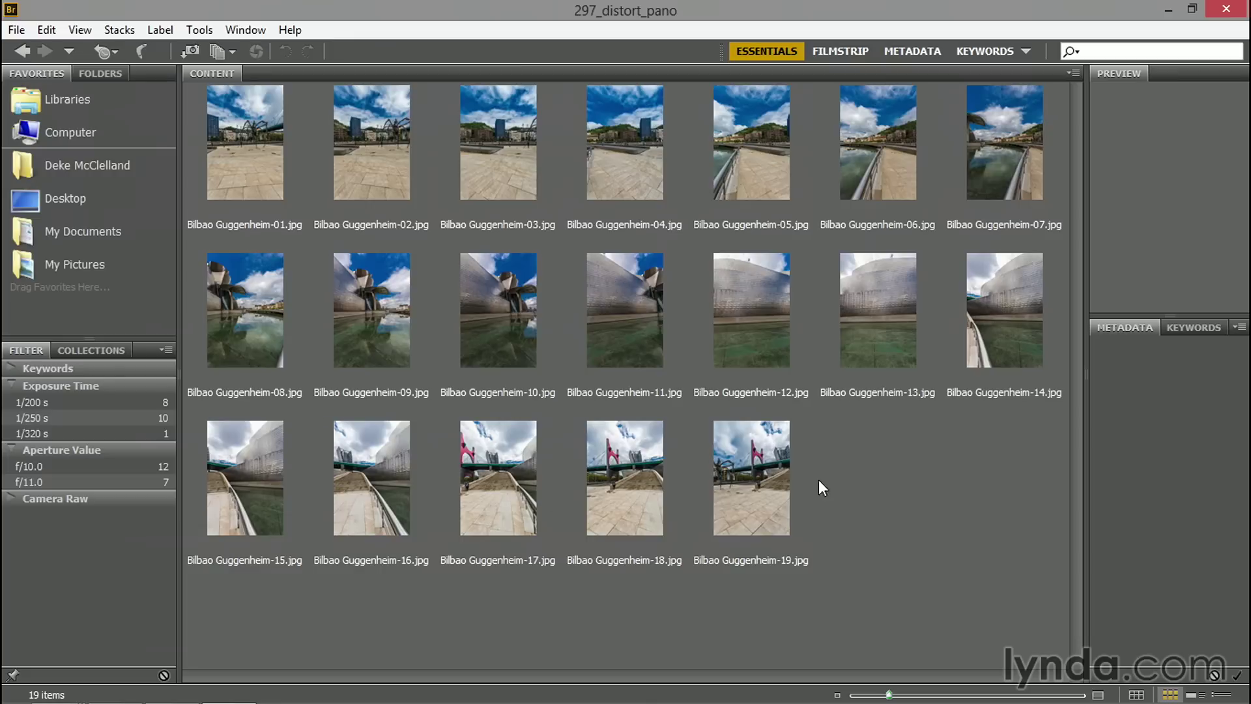
- Select the Bilbao Guggenheim-01.jpg thumbnail to show its preview and metadata
click(218, 166)
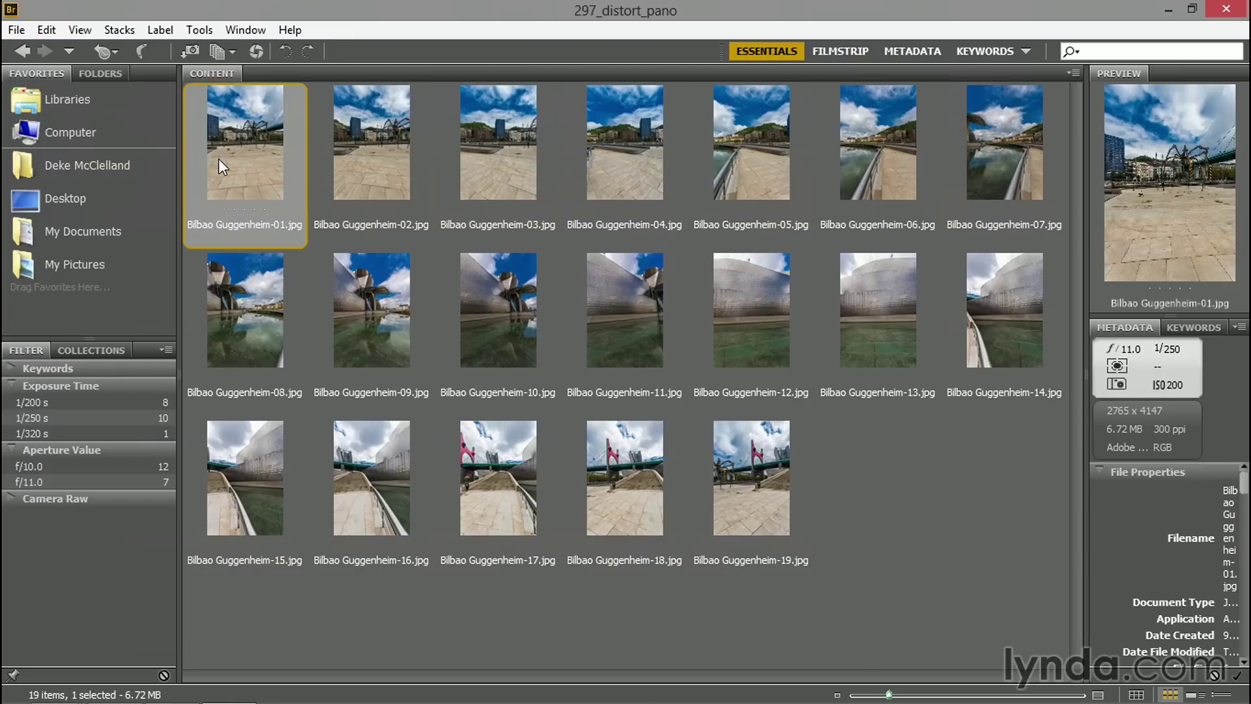
- Preview the Bilbao Guggenheim photos full screen, stepping through to Bilbao Guggenheim-19.jpg
key(space)
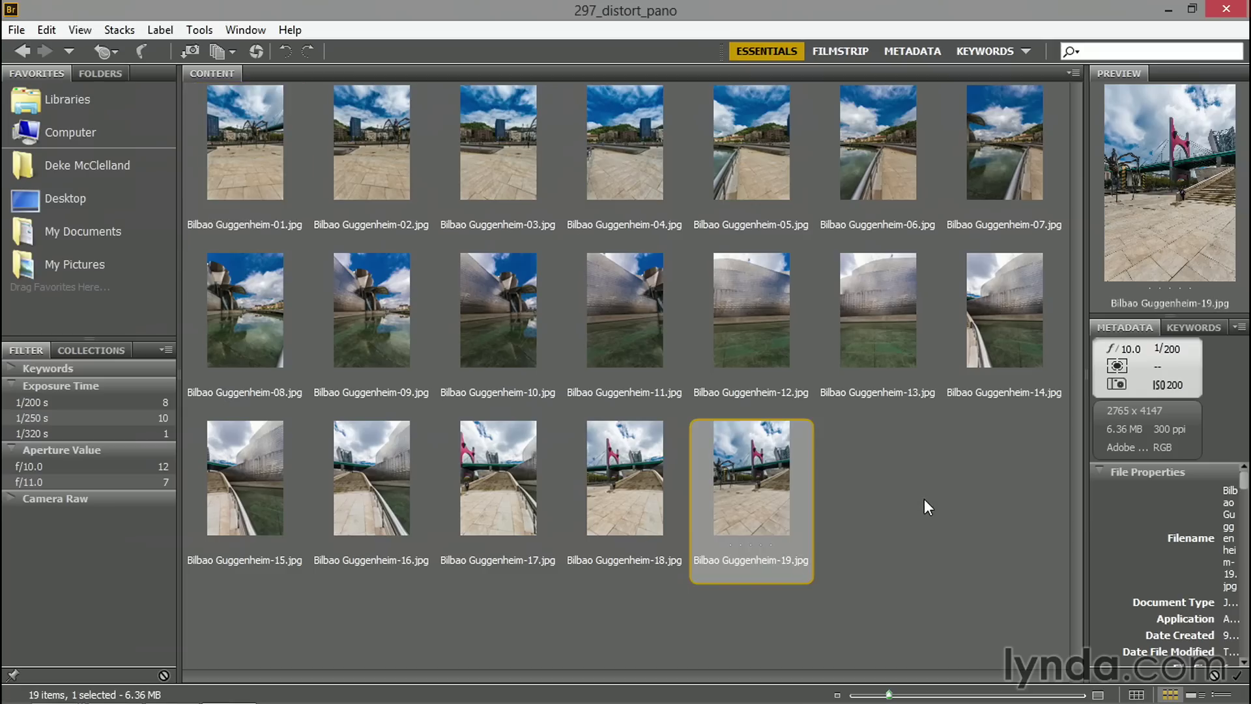
- Deselect all, select Bilbao Guggenheim-10.jpg and bring up its context menu
click(946, 483)
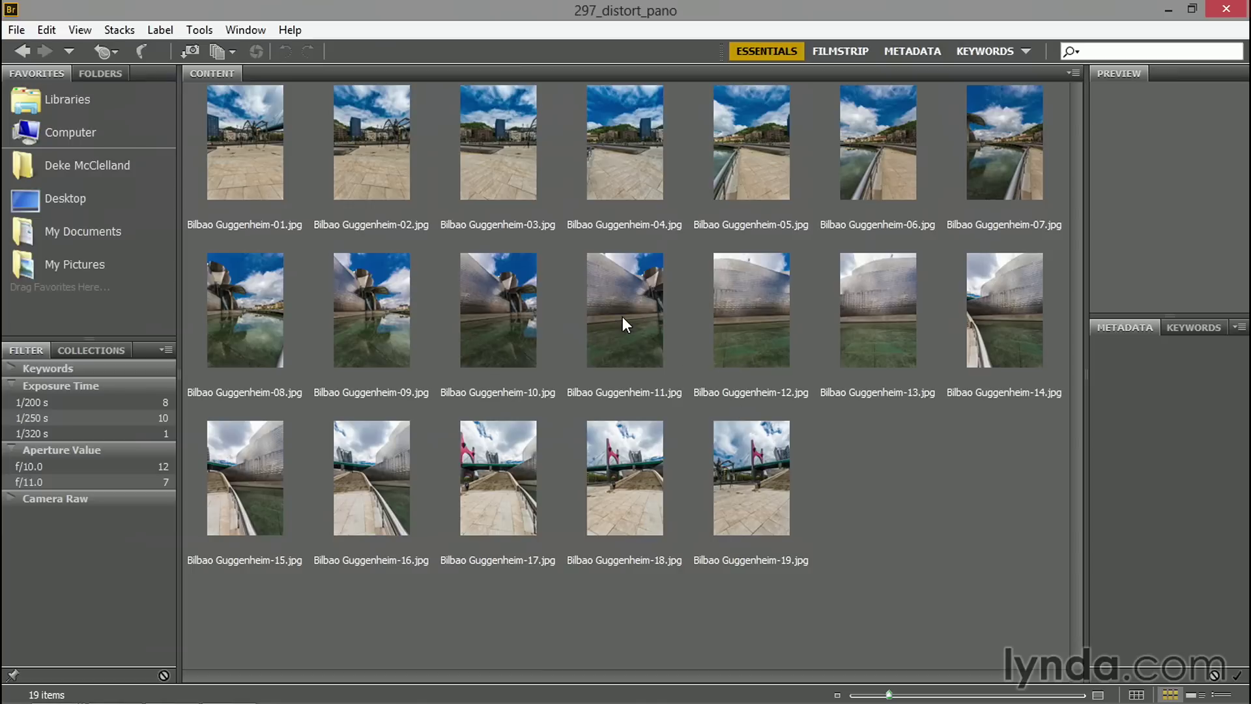
click(495, 319)
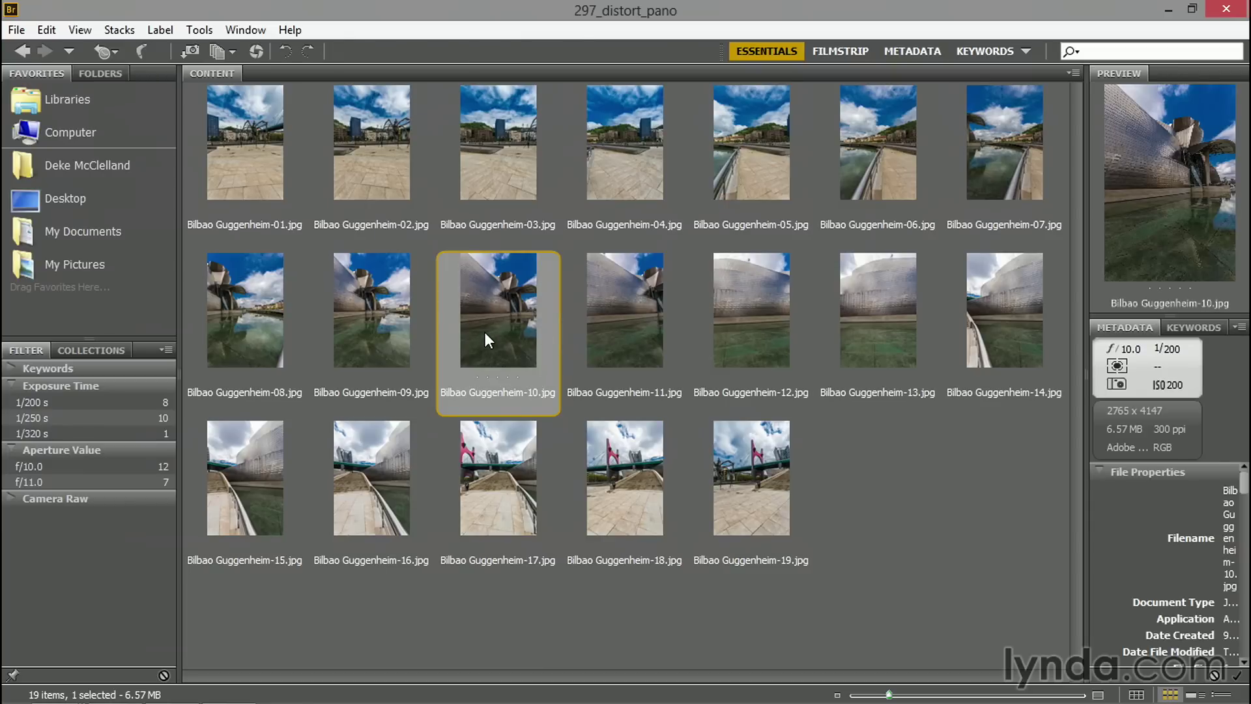
right_click(494, 311)
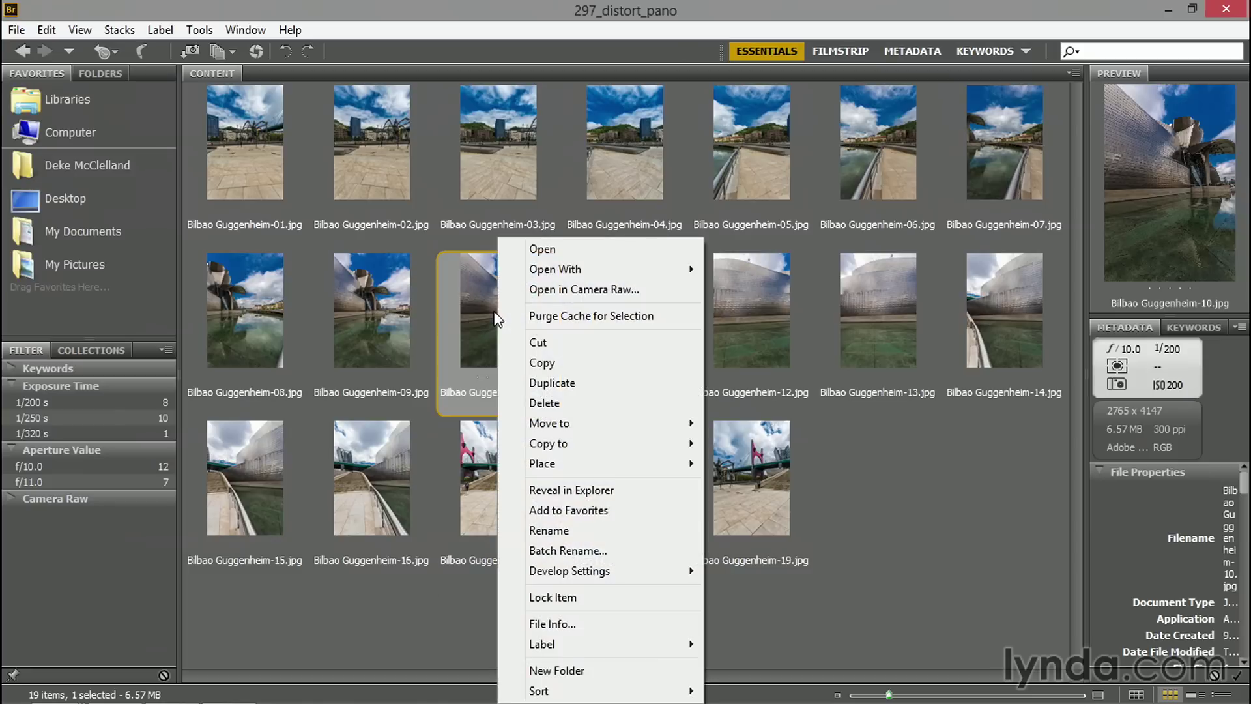
- Open Bilbao Guggenheim-10.jpg in Camera Raw and toggle Remove Chromatic Aberration under Lens Corrections Color
click(563, 291)
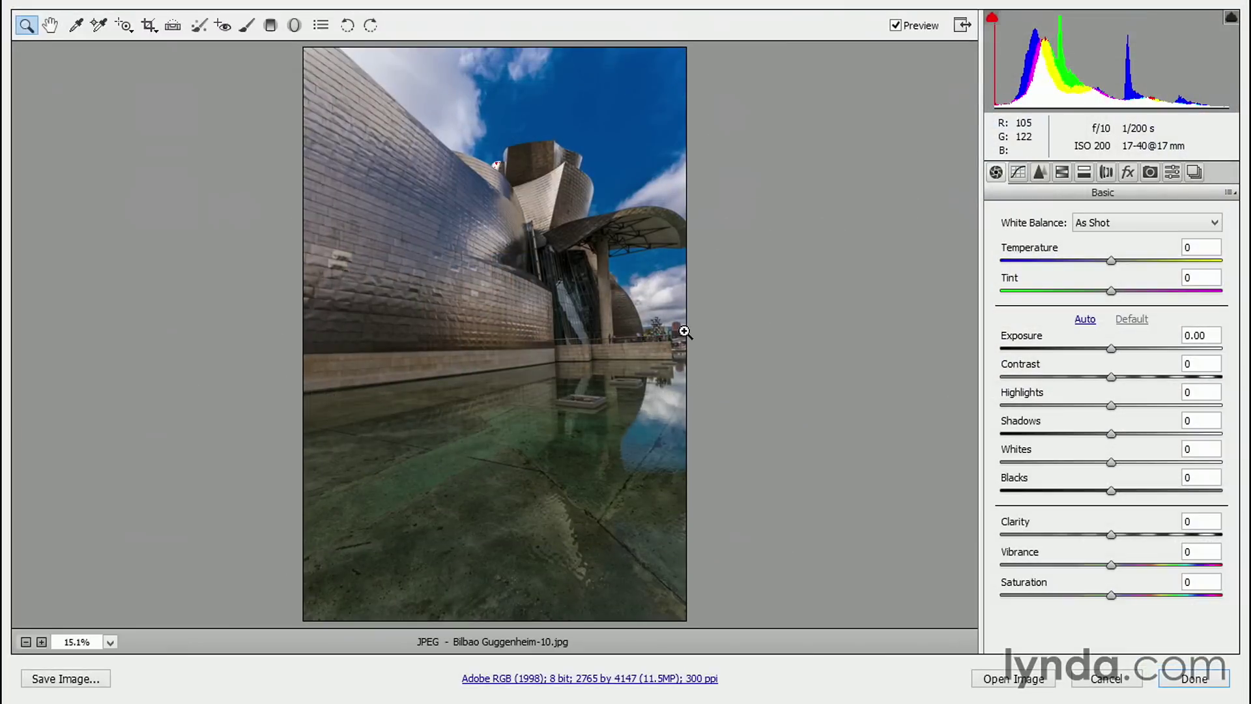
click(1106, 175)
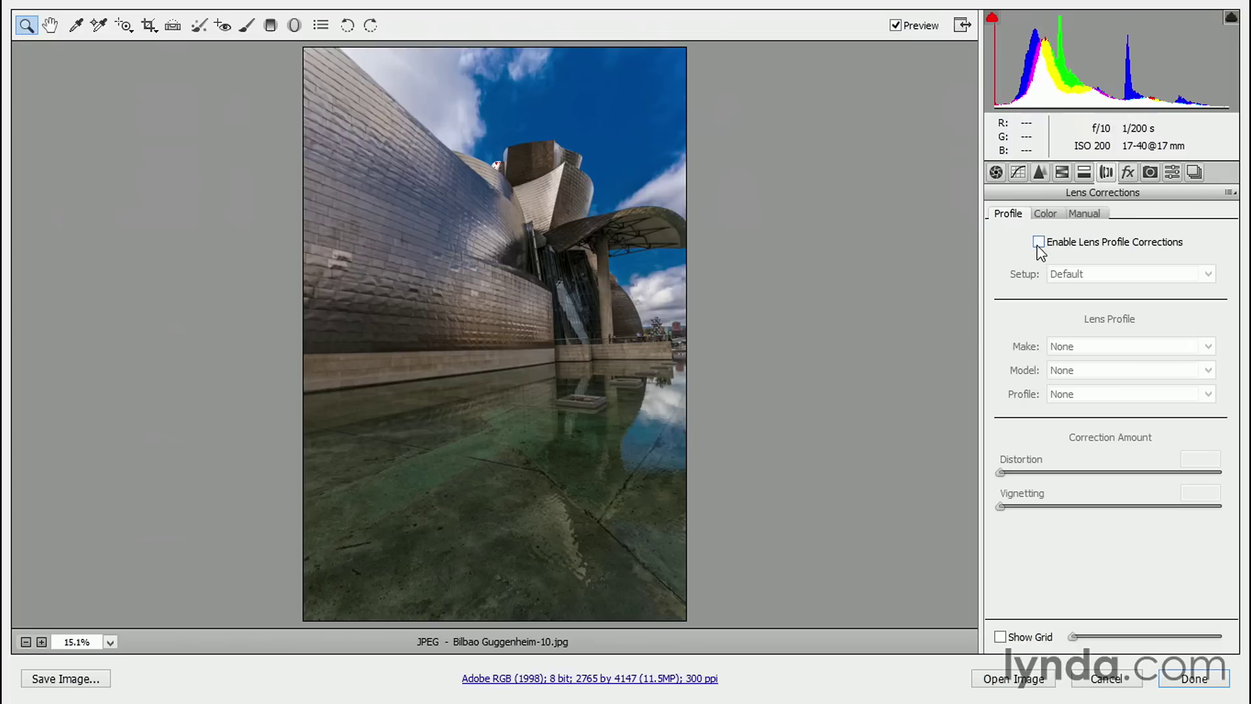
click(1043, 213)
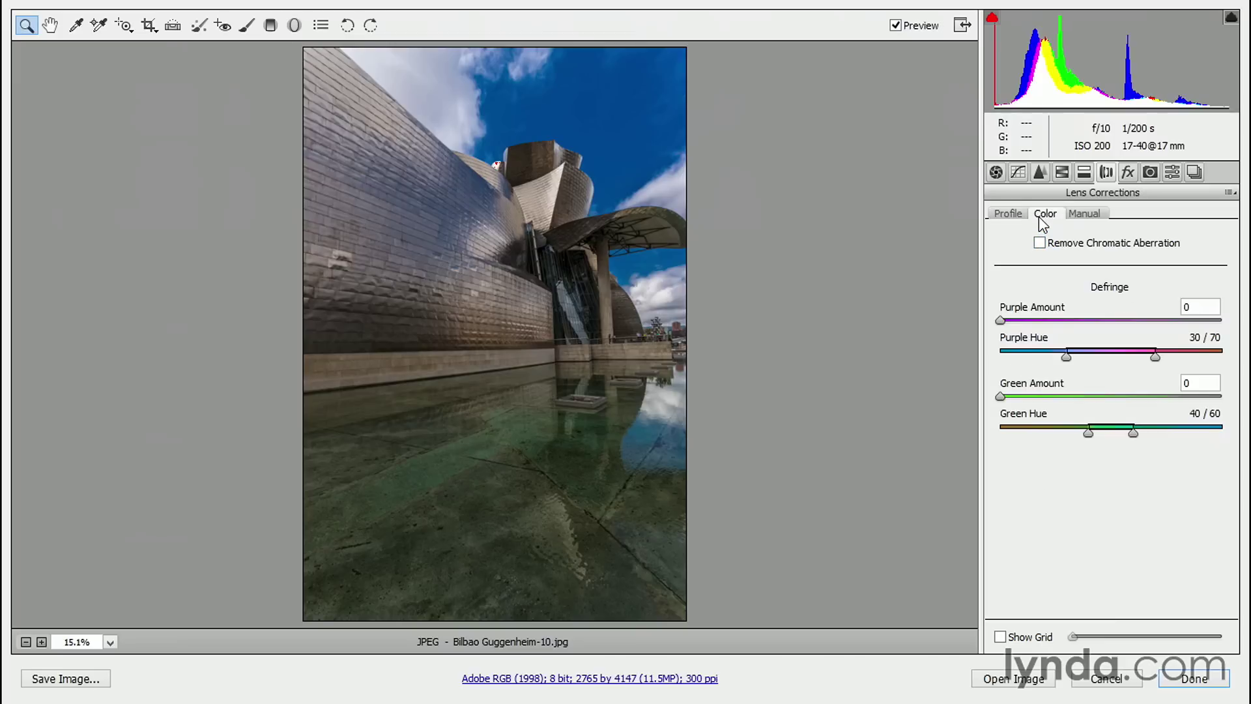
click(1039, 242)
- Cancel Camera Raw, select all 19 photos and send them to Photomerge via Tools > Photoshop
click(1110, 680)
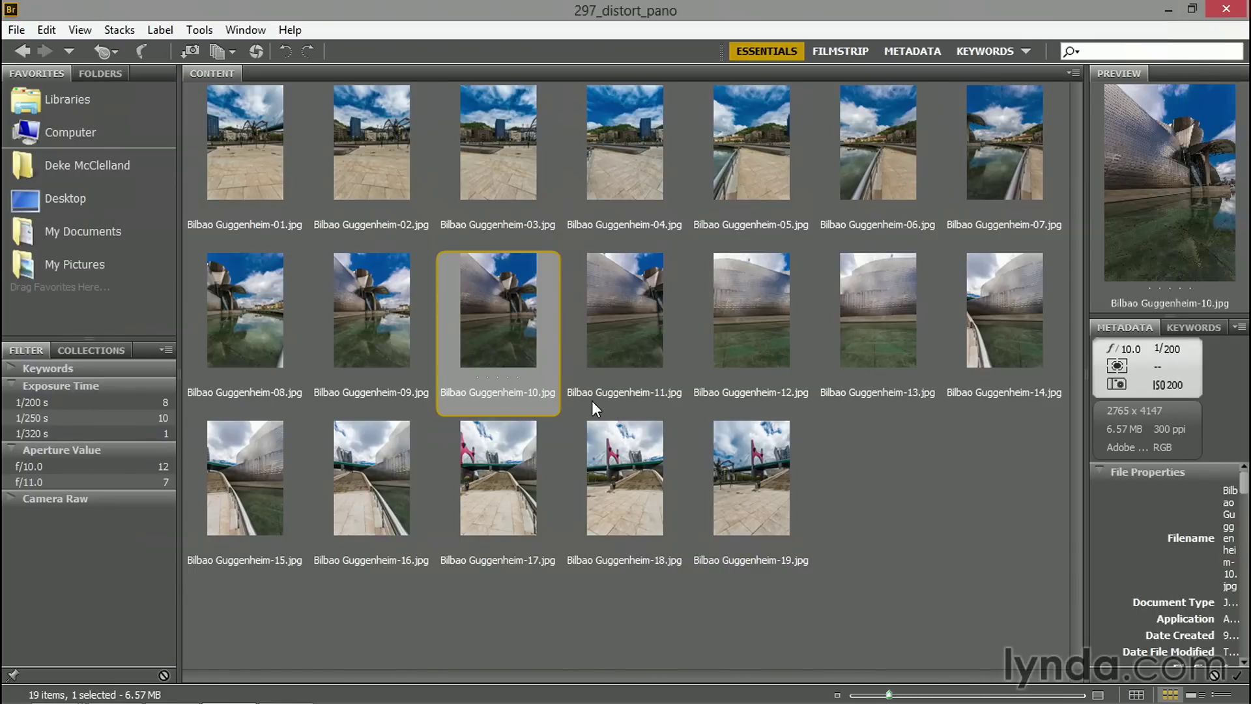
key(ctrl+a)
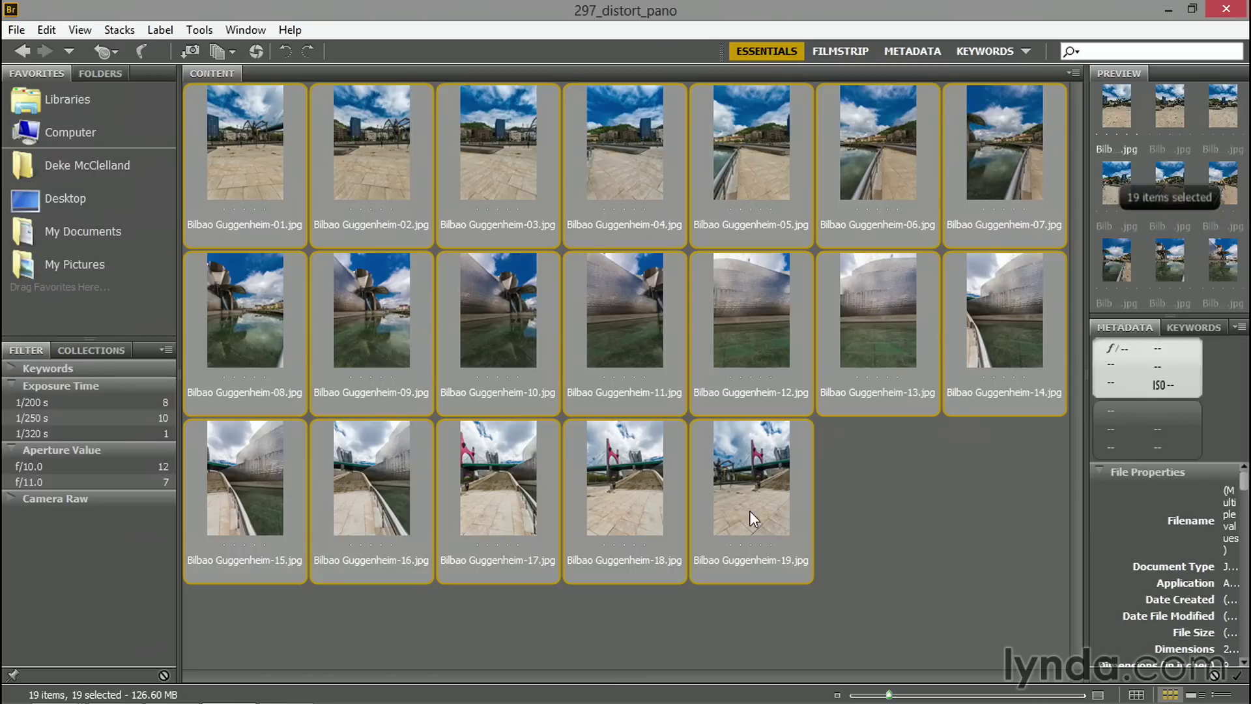
click(197, 28)
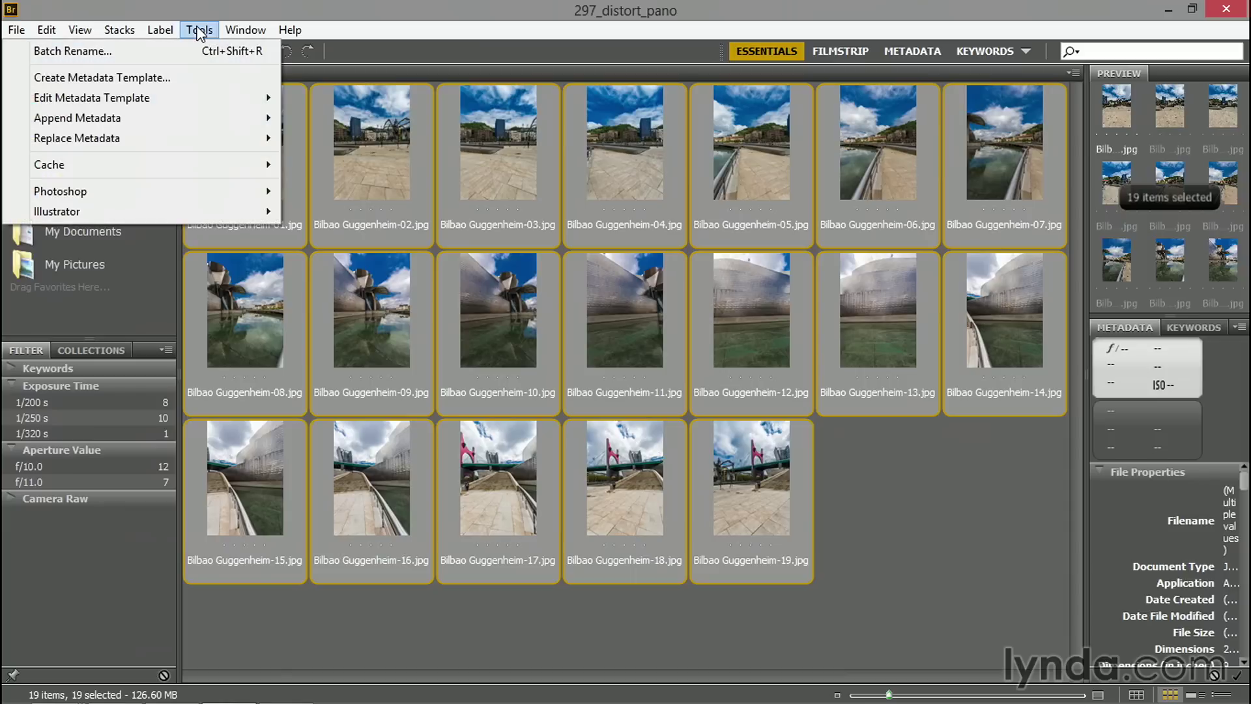
mouse_move(170, 194)
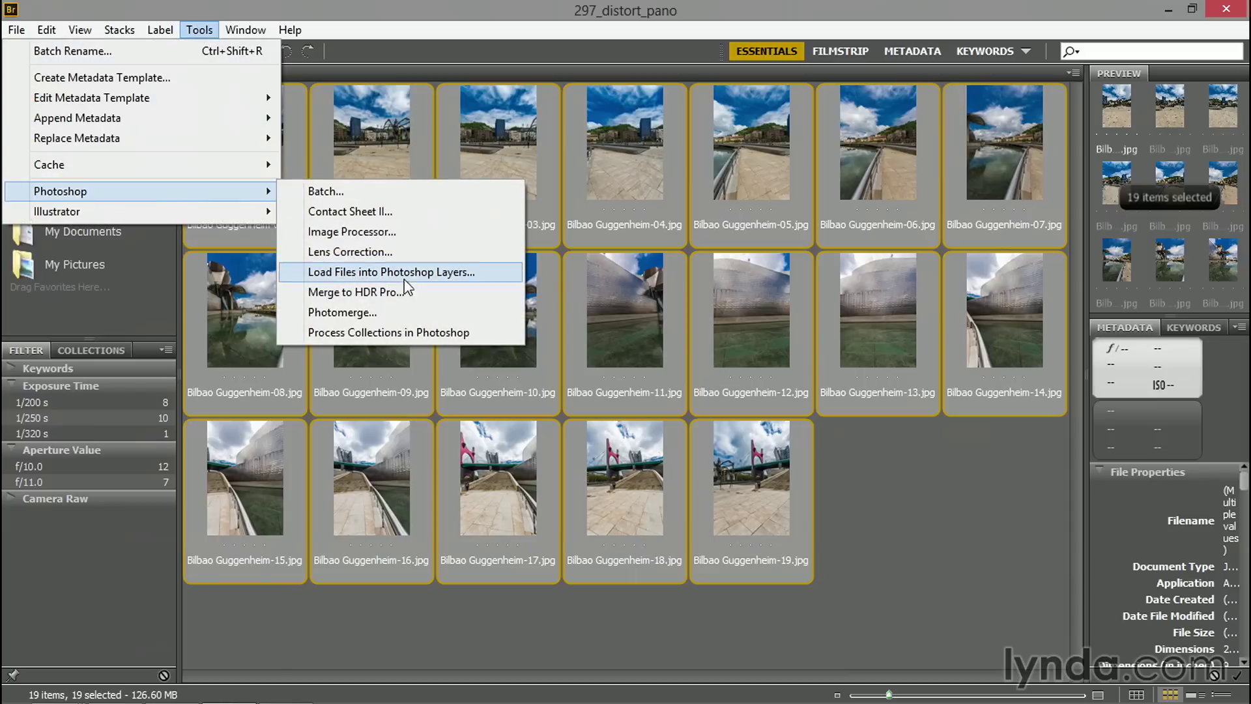
click(342, 312)
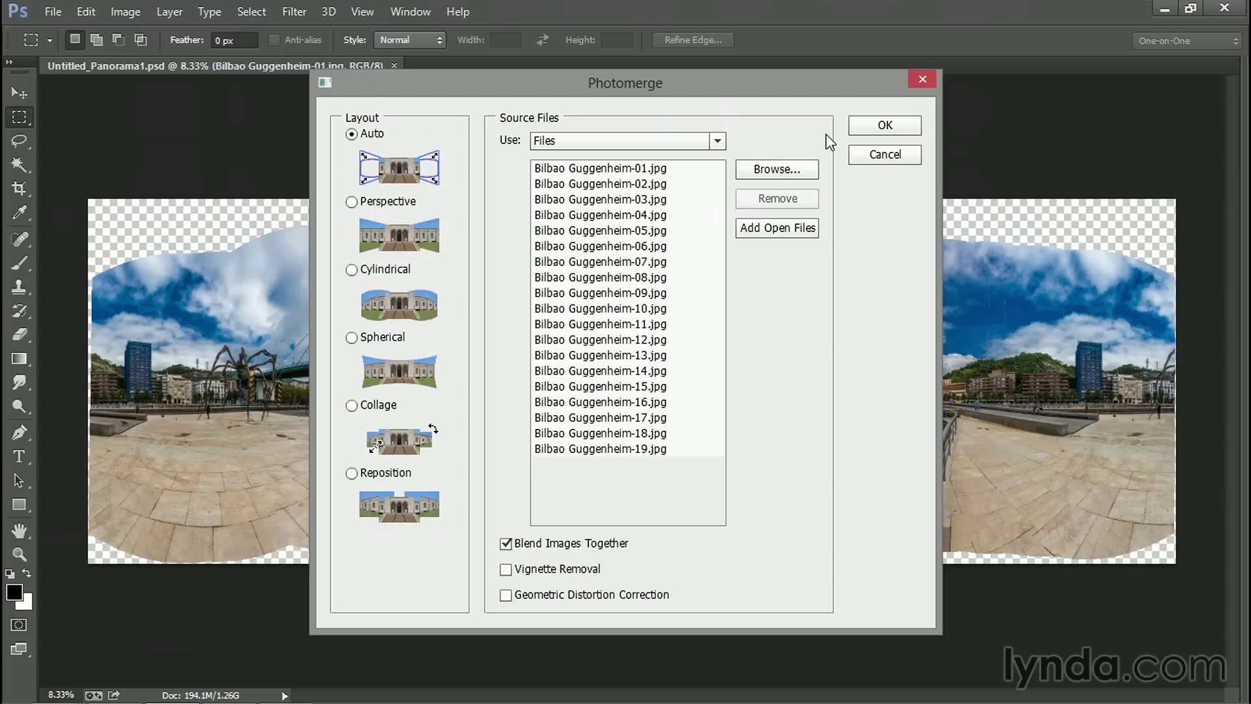
- Cancel Photomerge, drag marquees over the left and right buildings, then deselect
click(887, 157)
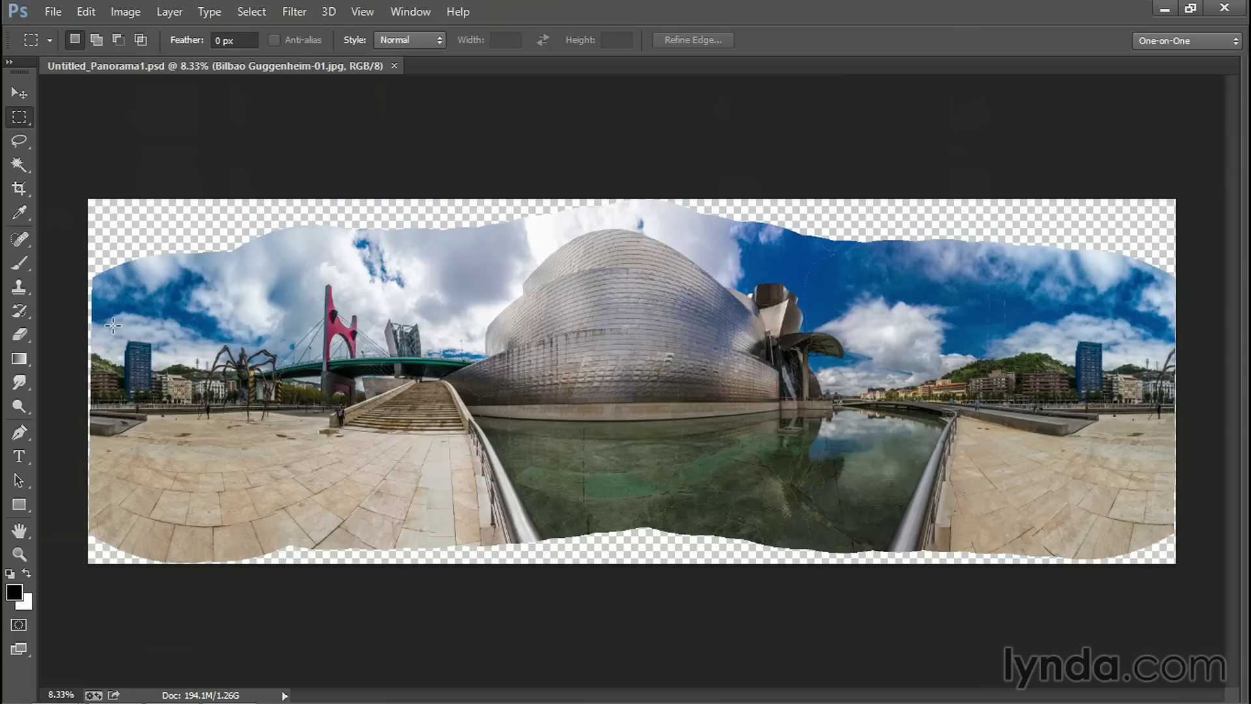
drag(112, 325, 271, 436)
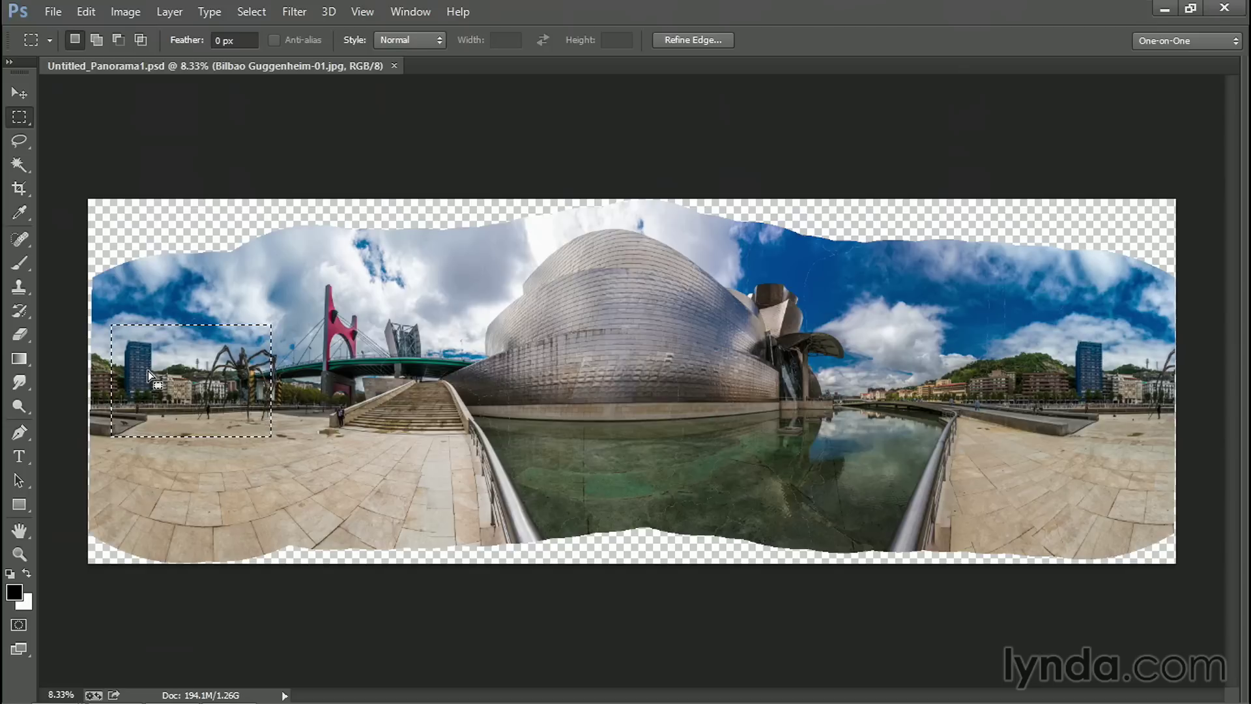
drag(147, 370, 1133, 366)
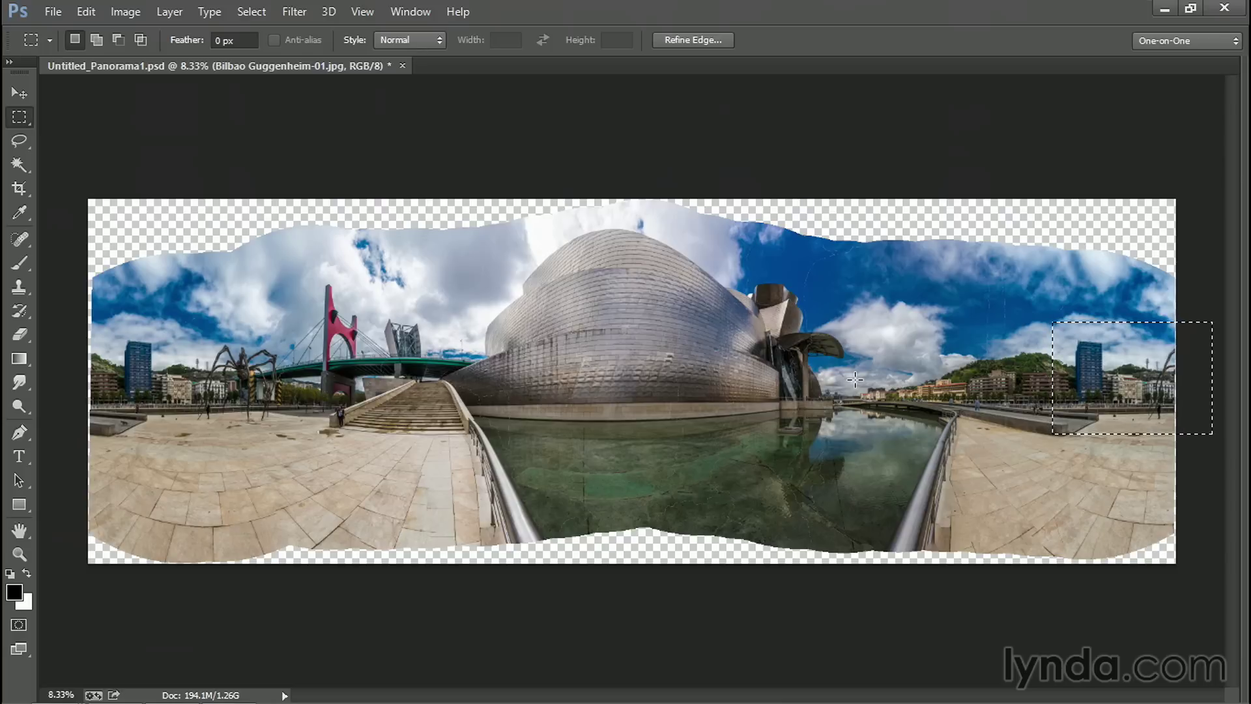
key(ctrl+d)
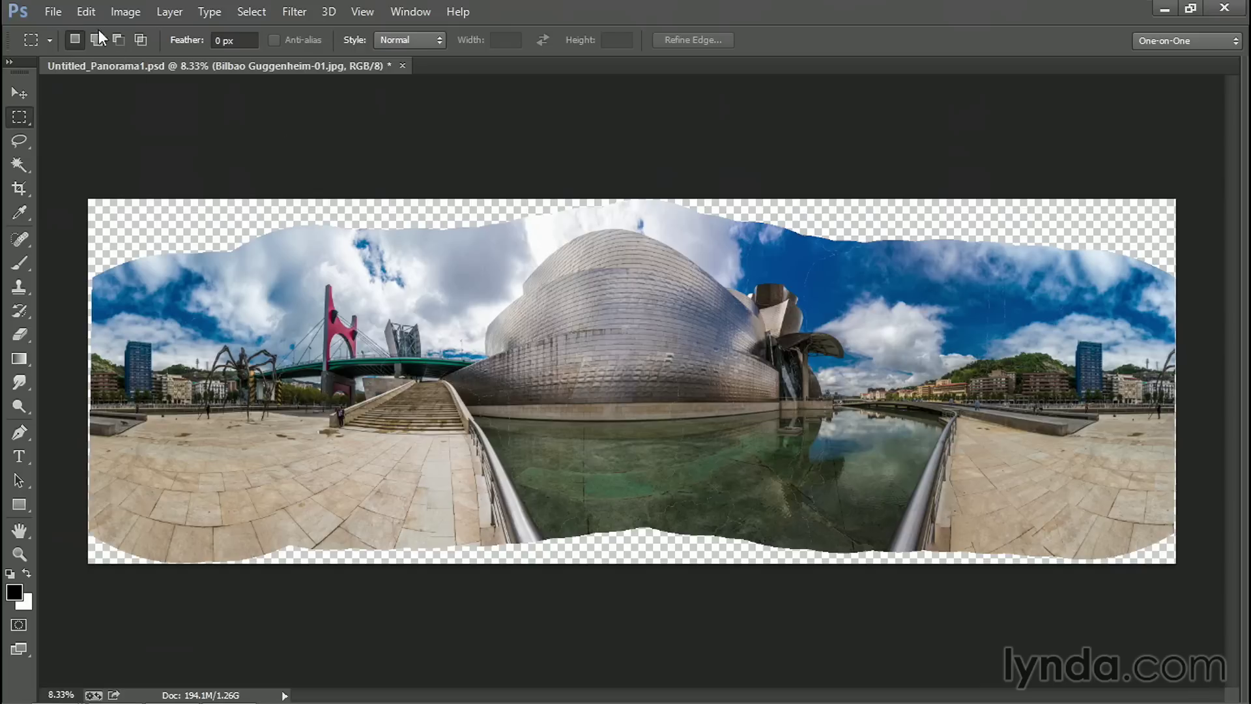
- Browse Edit > Transform and Filter > Adaptive Wide Angle, then show the hidden panels with Shift+Tab
click(86, 11)
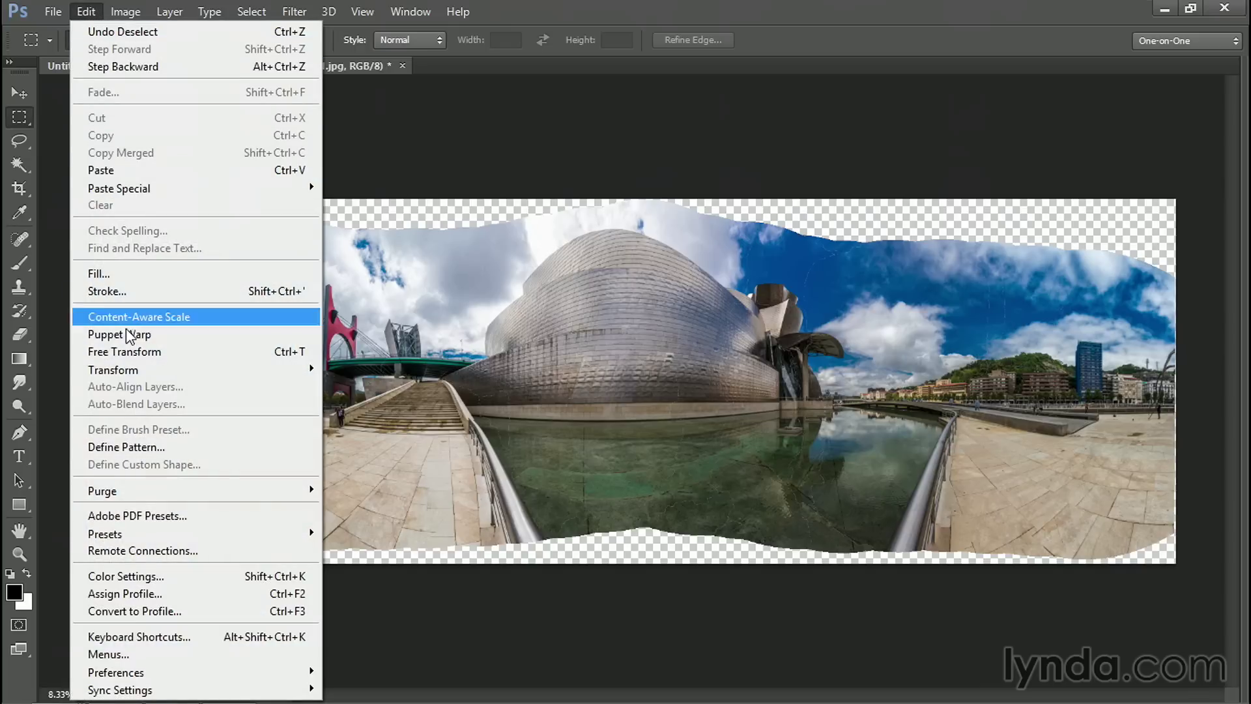
mouse_move(159, 371)
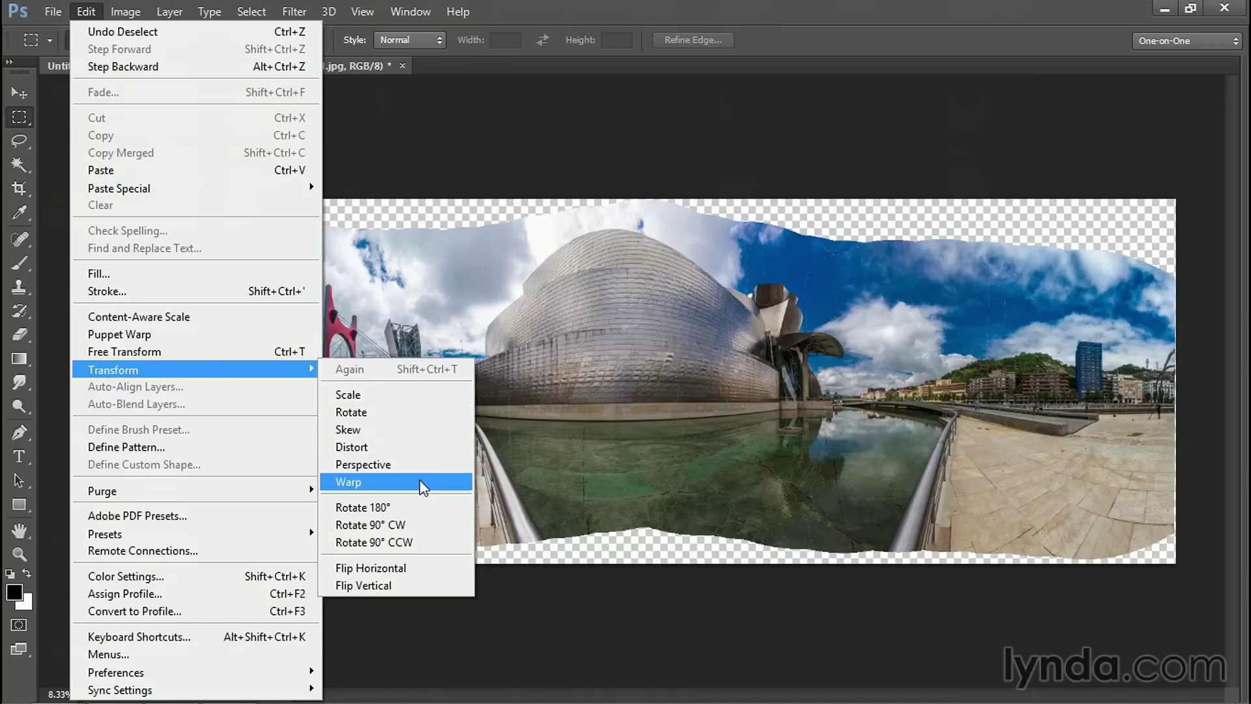
click(420, 482)
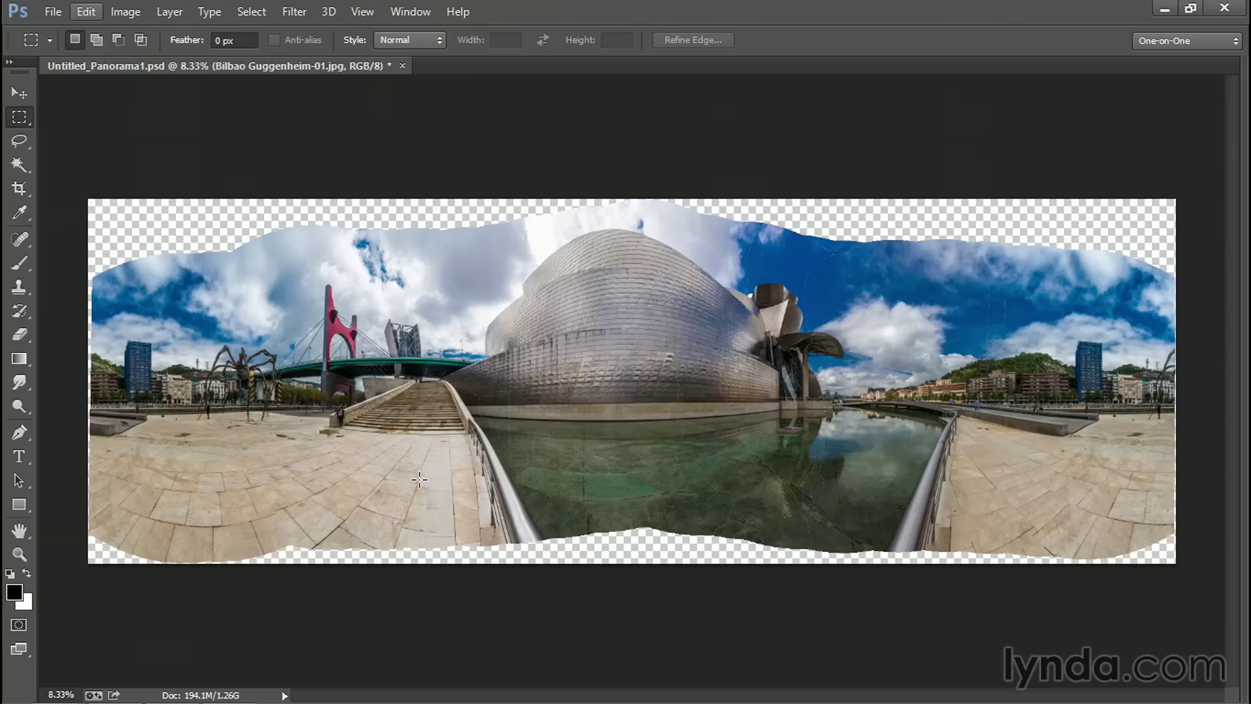
click(292, 12)
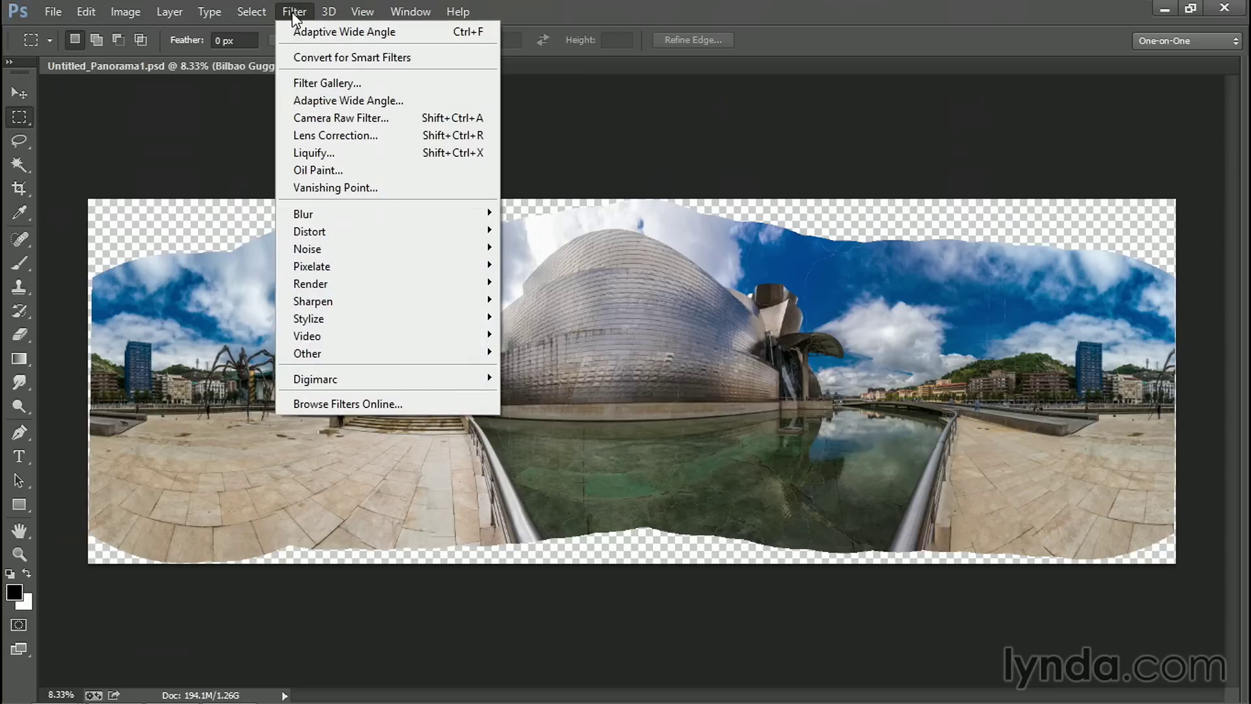
click(427, 100)
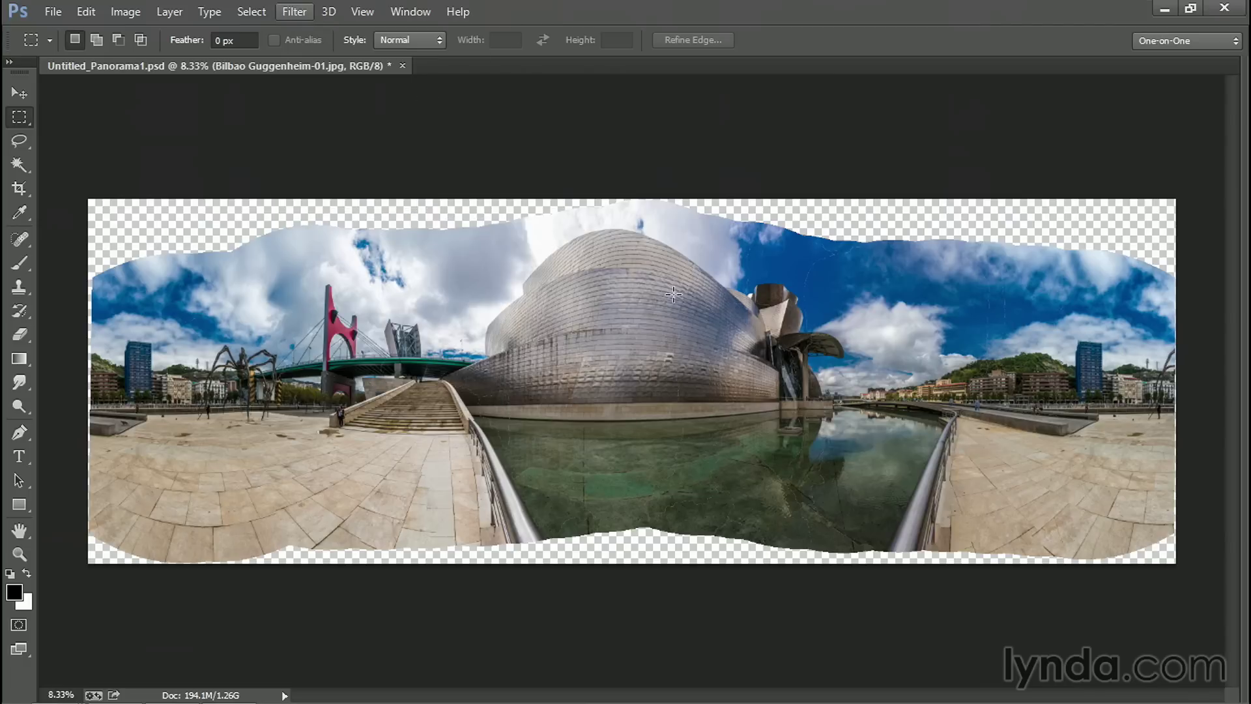
key(shift+Tab)
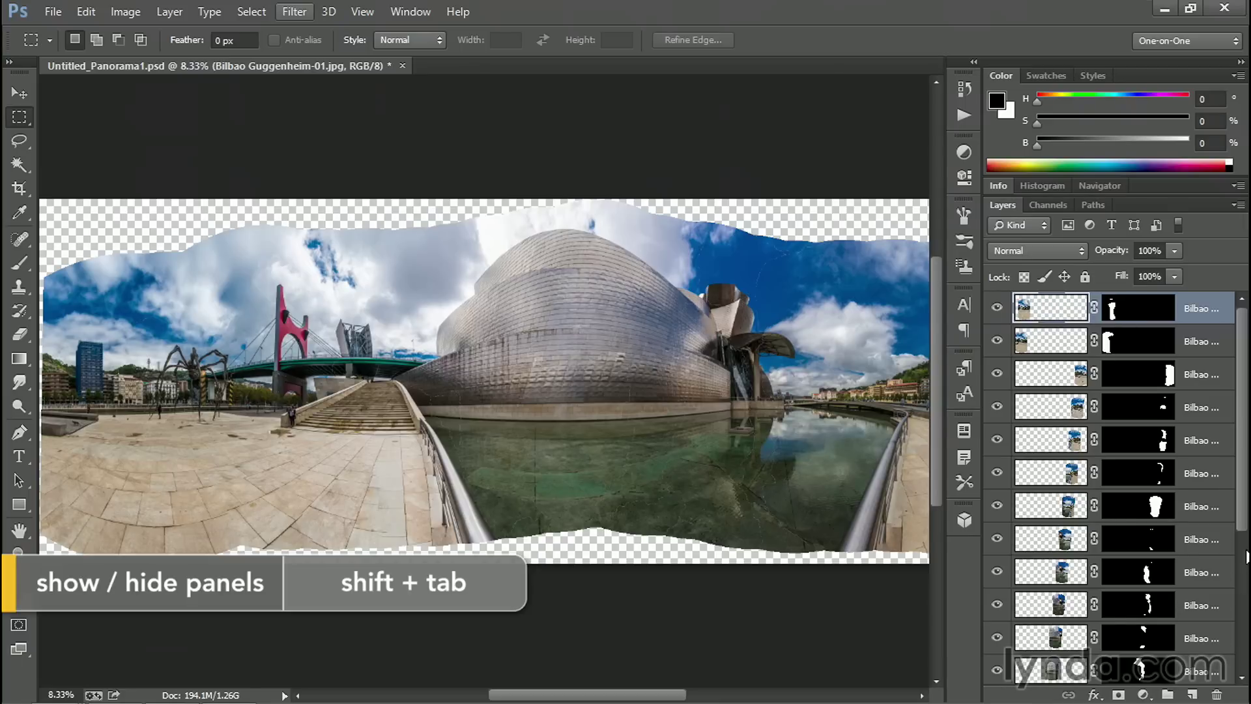
- Merge all visible panorama layers into one and launch the Adaptive Wide Angle filter
scroll(1242, 531, down, 5)
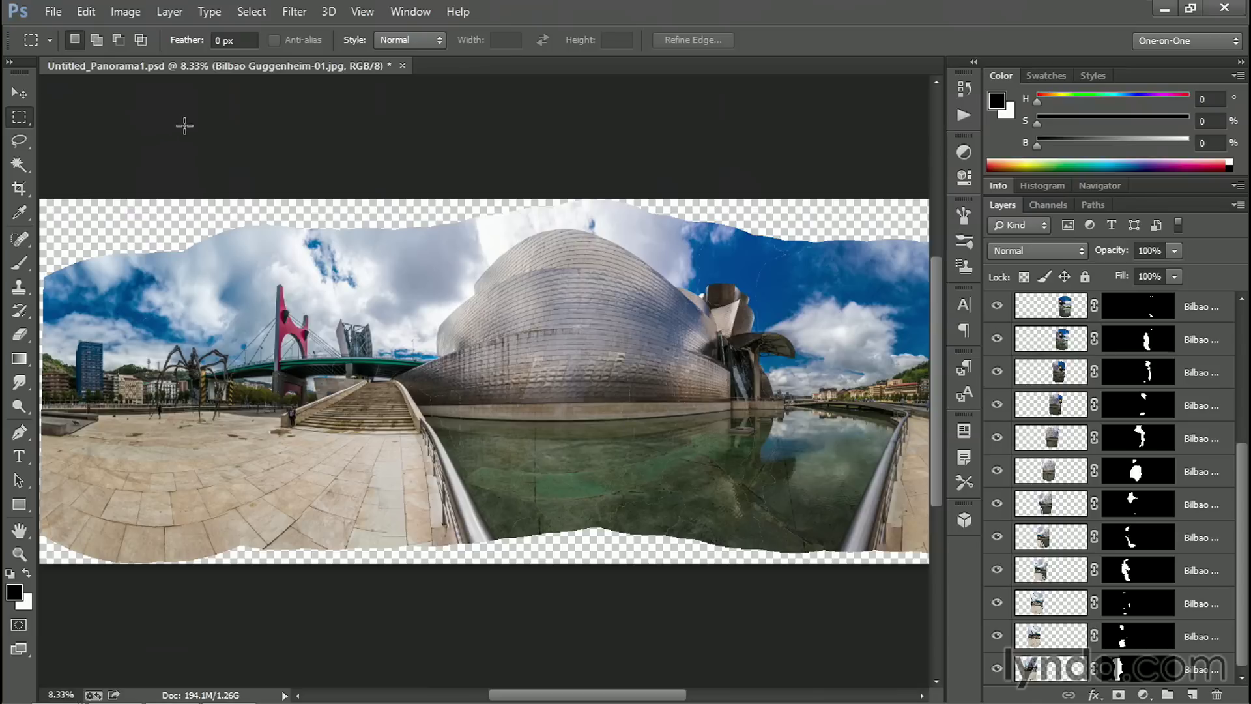
click(170, 16)
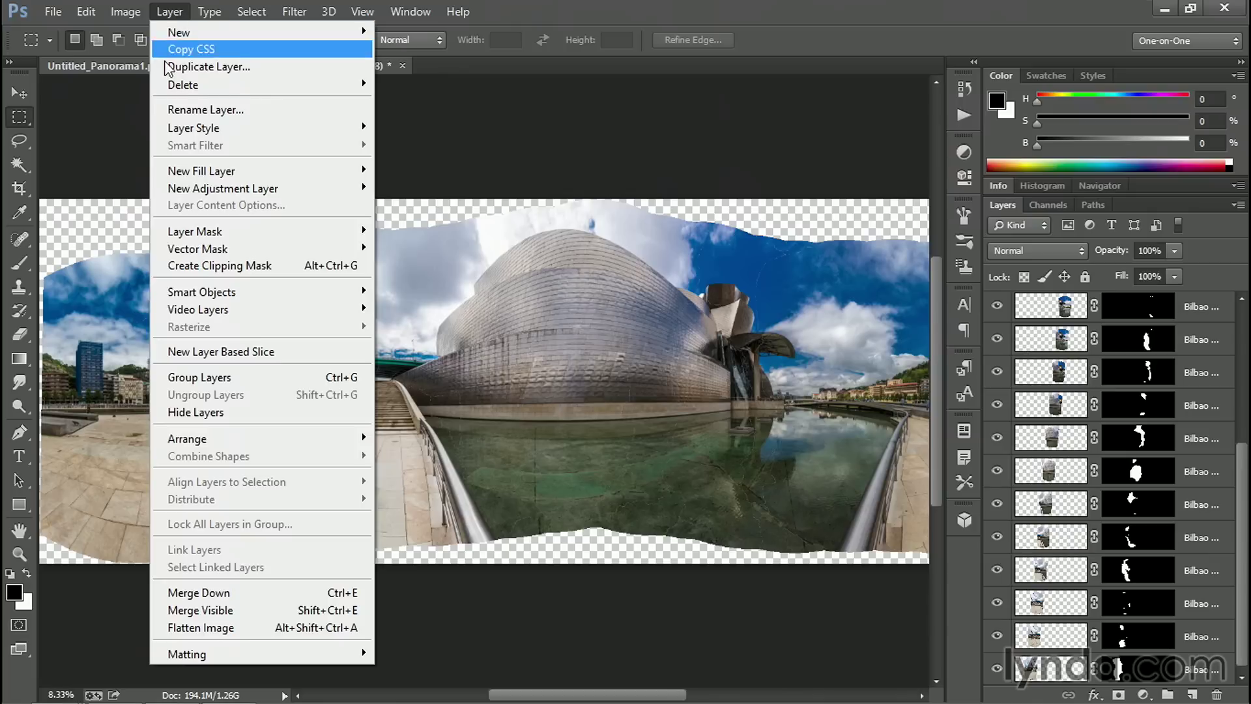
click(258, 610)
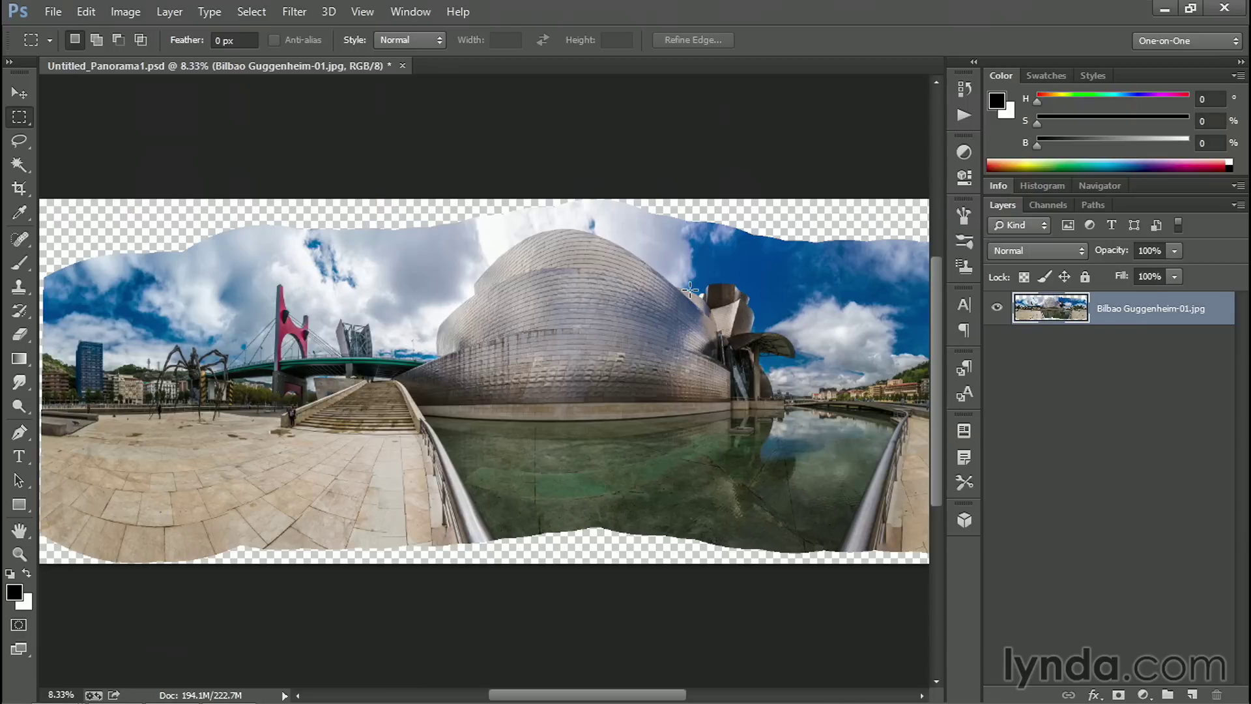
click(288, 12)
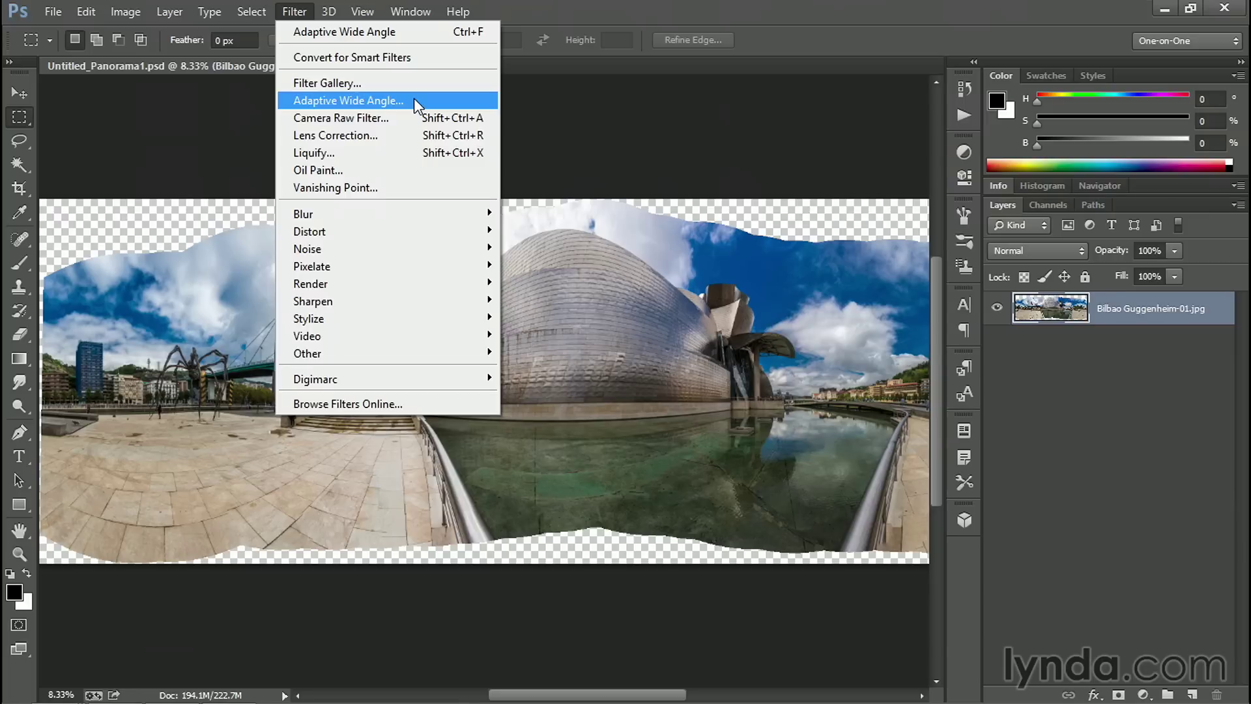
click(413, 100)
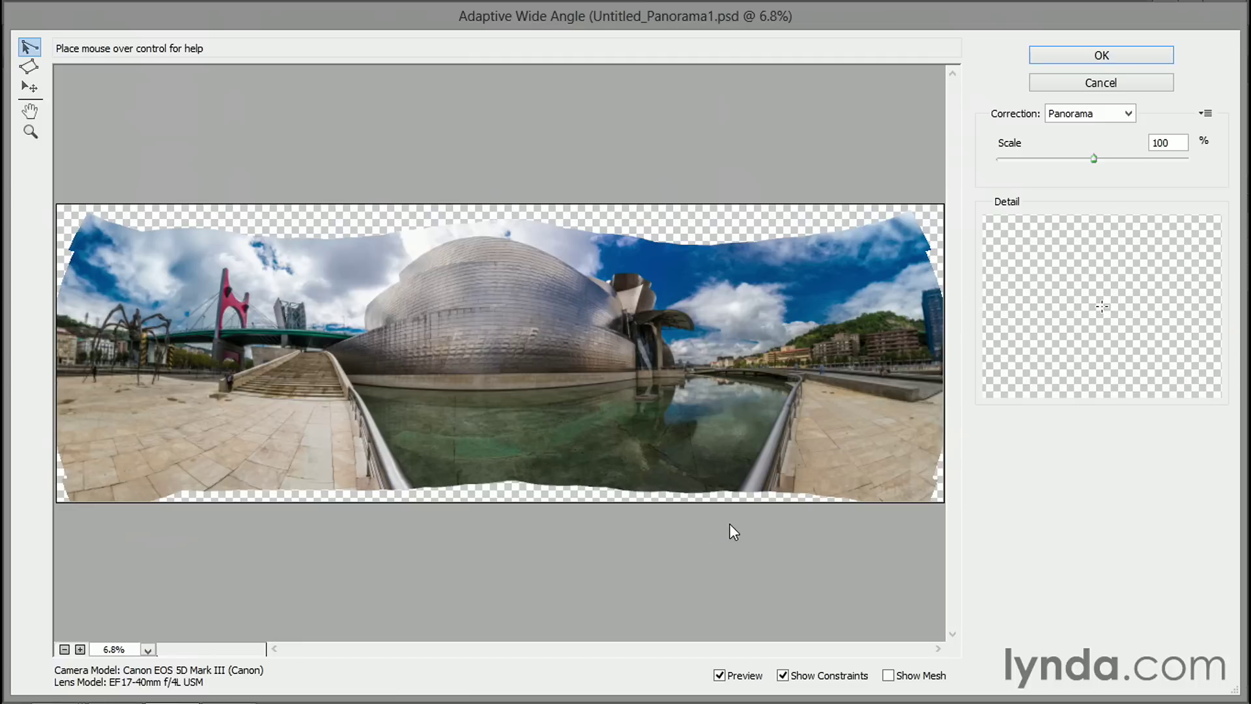
- Toggle the Adaptive Wide Angle preview off and on and keep Panorama correction
click(719, 676)
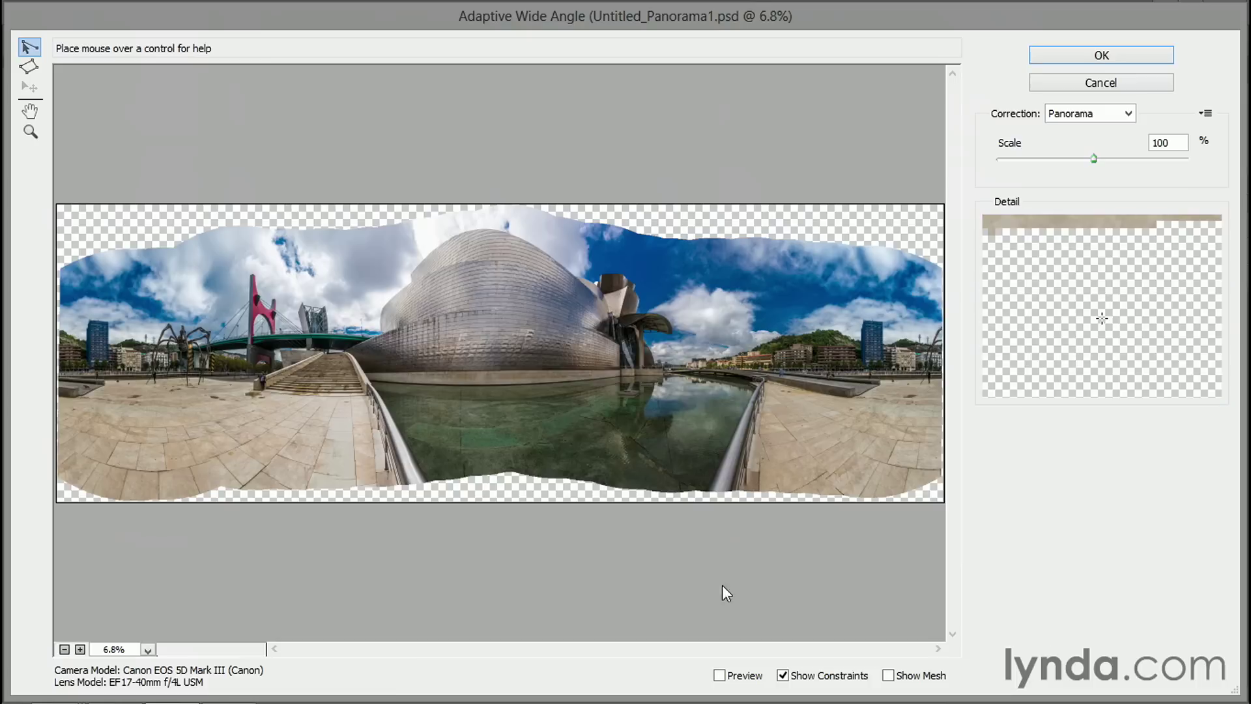
click(721, 676)
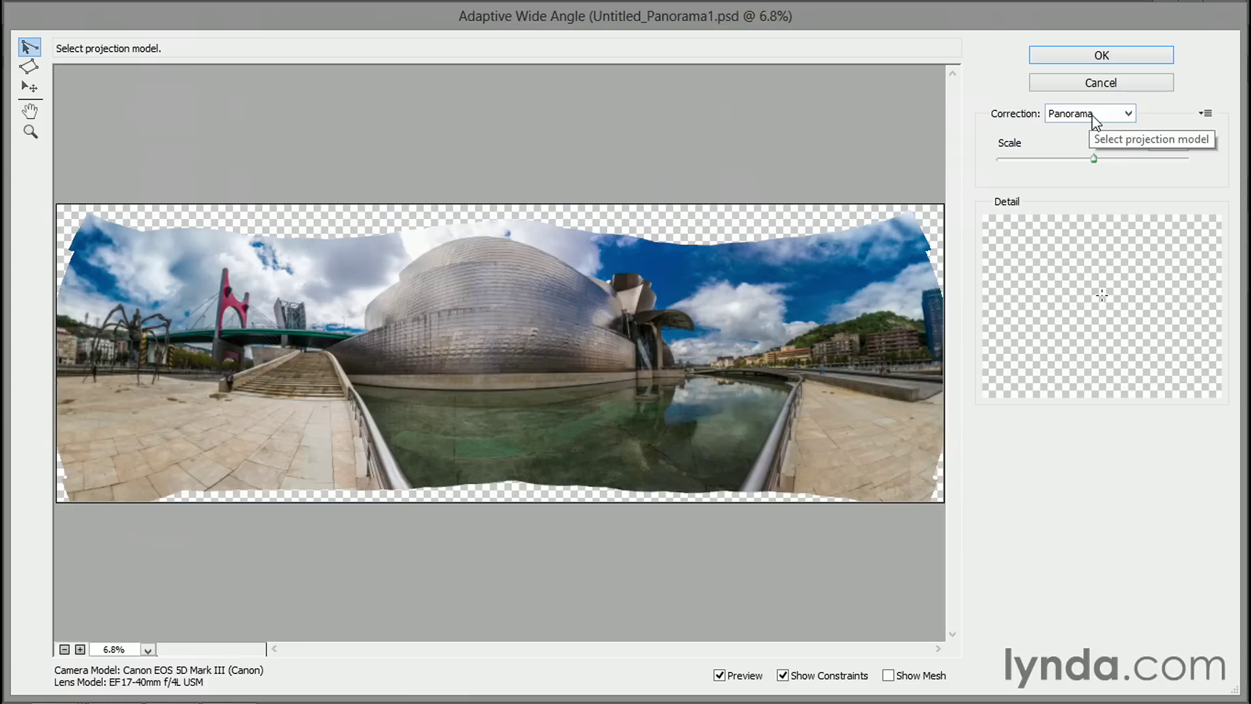
click(1113, 124)
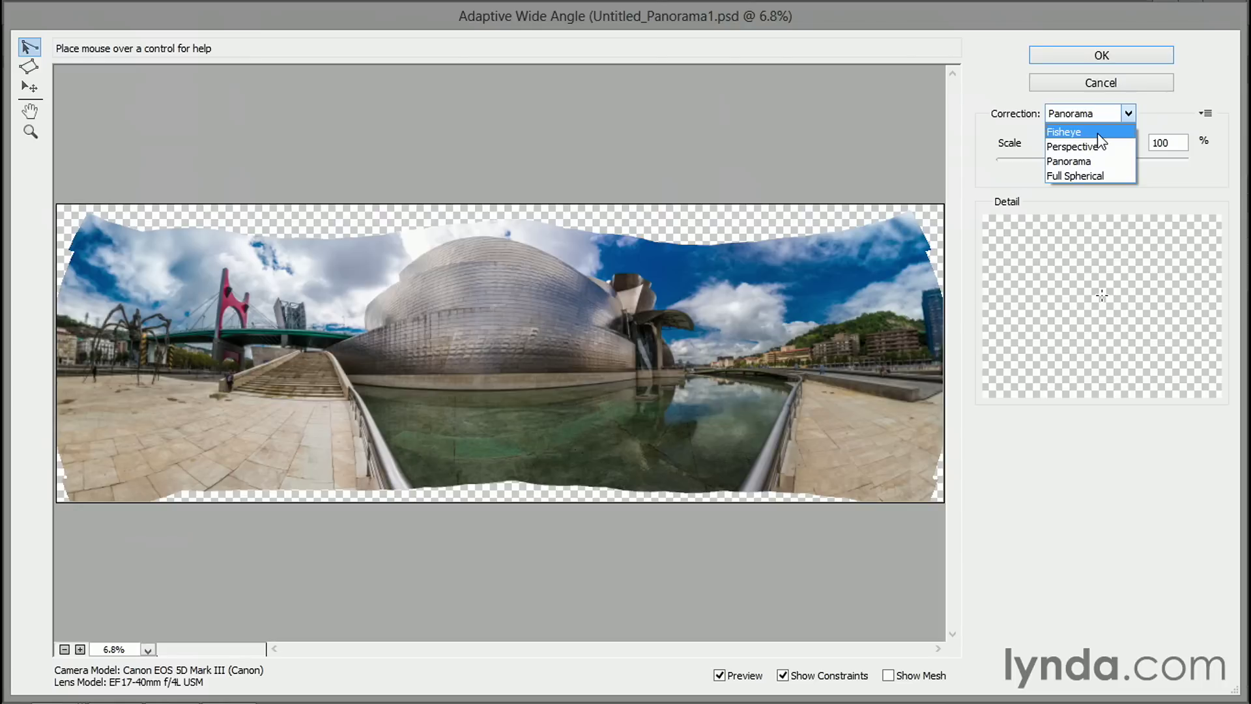
click(1066, 161)
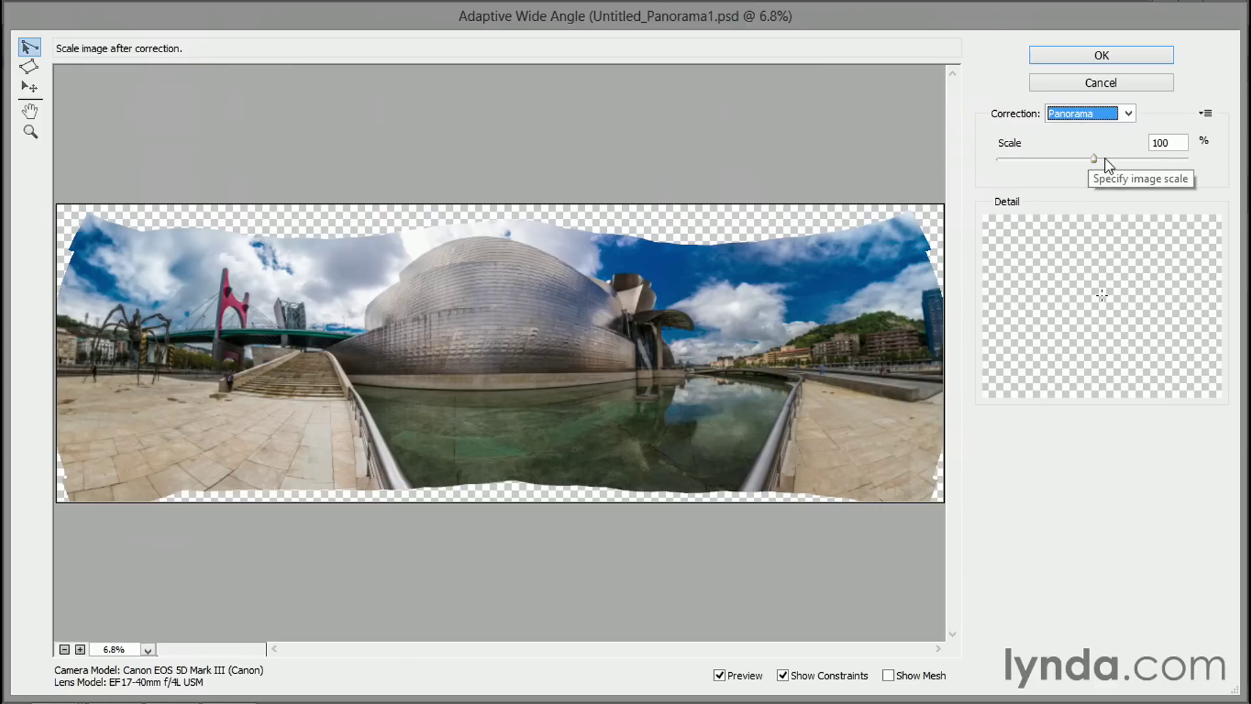
- Set the Panorama correction scale to 94%
click(1171, 143)
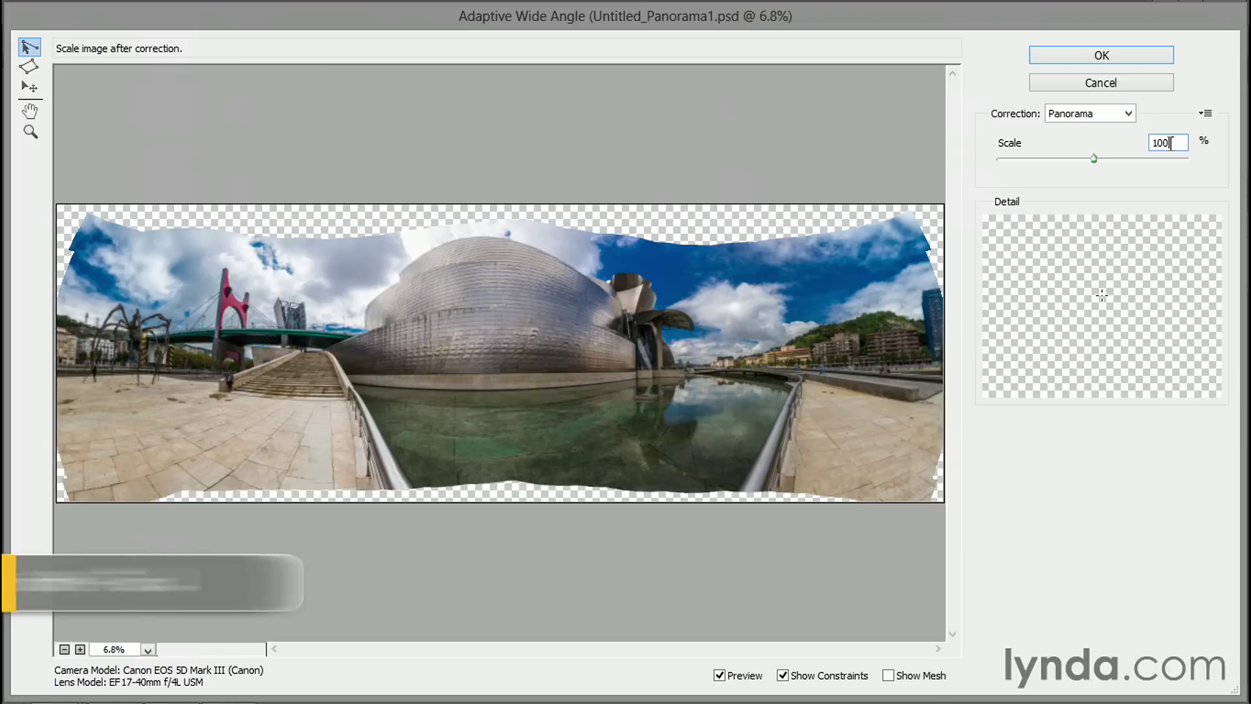
key(shift+Down)
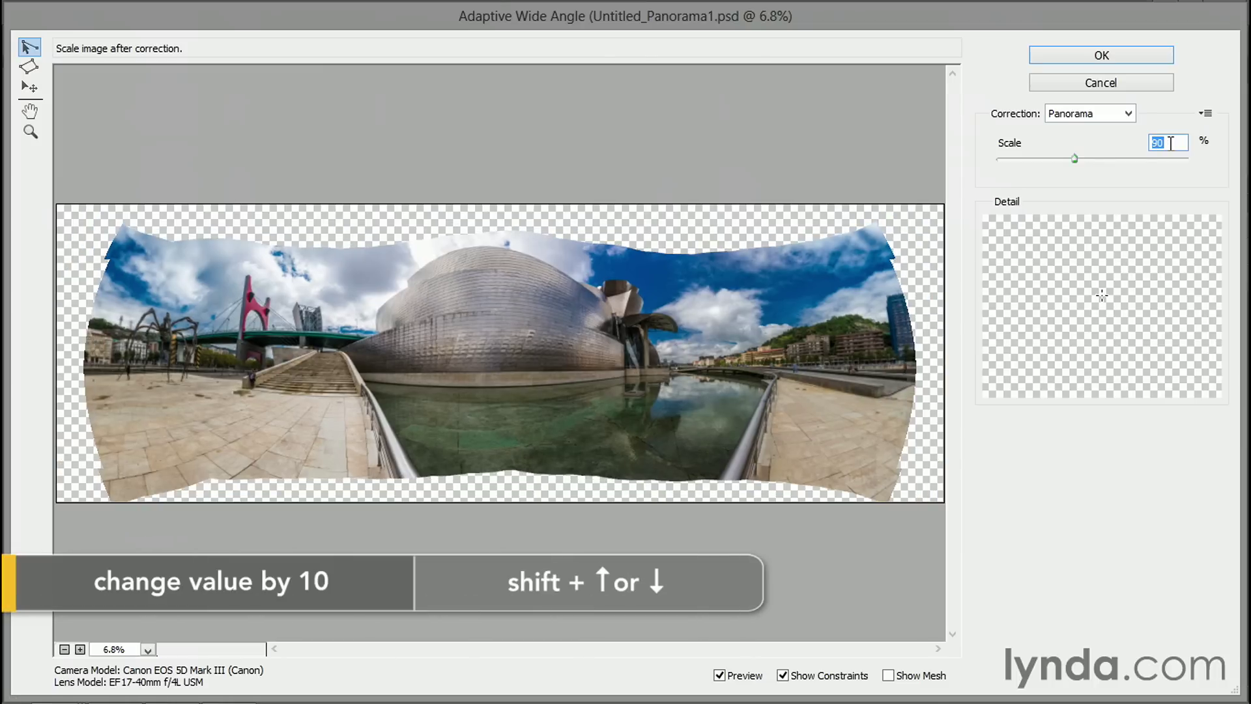
key(Up)
key(Up)
key(Up)
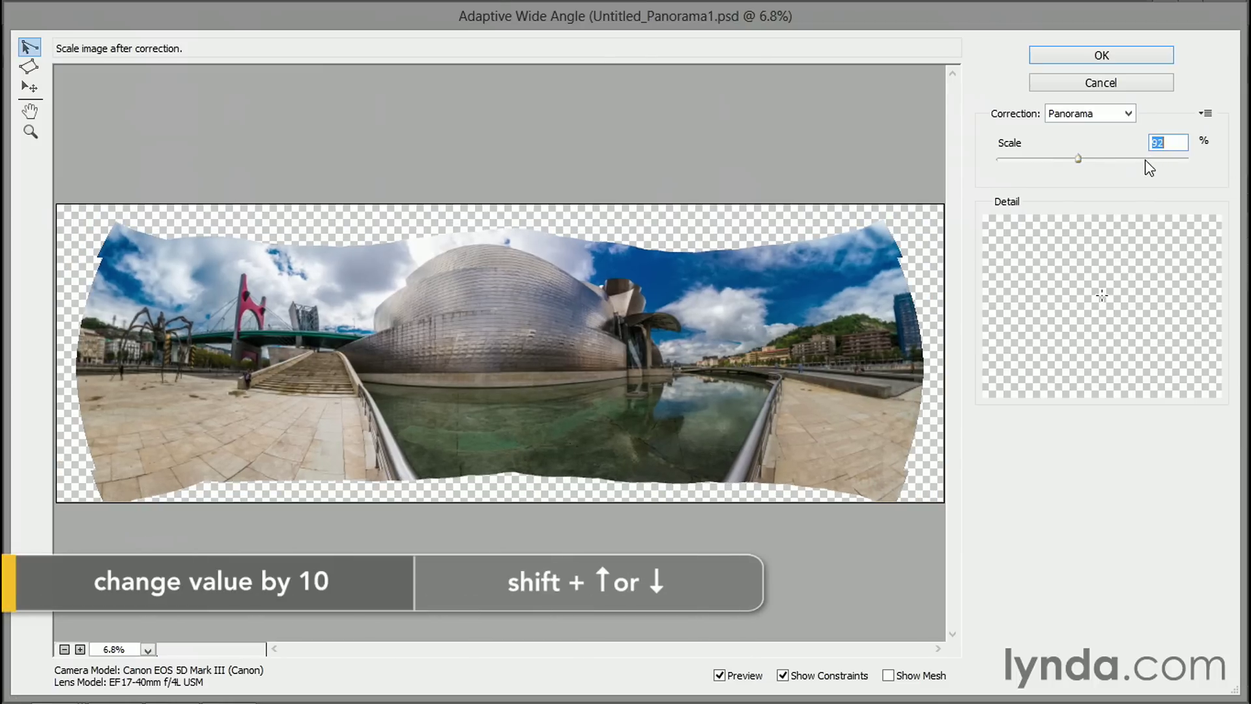
key(Up)
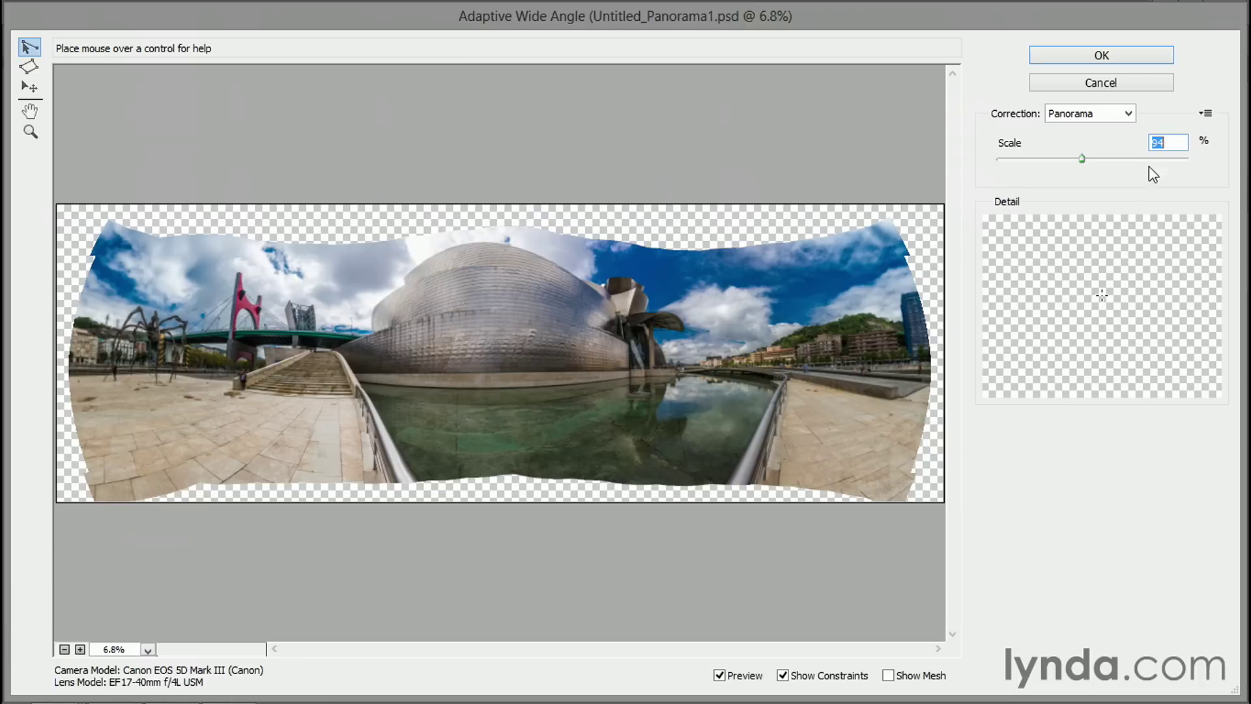
click(1169, 144)
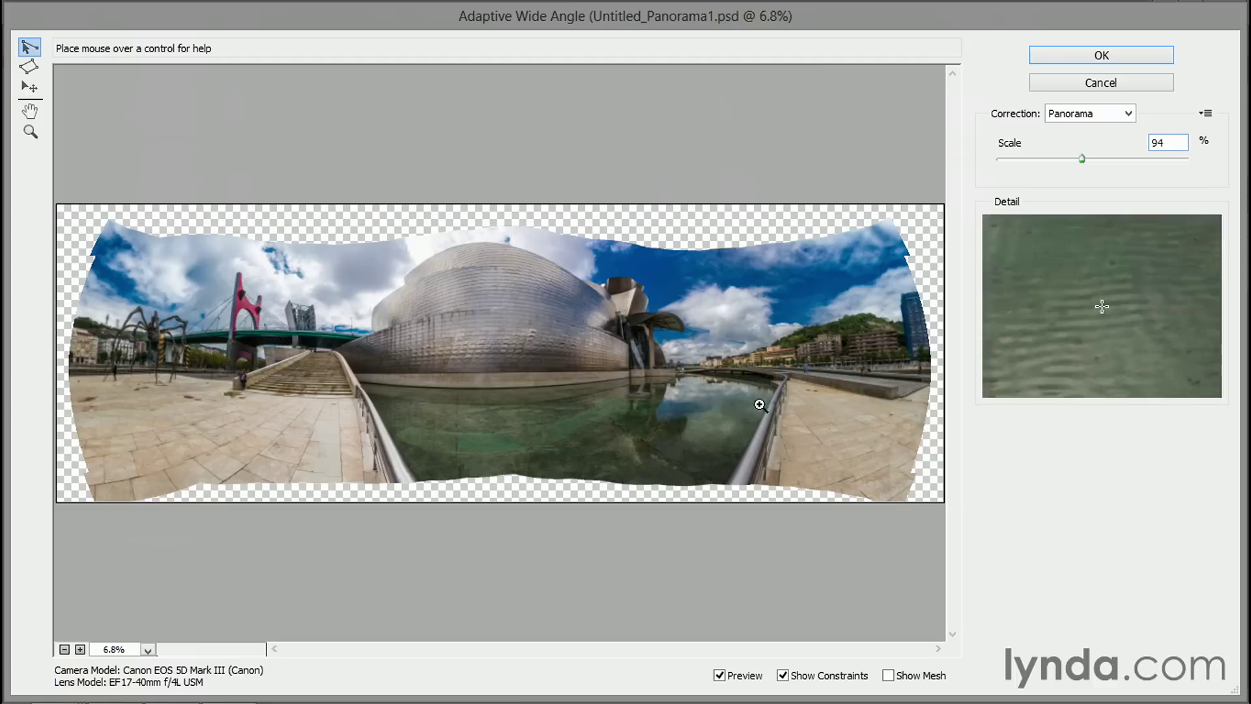
- Draw a constraint from the museum base to the right walkway edge and make it horizontal
ctrl+click(807, 383)
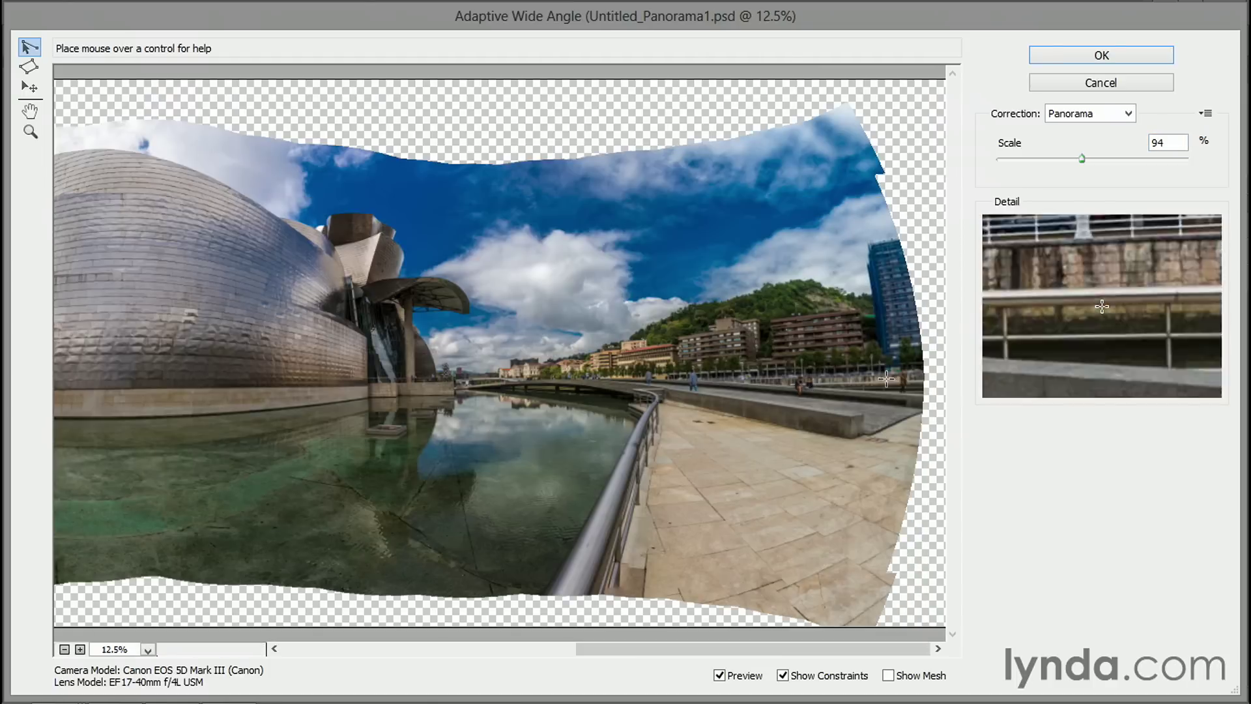
click(921, 383)
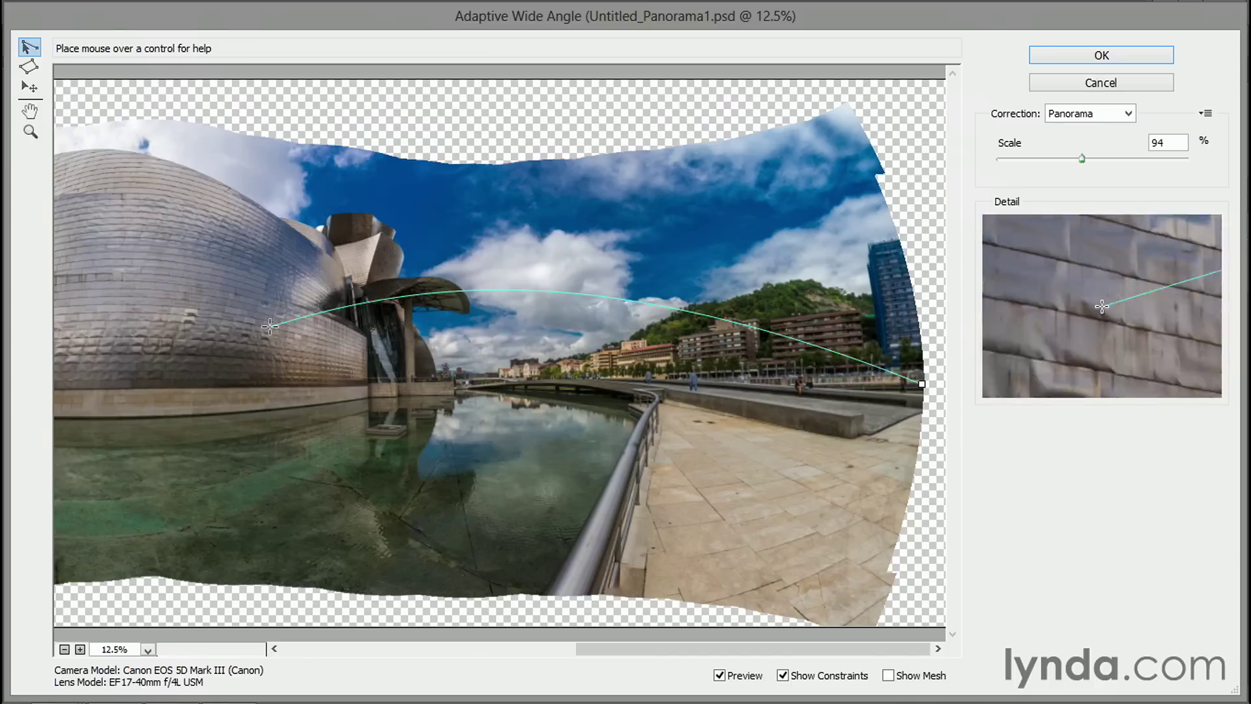
click(372, 391)
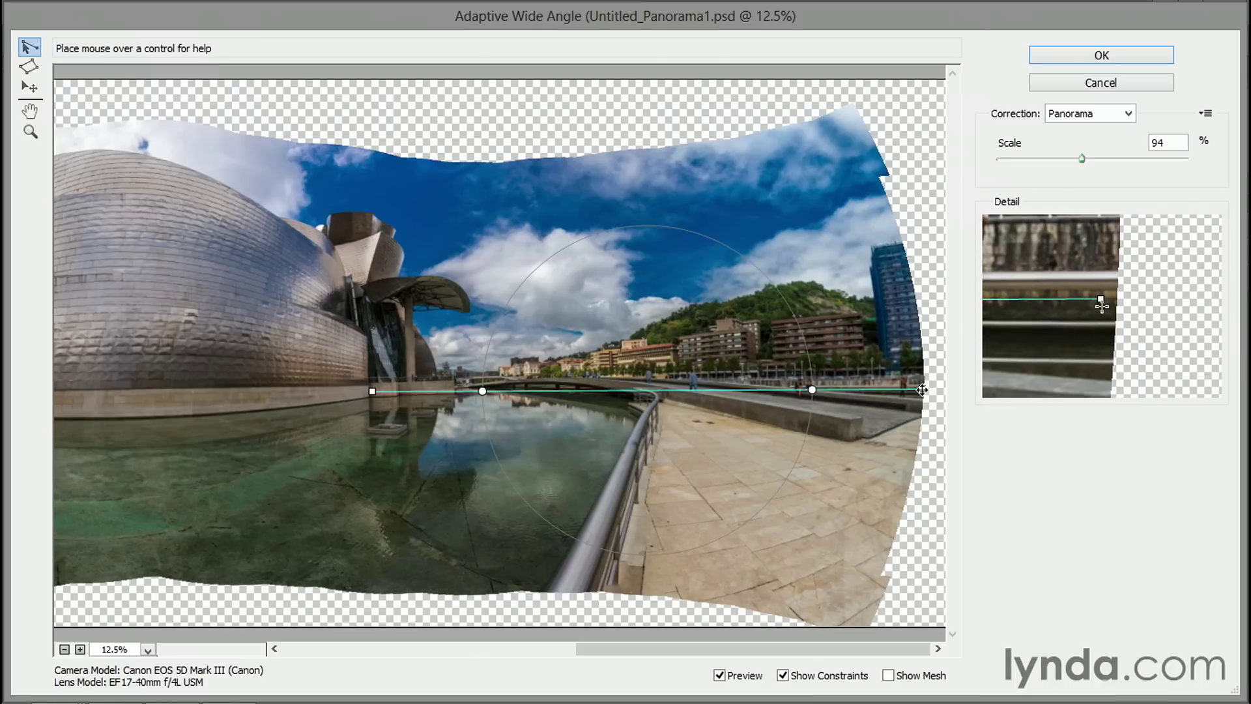
drag(921, 390, 920, 390)
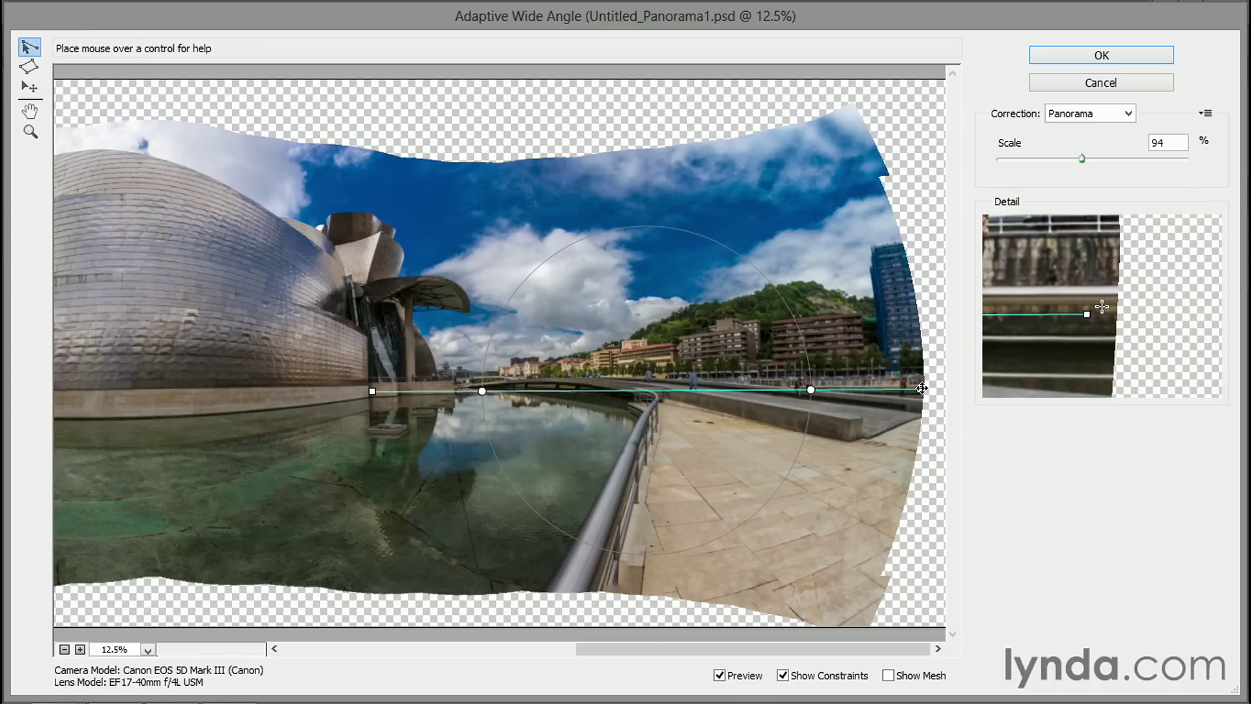
drag(919, 389, 920, 387)
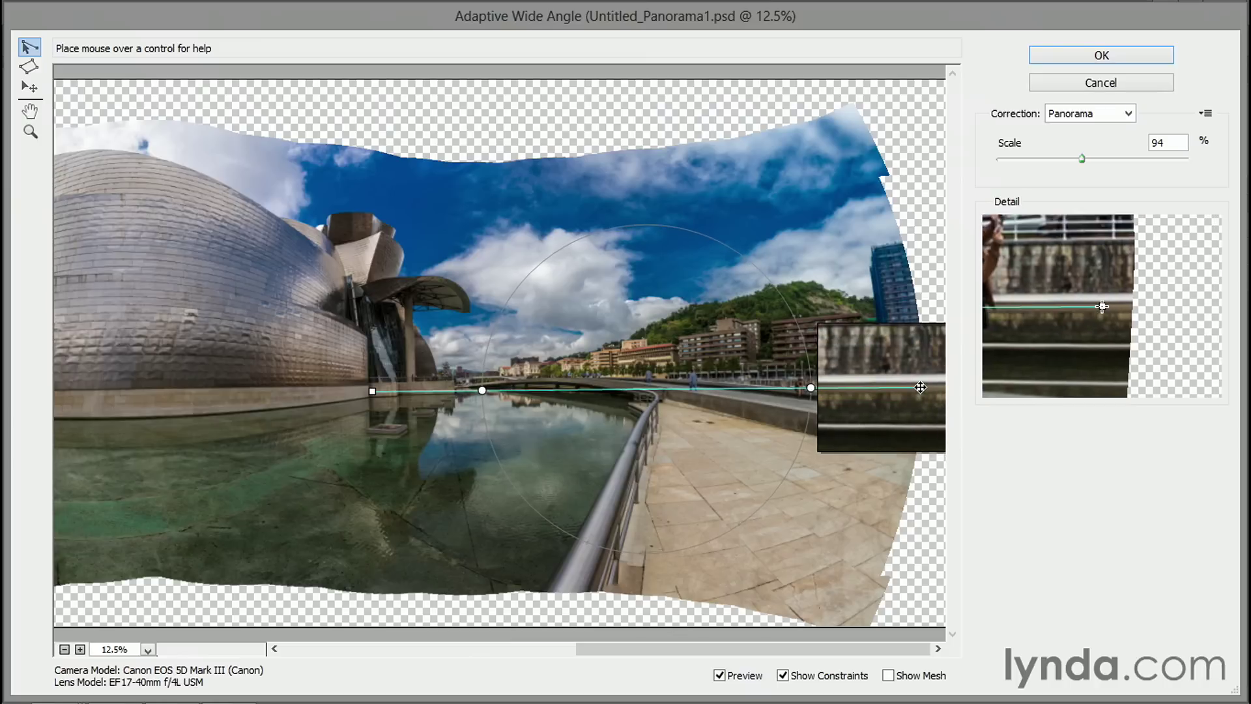
drag(920, 387, 919, 386)
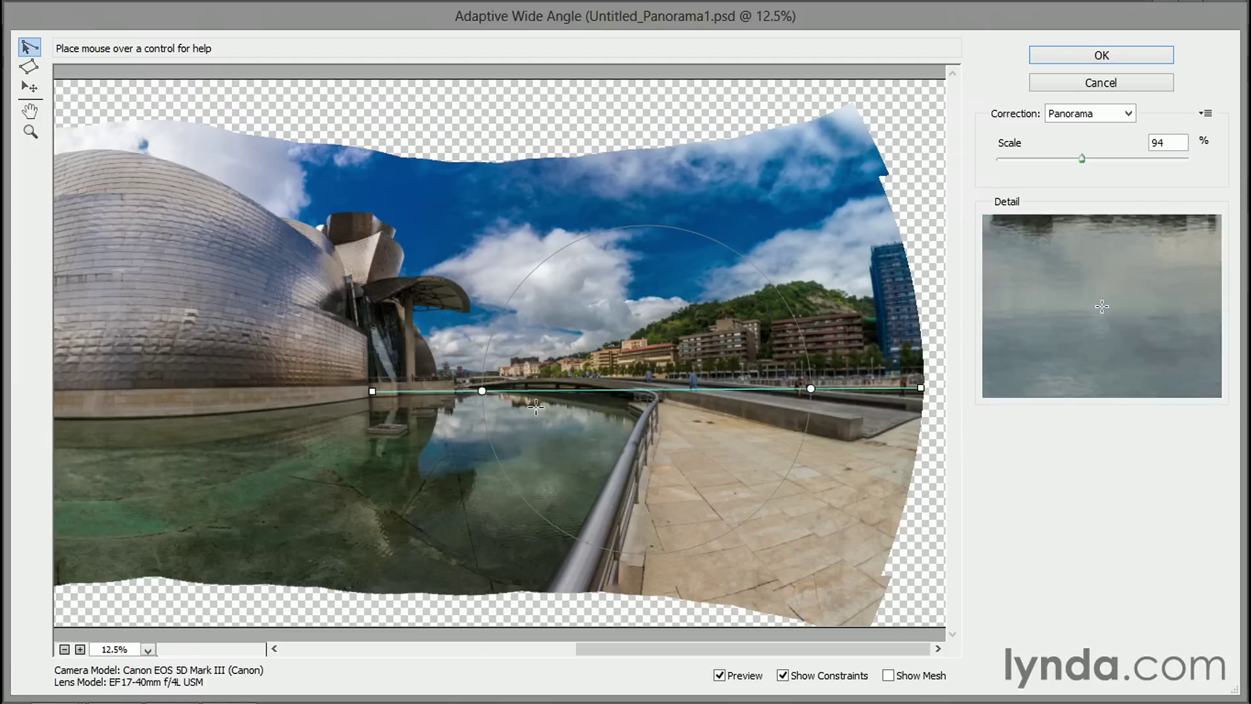
right_click(643, 390)
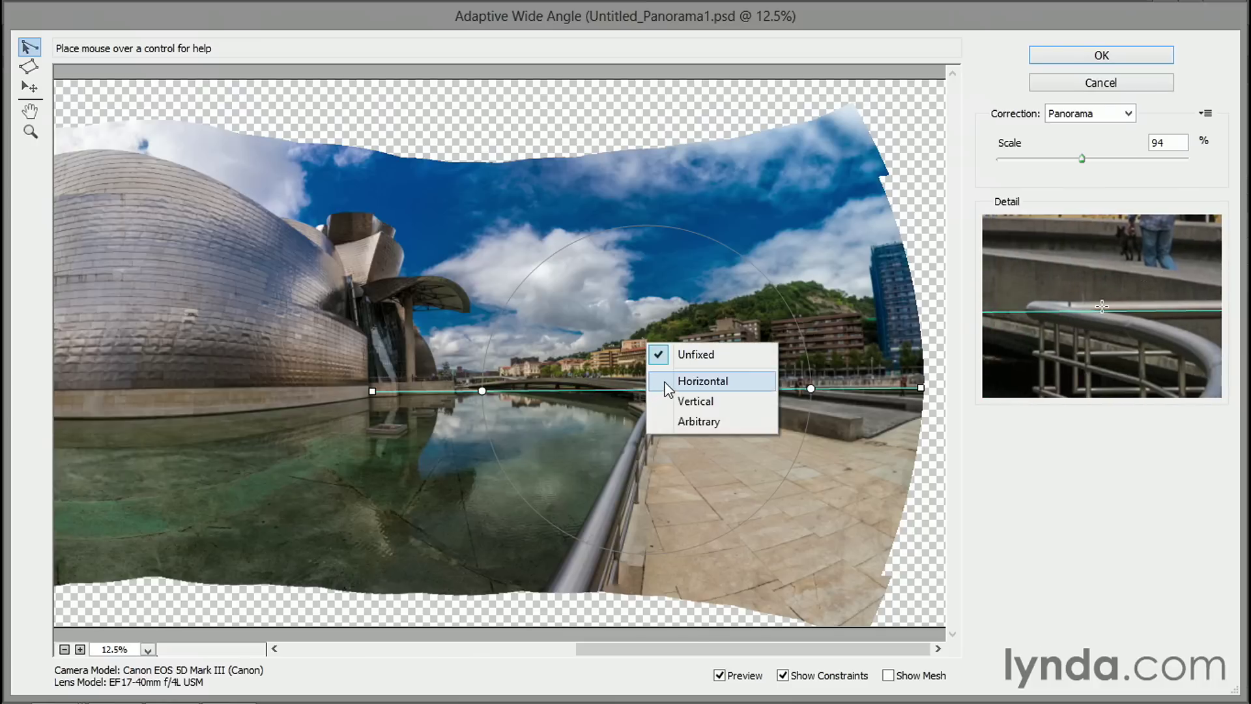
click(703, 381)
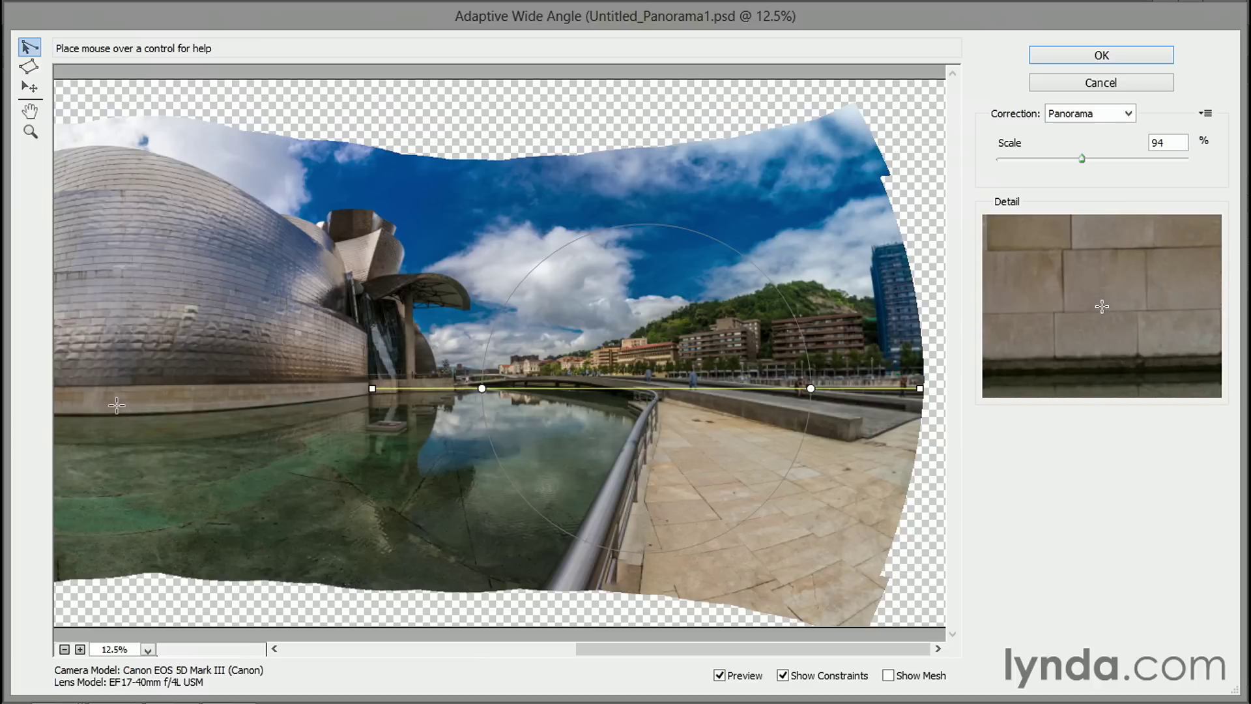
- Add a horizontal constraint along the museum base, from the existing endpoint to the stair railing
drag(104, 391, 556, 432)
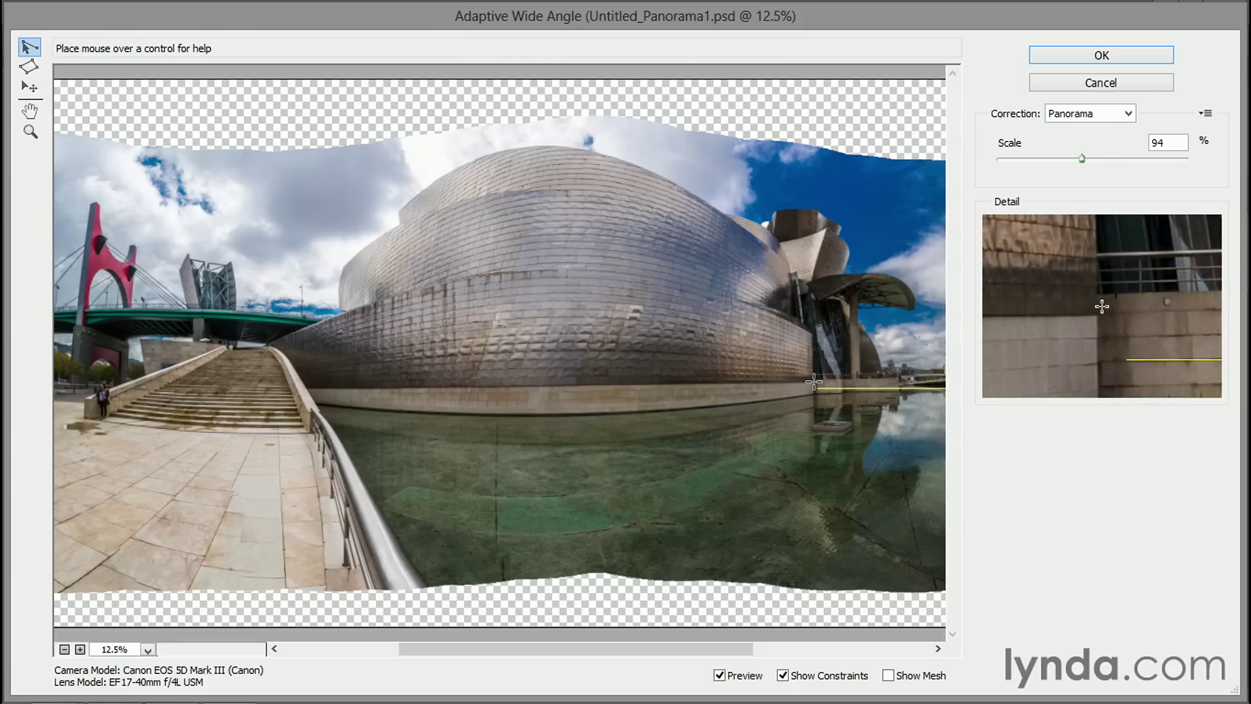
click(814, 382)
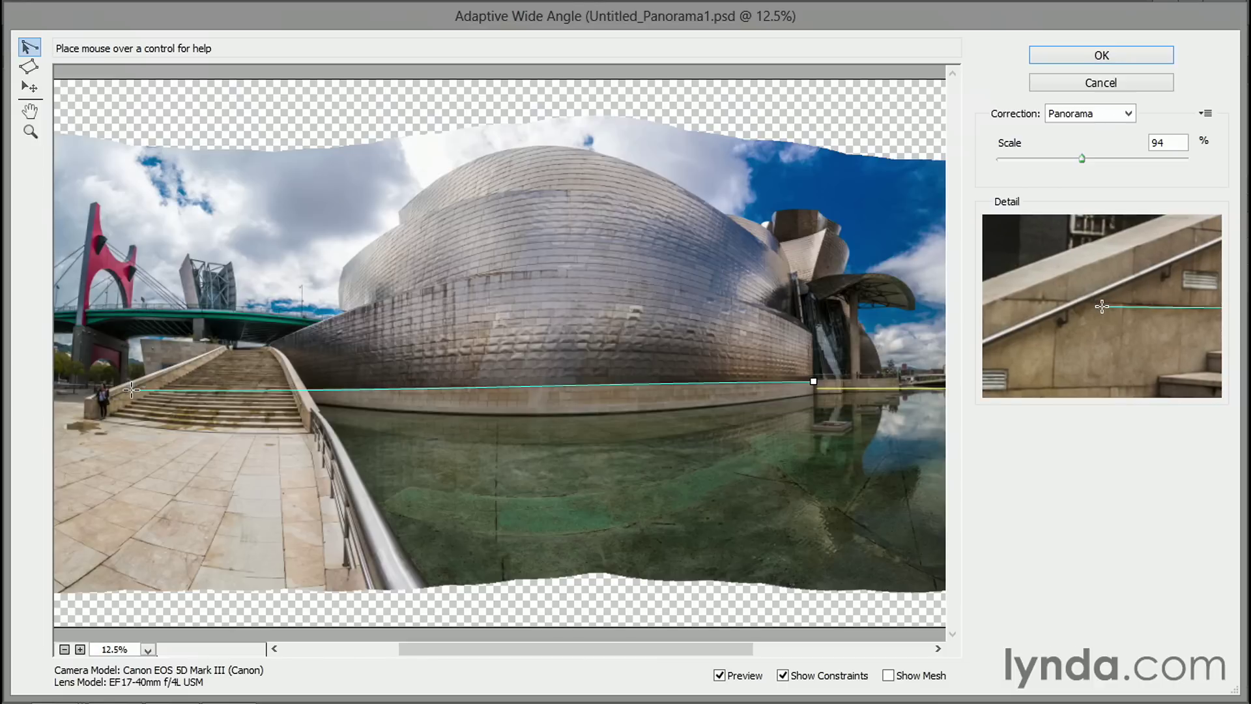
click(131, 390)
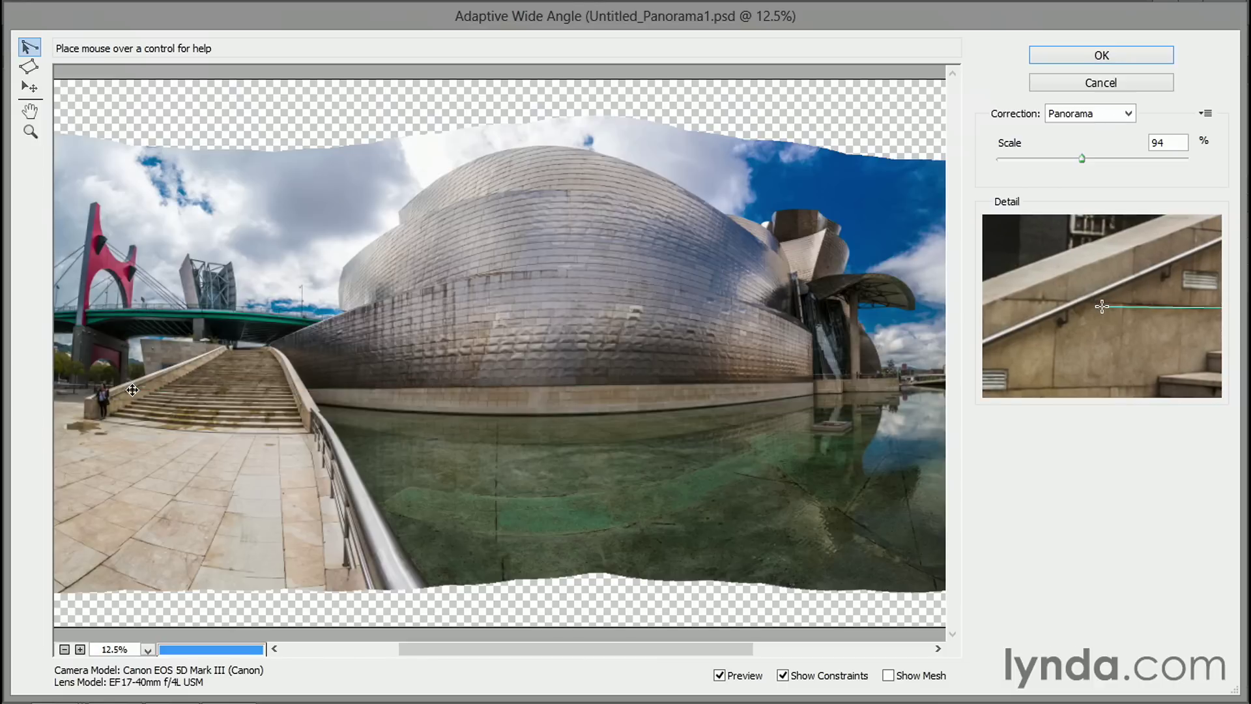
right_click(460, 395)
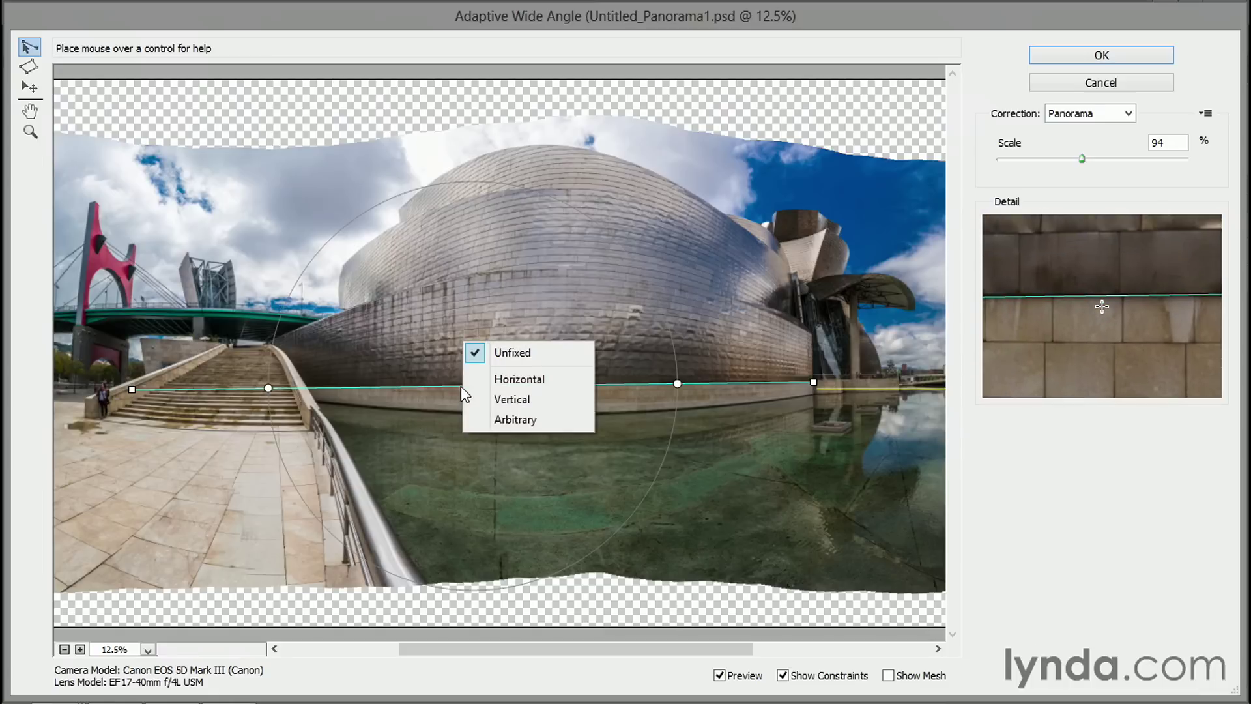
click(502, 382)
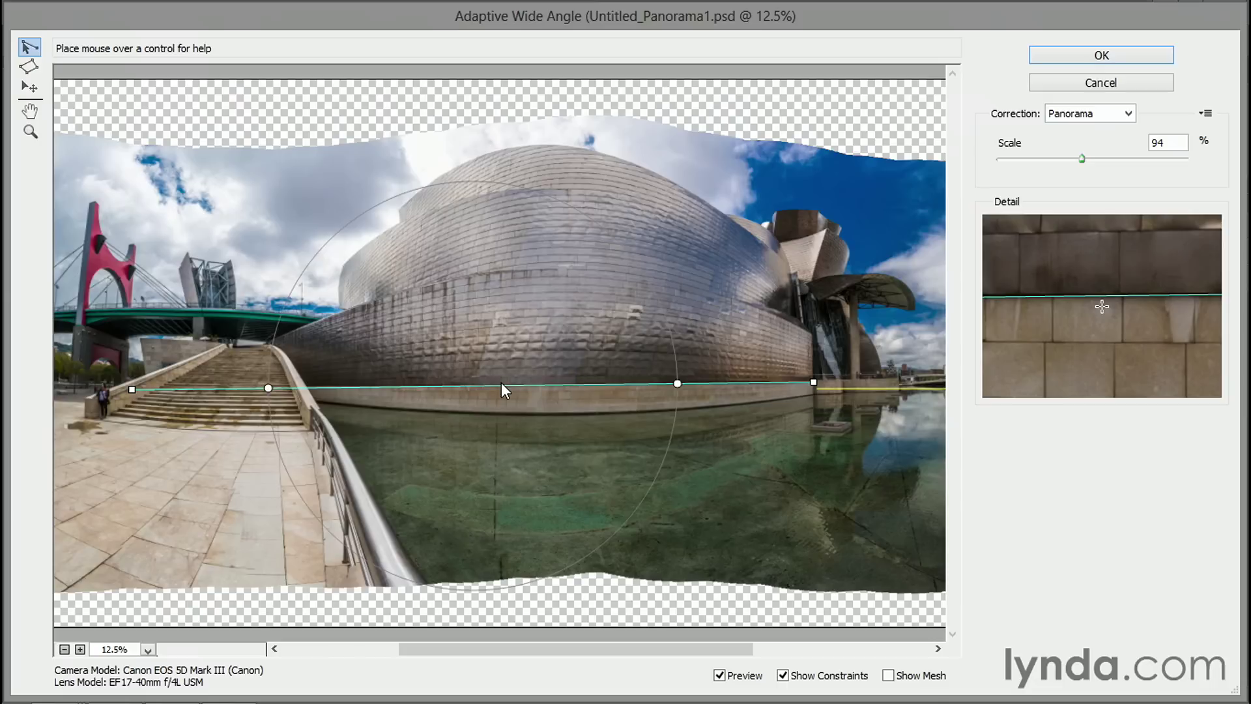
drag(166, 407, 578, 411)
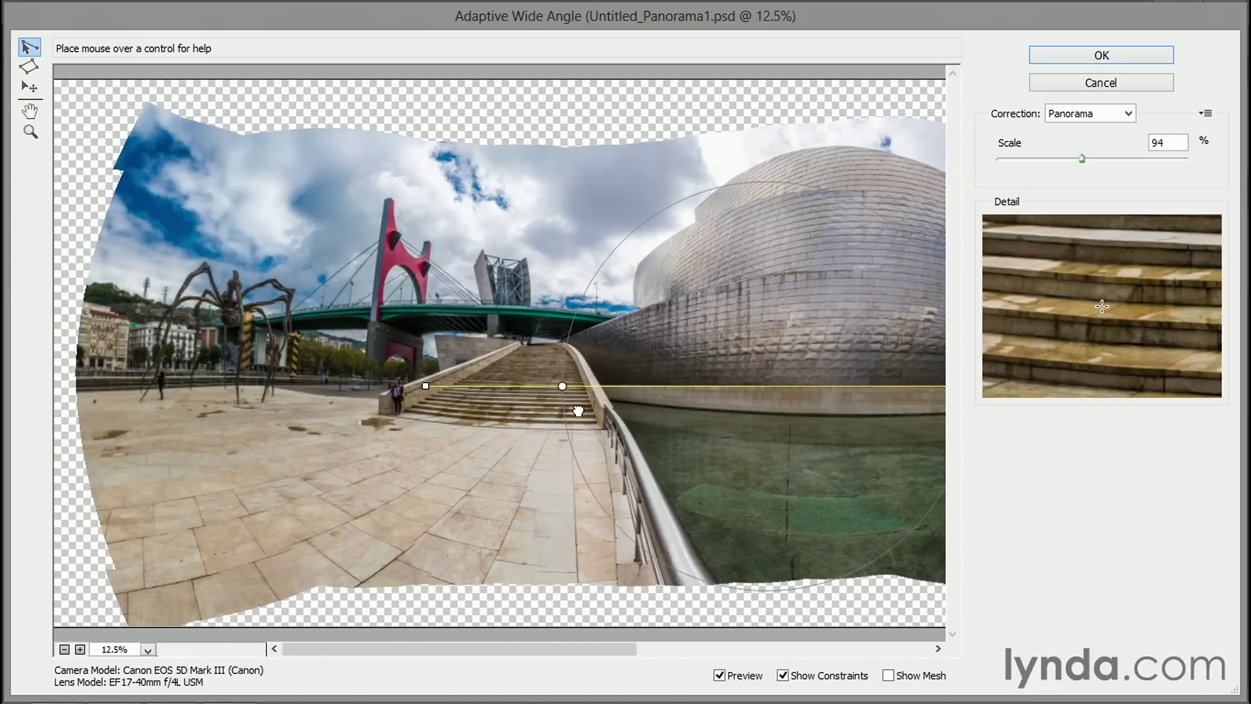
- Constrain the plaza edge from the stairs to the left image edge as horizontal
click(398, 383)
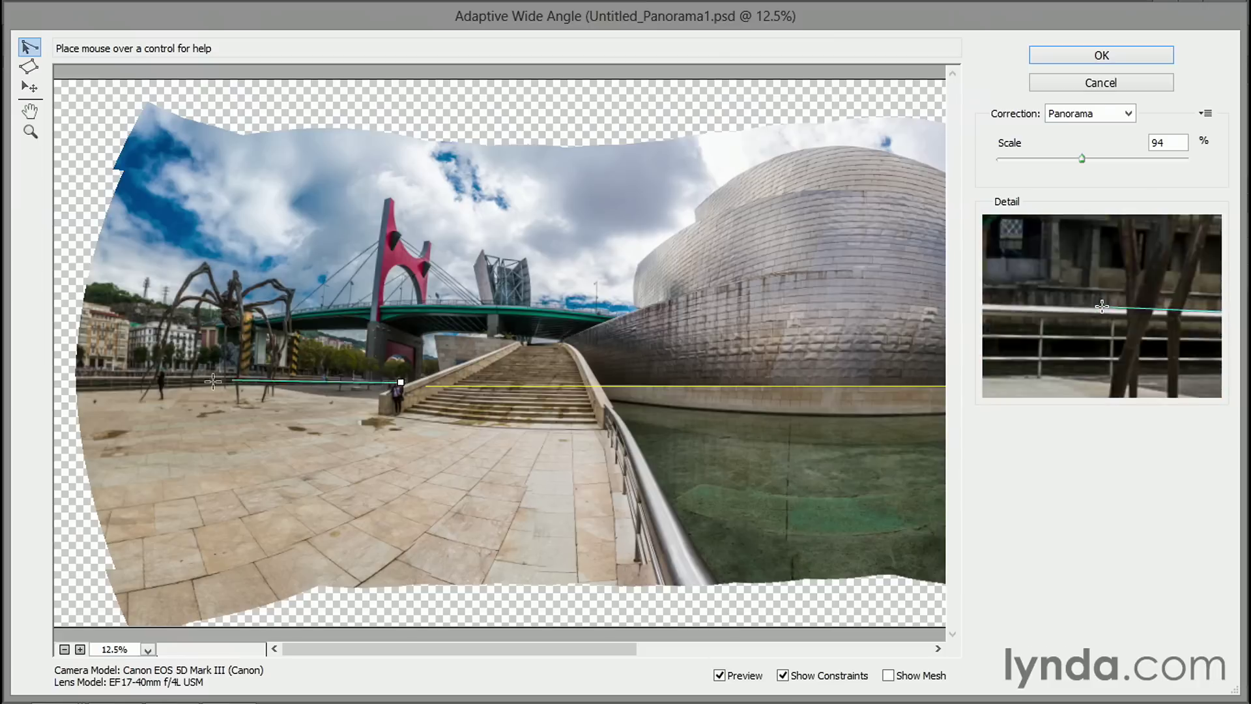
click(78, 385)
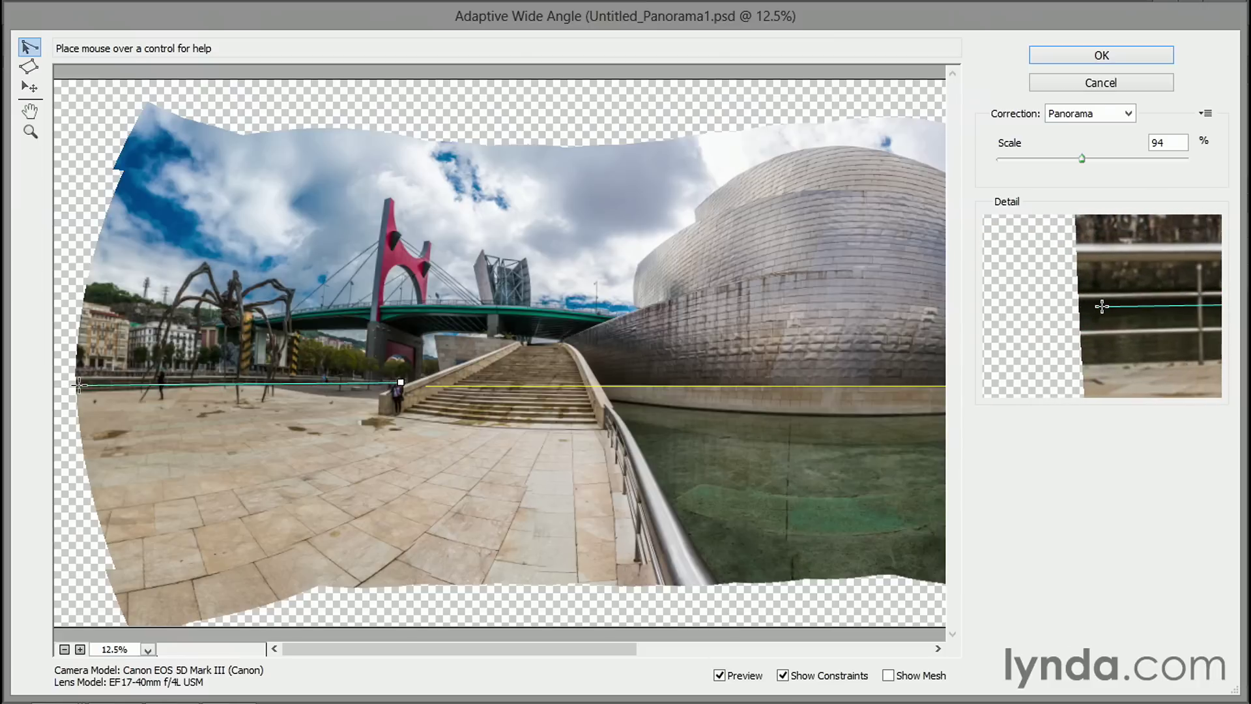
drag(78, 385, 67, 404)
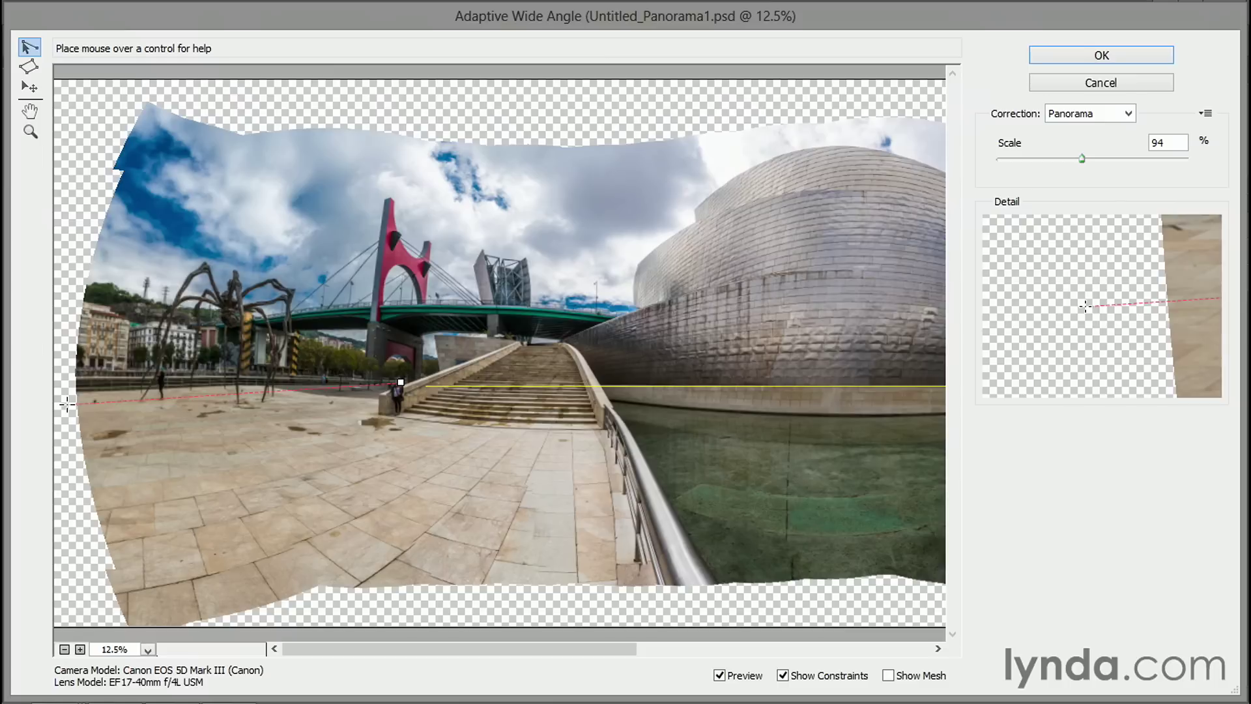
drag(68, 404, 63, 389)
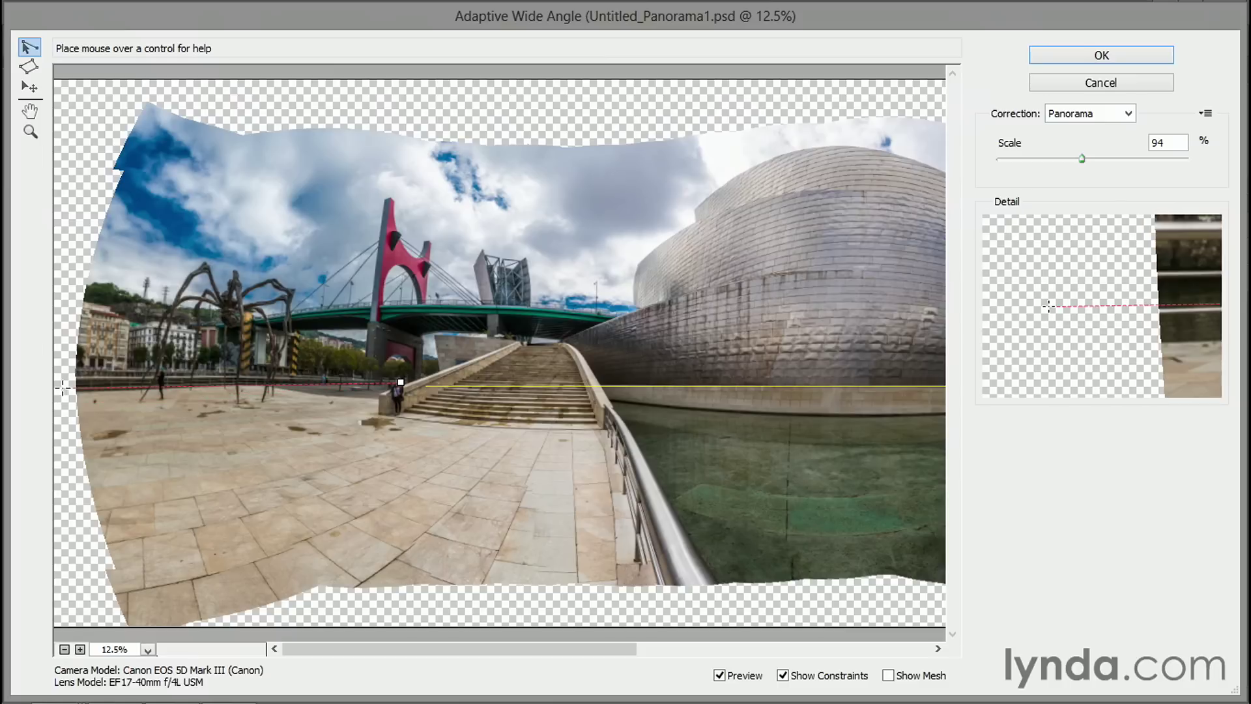
drag(62, 389, 79, 388)
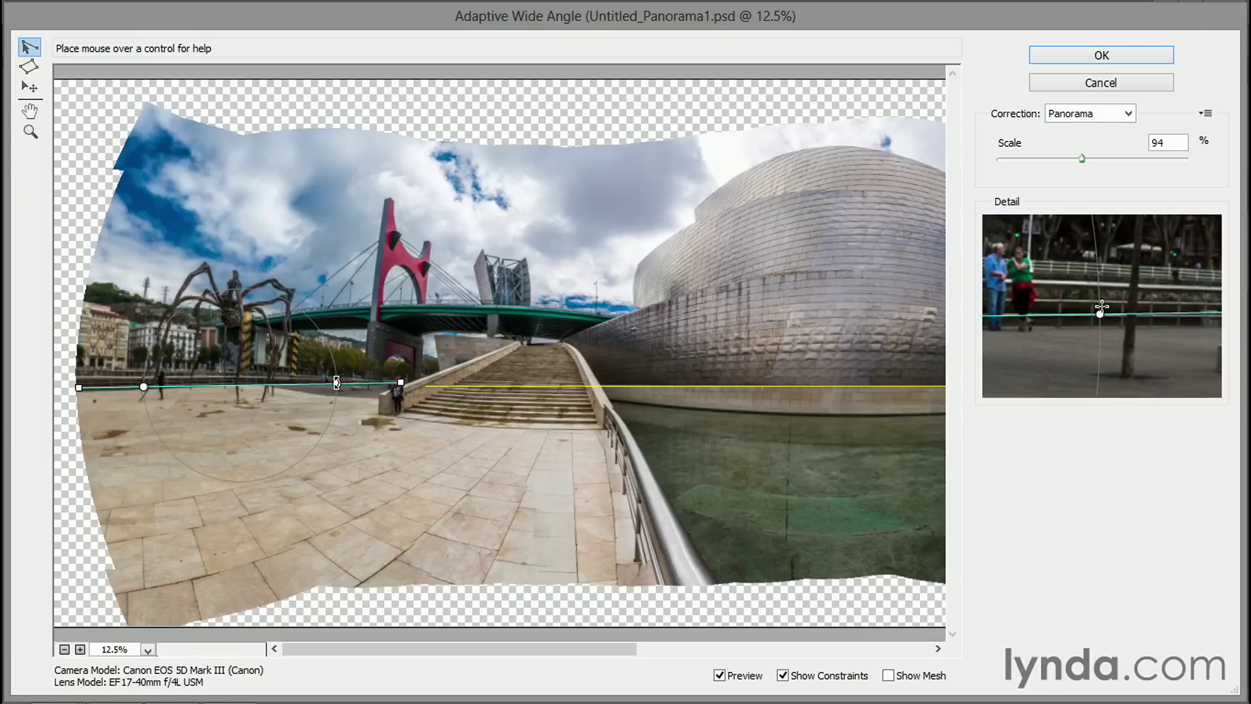
drag(337, 384, 336, 411)
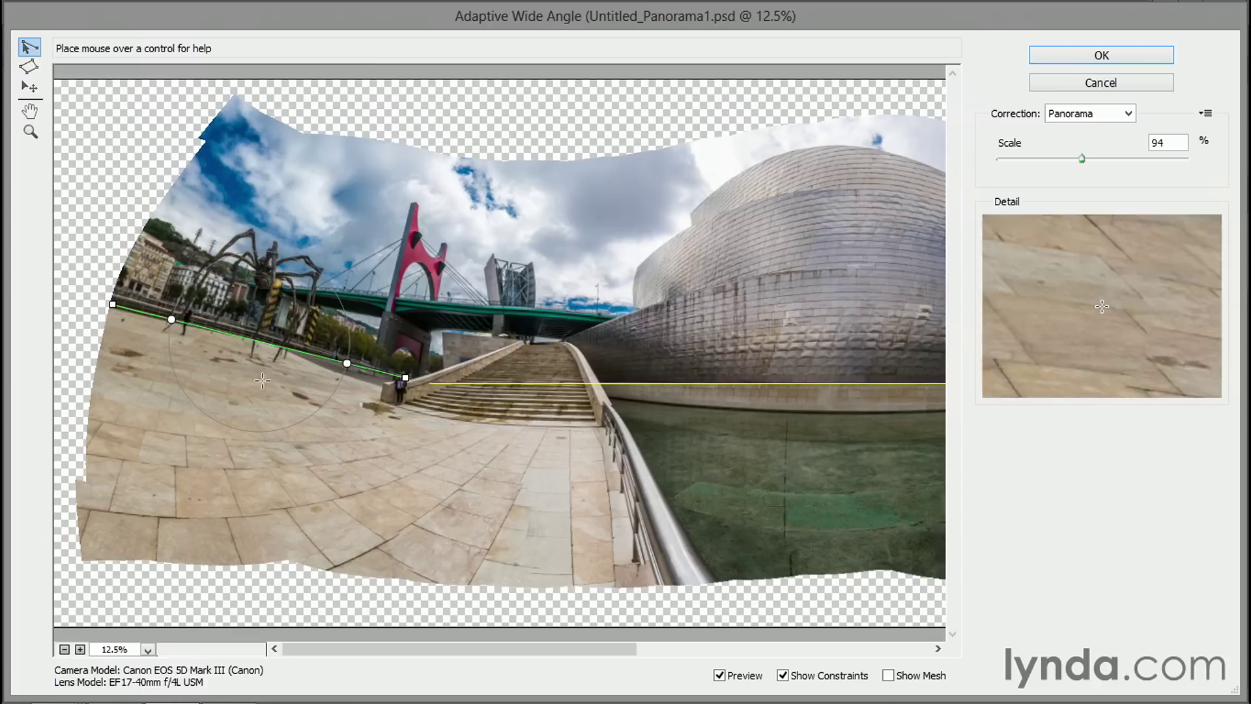
right_click(270, 345)
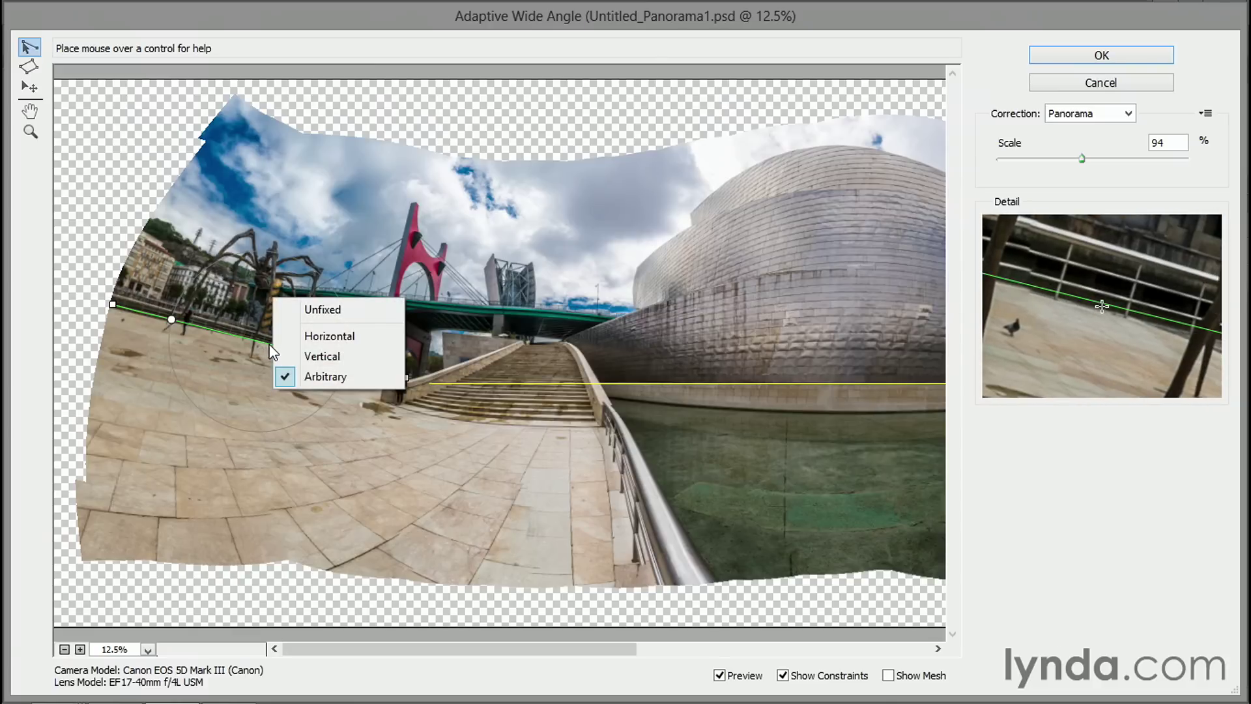
click(322, 339)
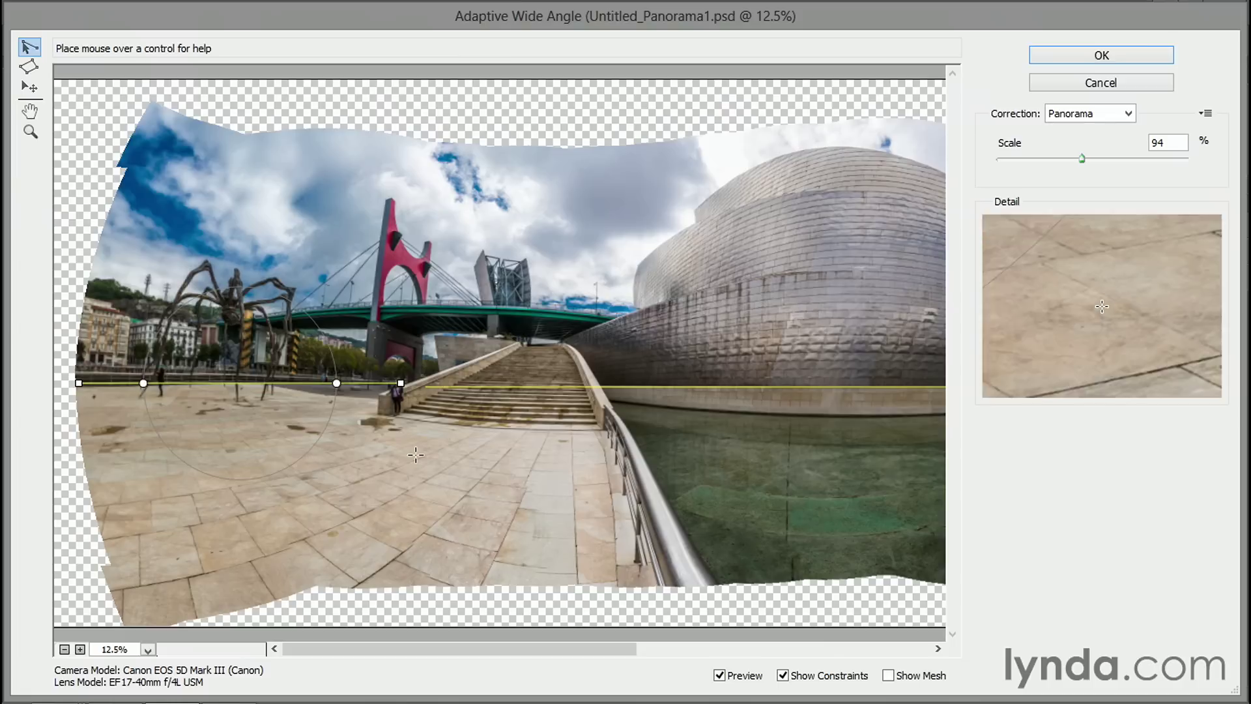
- Draw a test constraint across the plaza tiles, then delete it
click(441, 428)
click(281, 504)
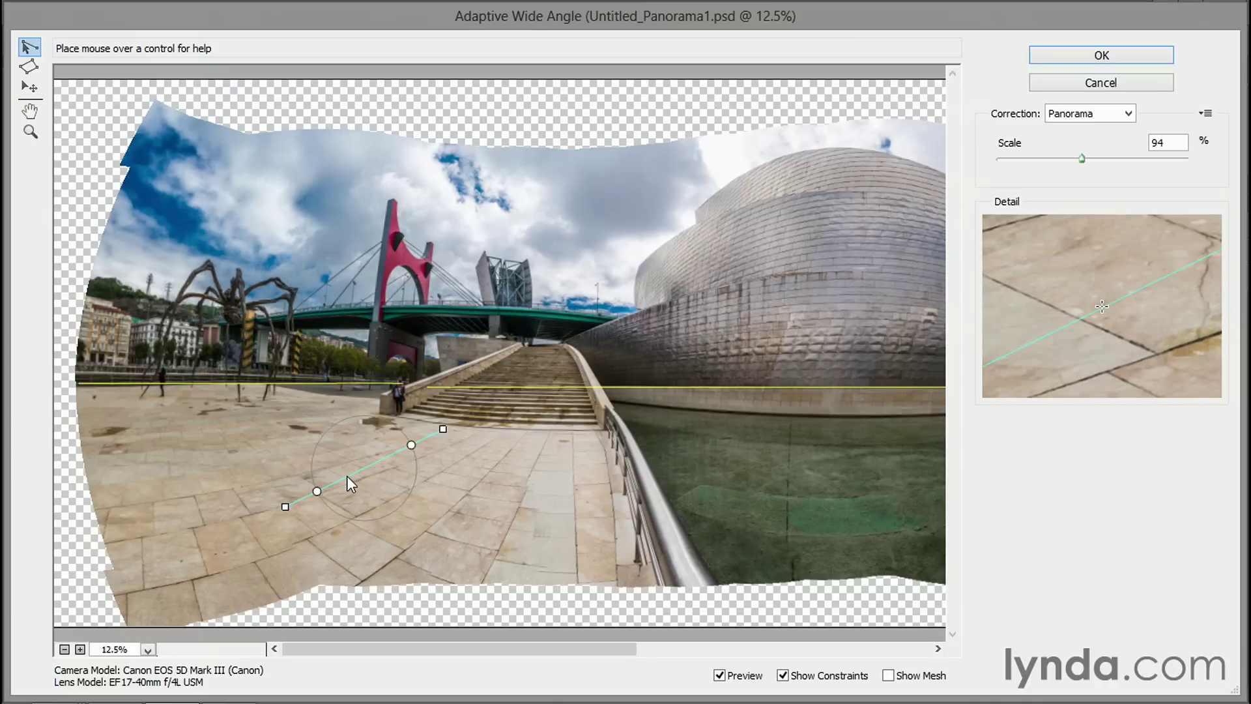
key(Delete)
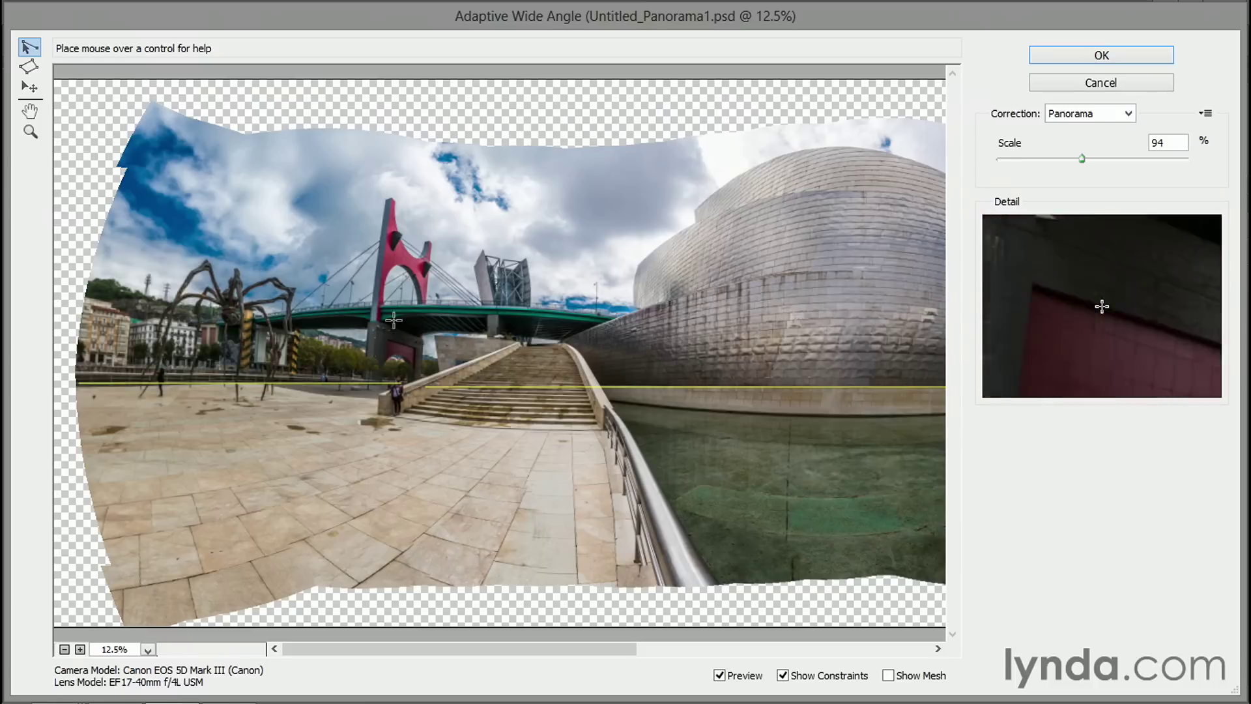
- At 25% zoom, constrain the red arch's left pier from top to ground as vertical
ctrl+click(401, 266)
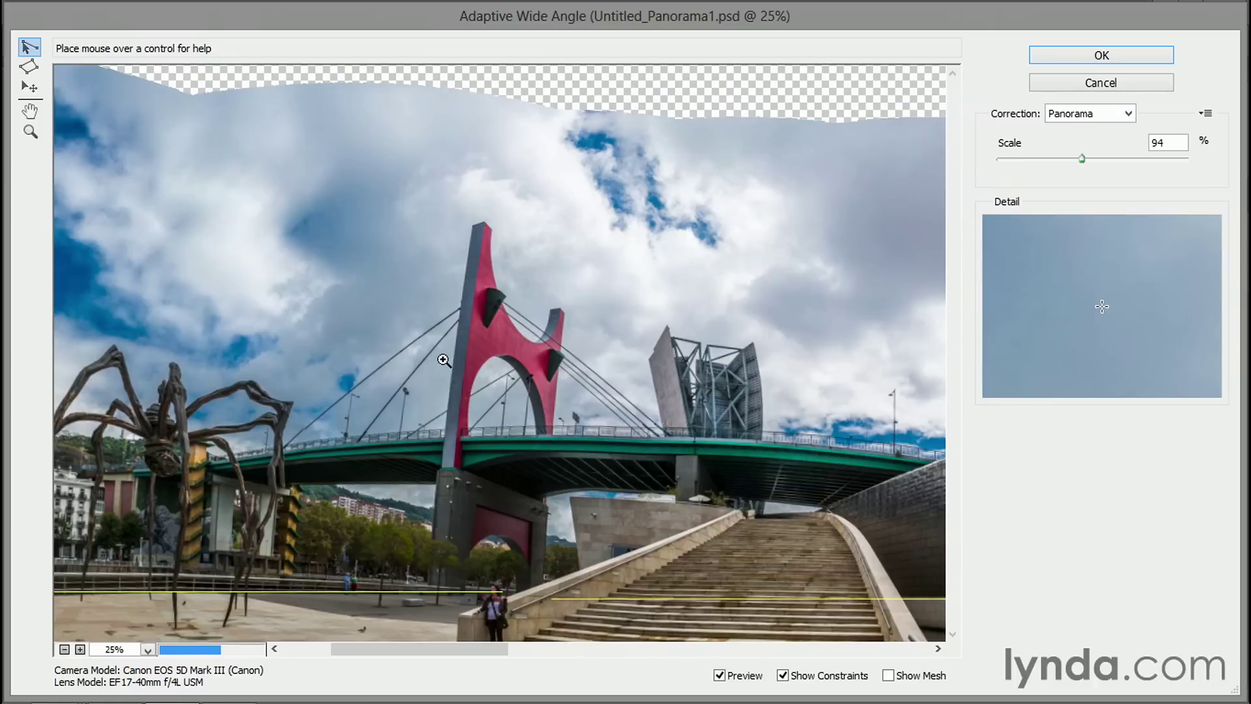
drag(482, 386, 399, 343)
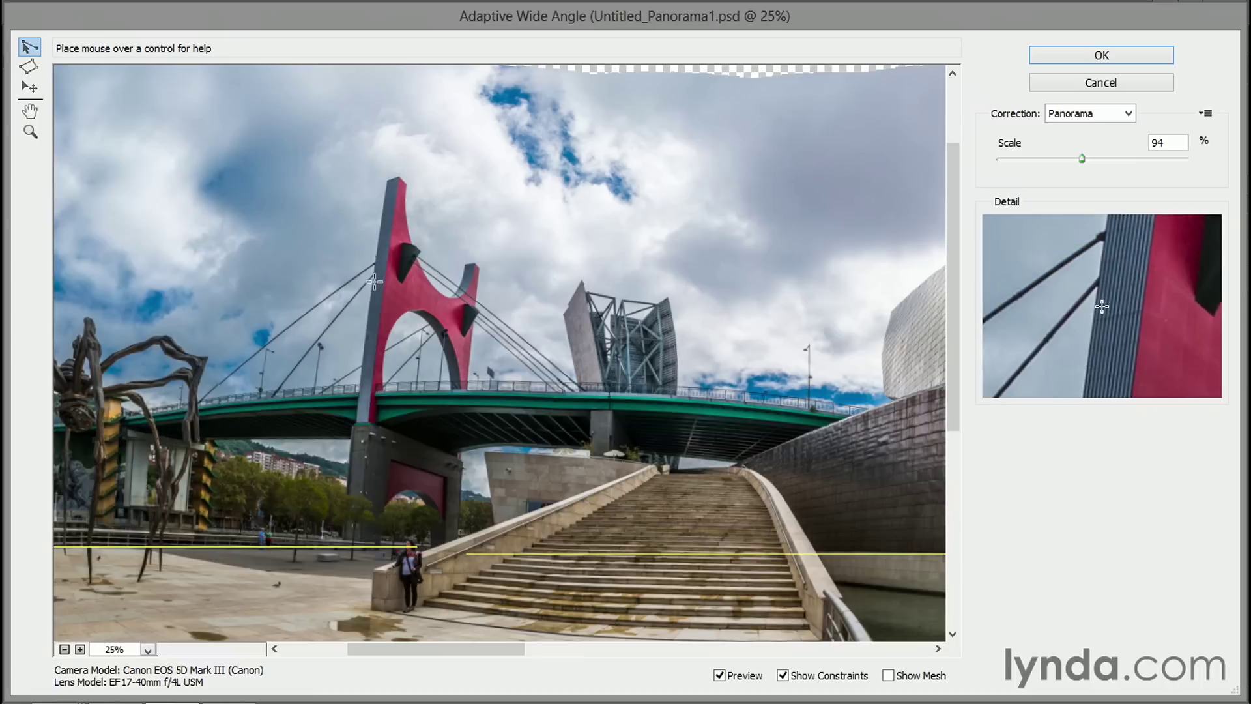
click(398, 178)
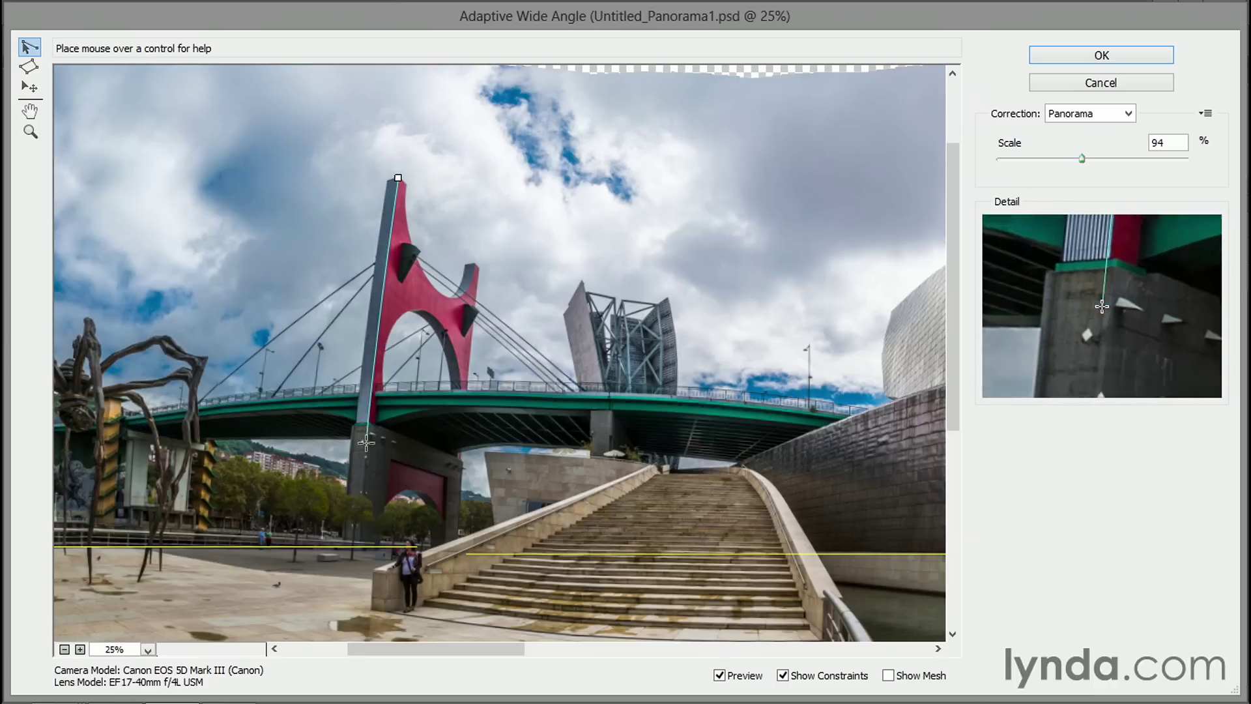
click(355, 546)
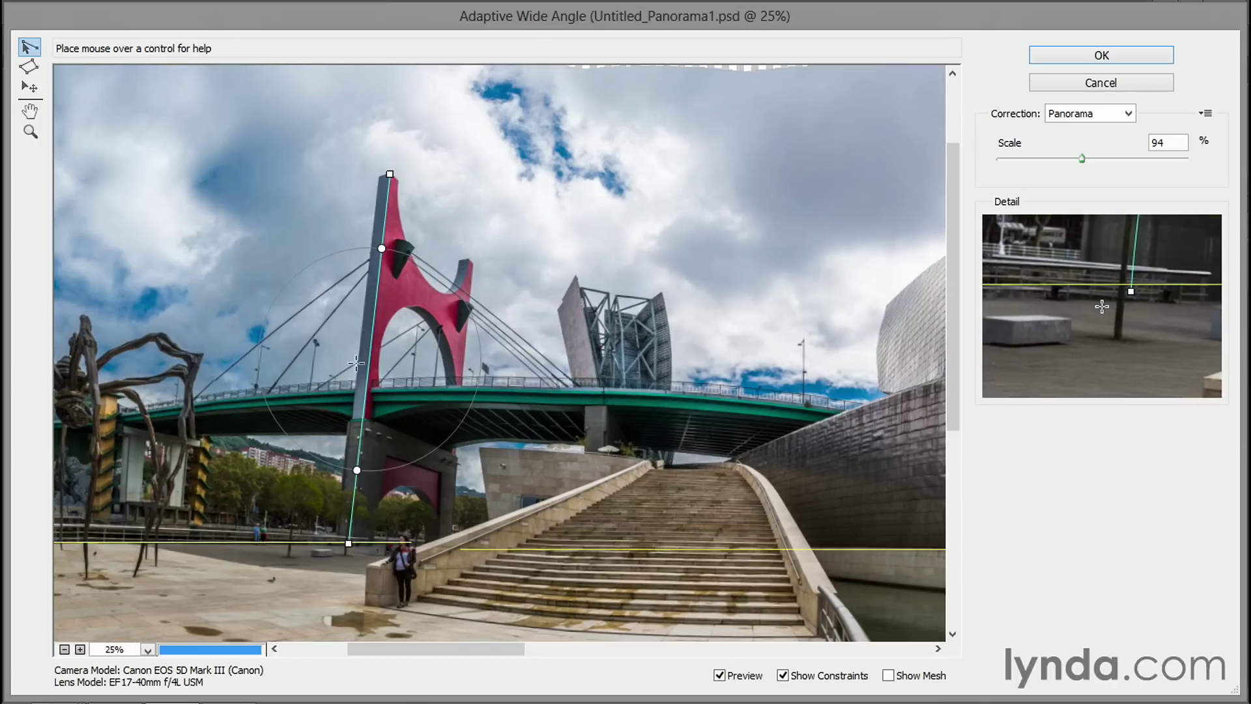
right_click(371, 343)
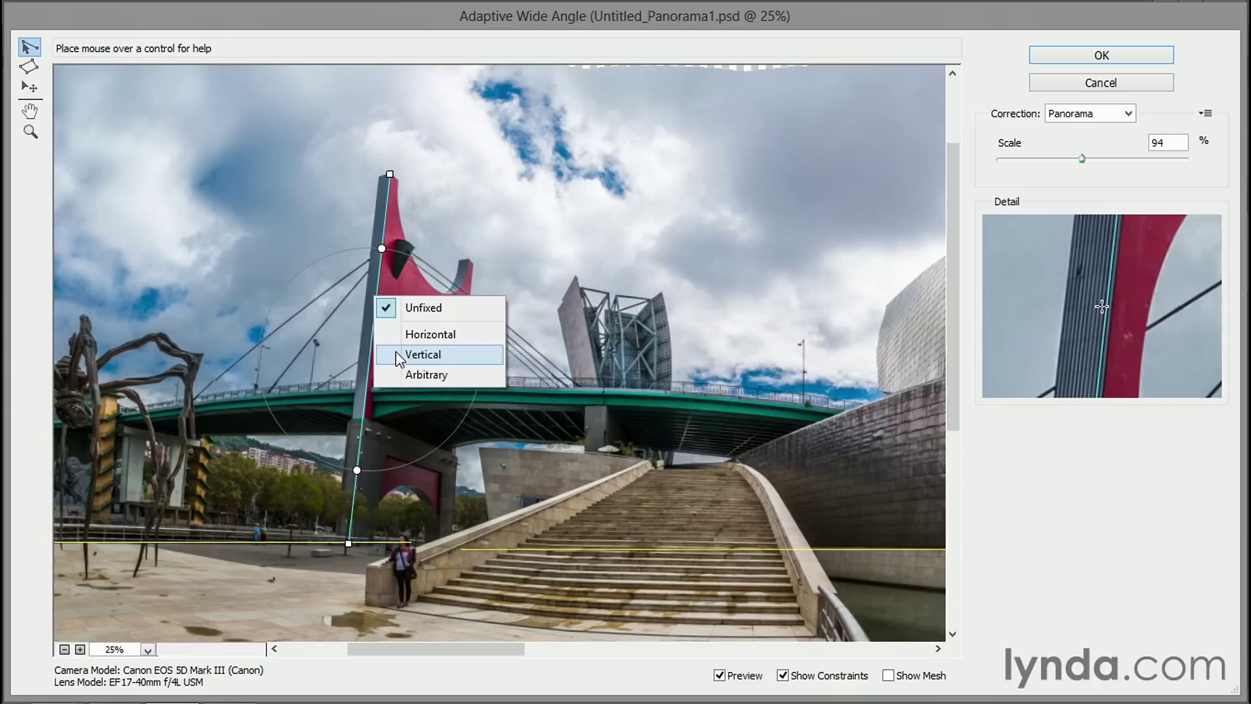
click(397, 354)
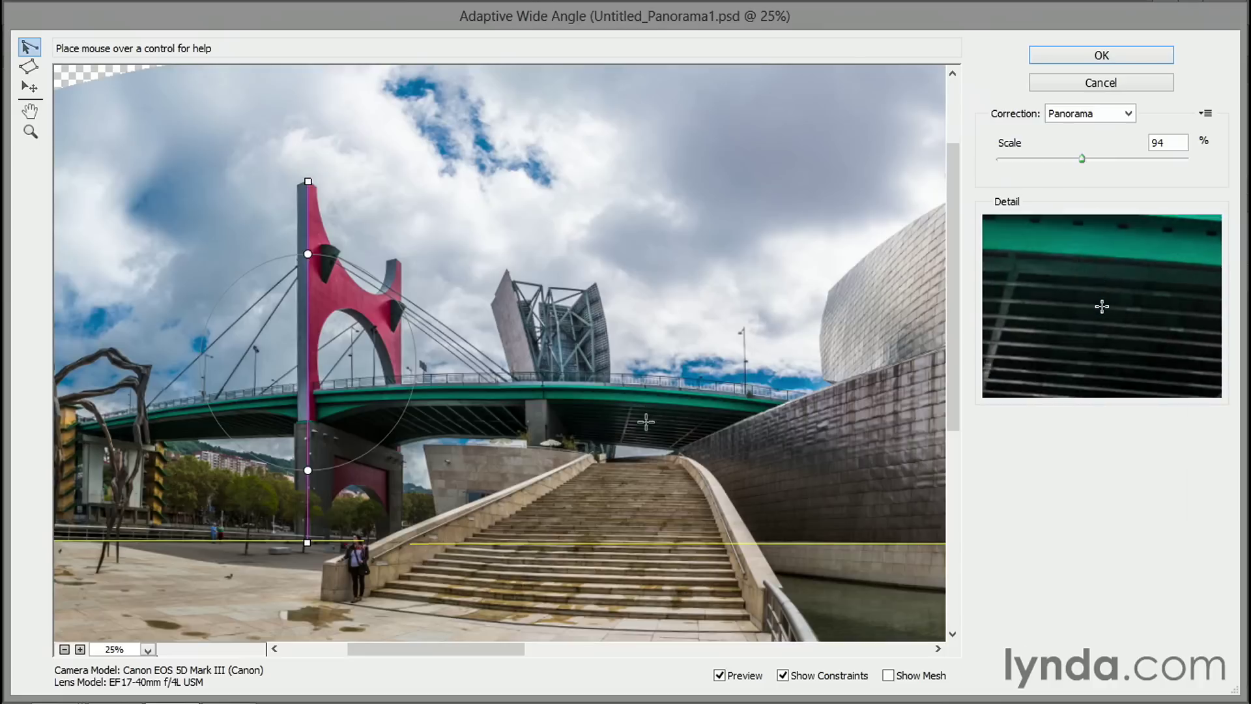
drag(617, 428, 433, 424)
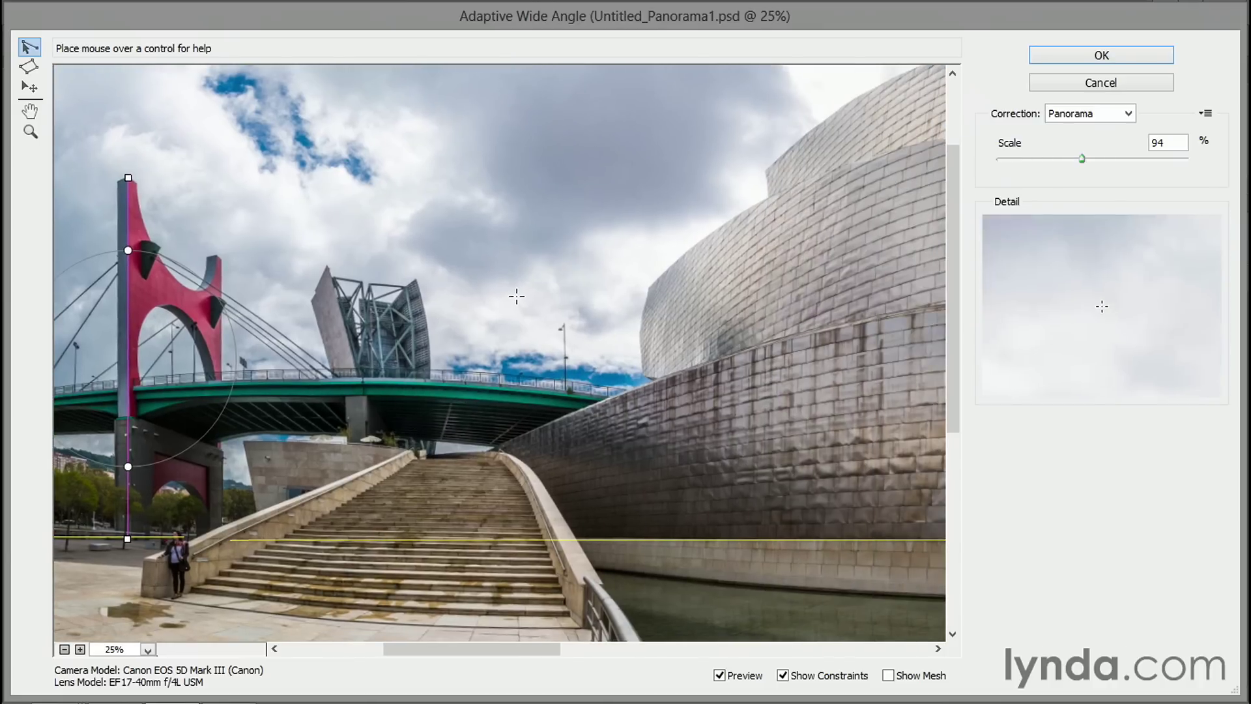
drag(709, 485, 331, 469)
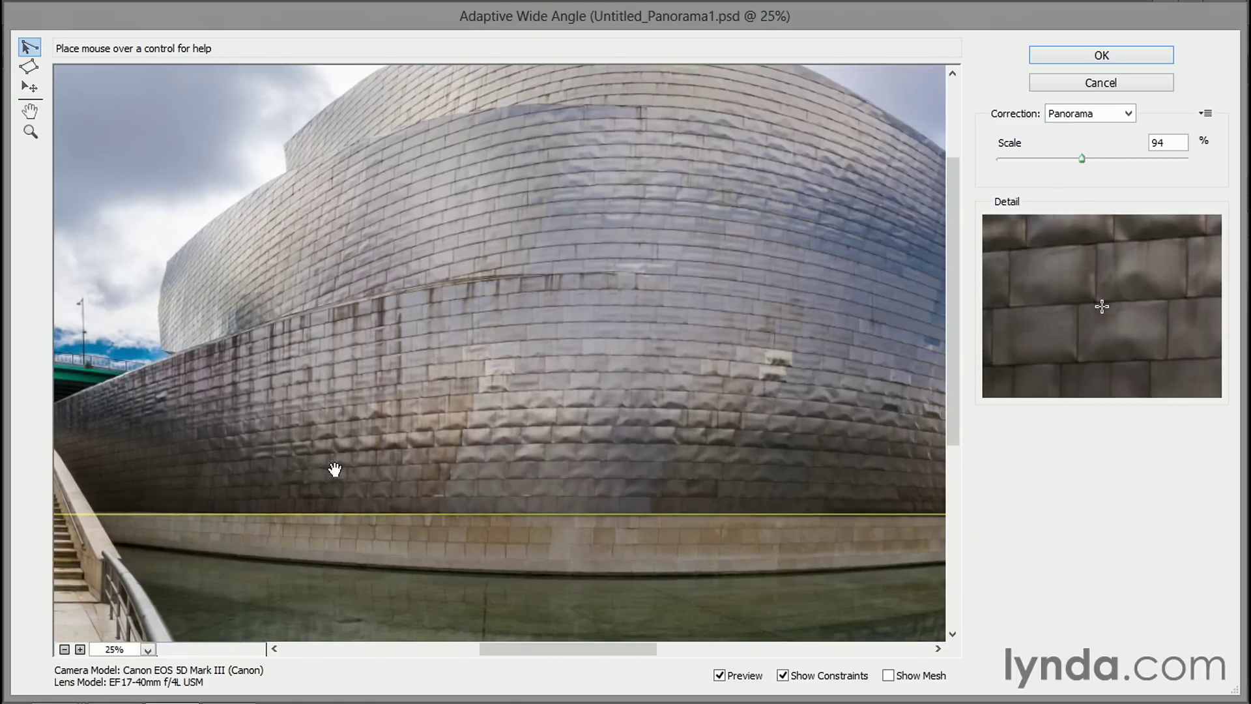
drag(911, 439, 203, 451)
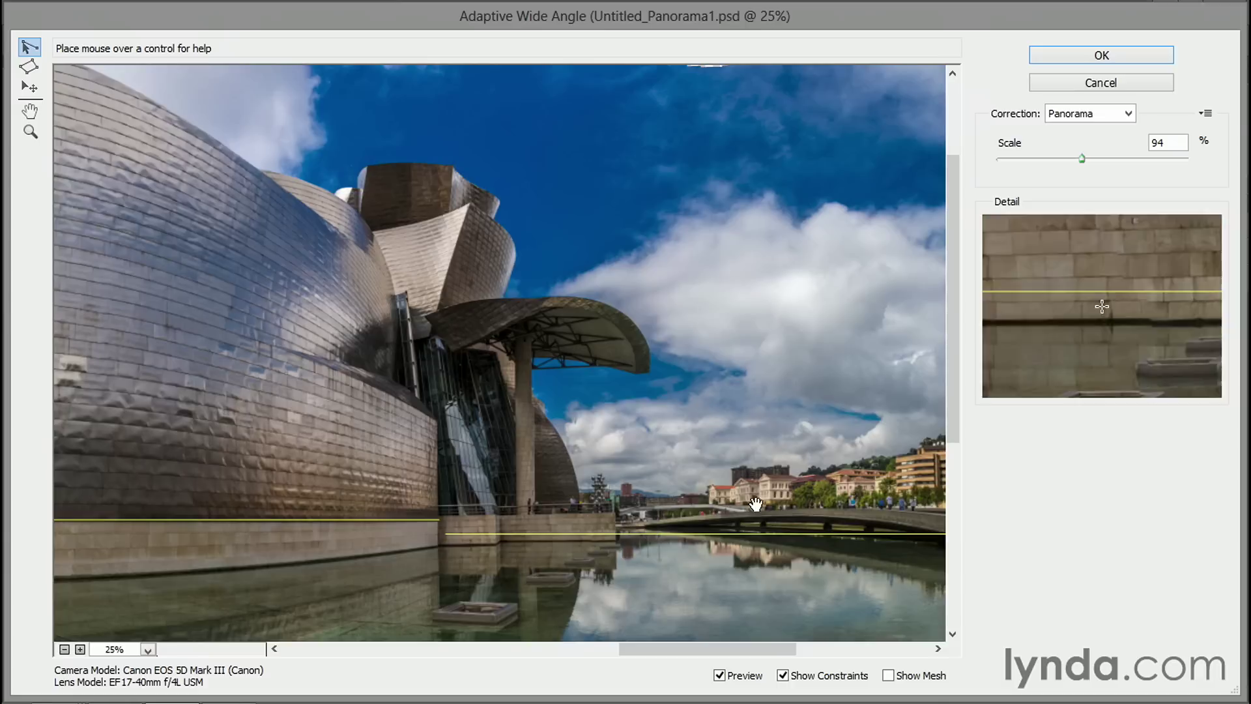
- Constrain the blue tower's edge, from top corner to base, as vertical
drag(776, 471, 97, 444)
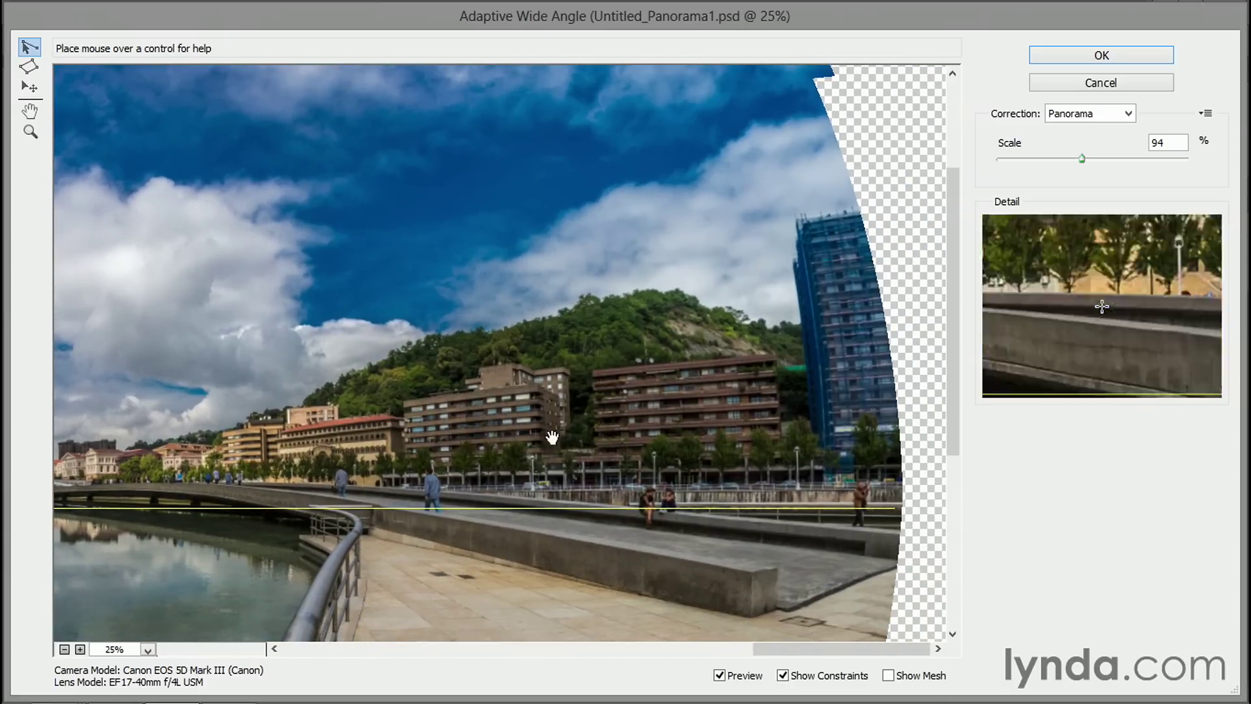
click(797, 219)
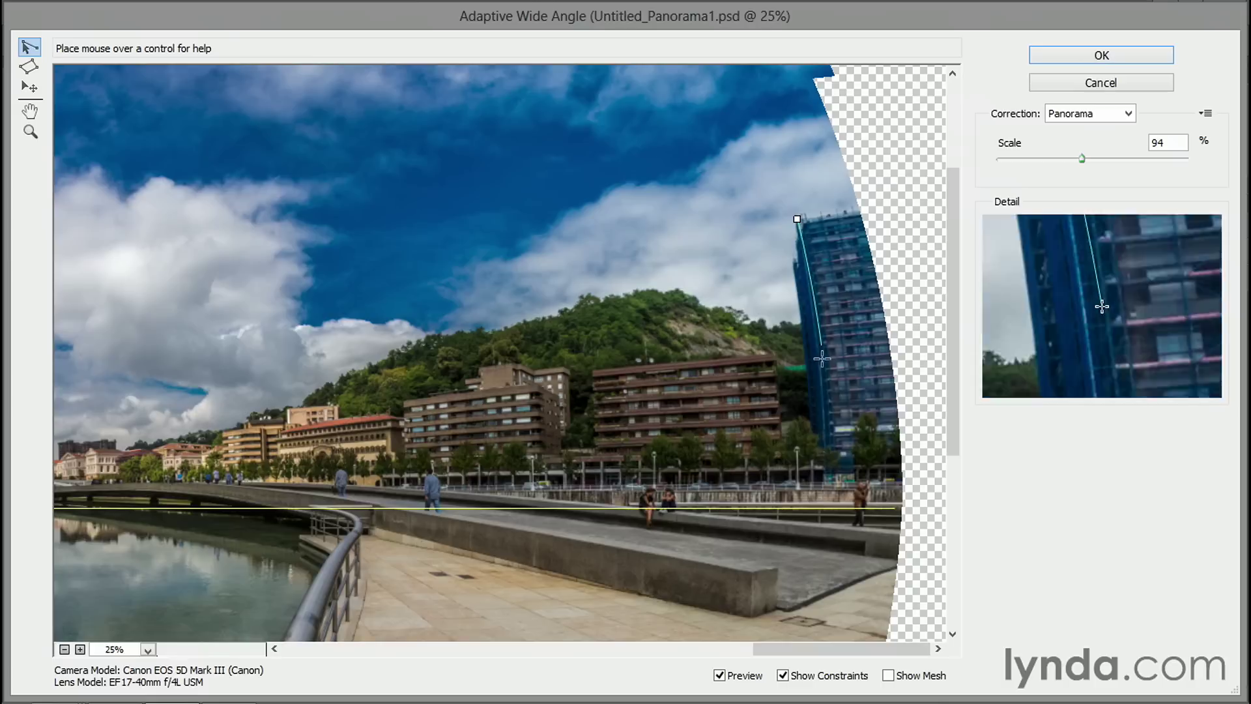
click(820, 465)
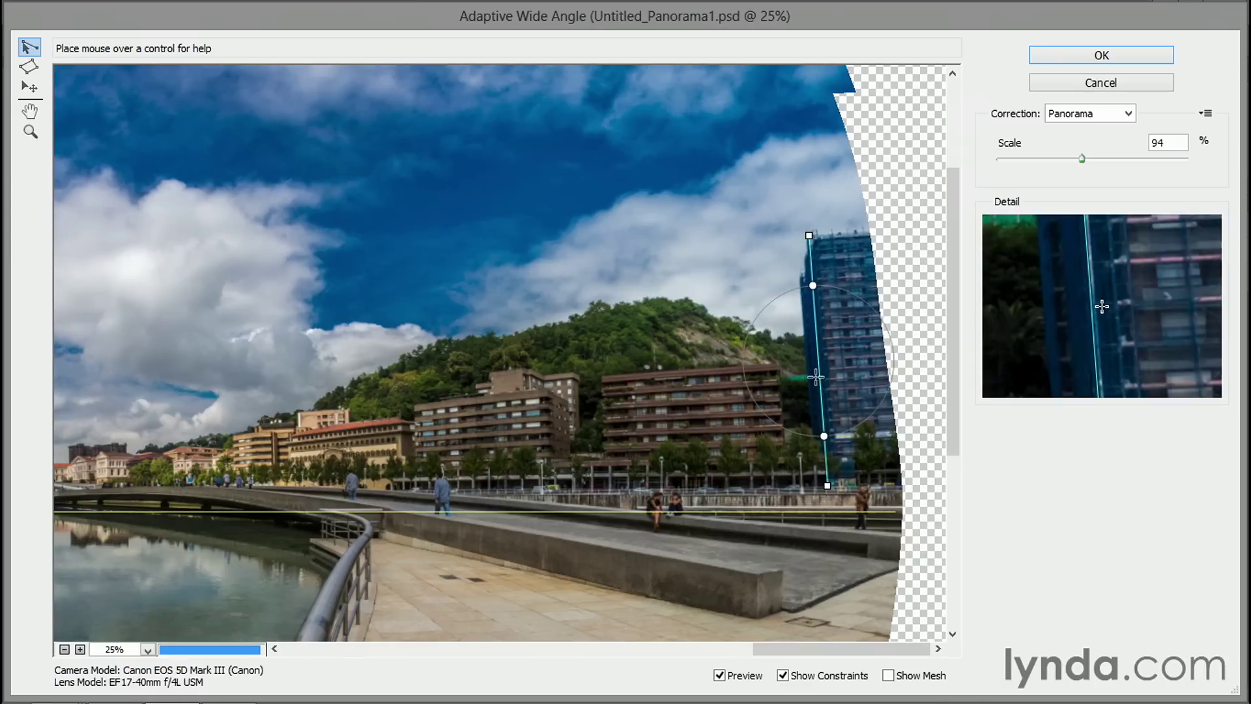
right_click(820, 374)
click(858, 386)
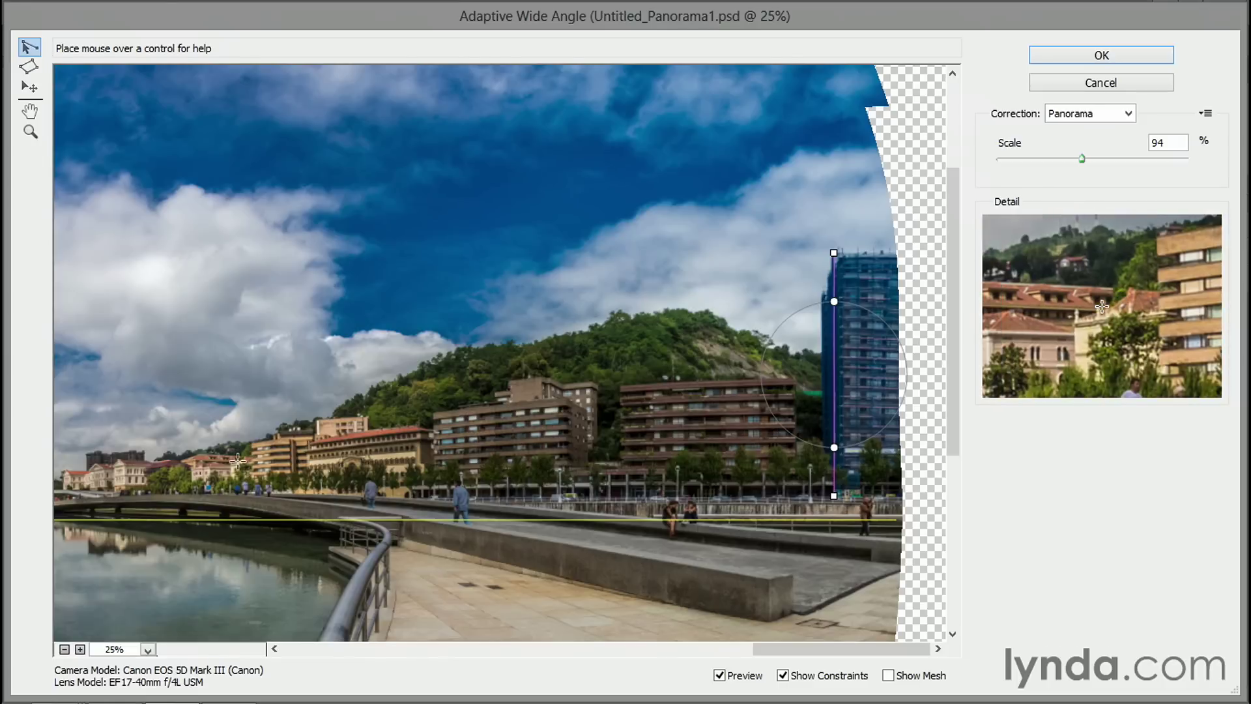
- Zoom out to 12.5% to review the whole corrected panorama
drag(147, 490, 748, 423)
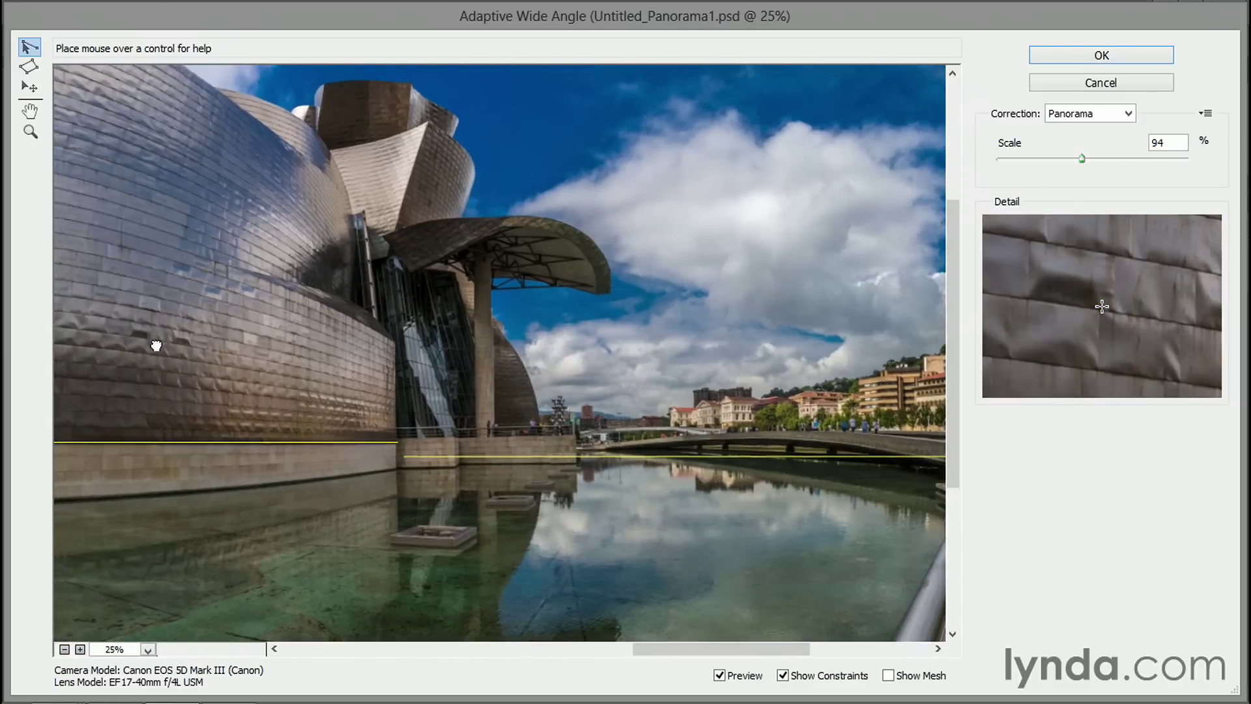
drag(154, 343, 810, 391)
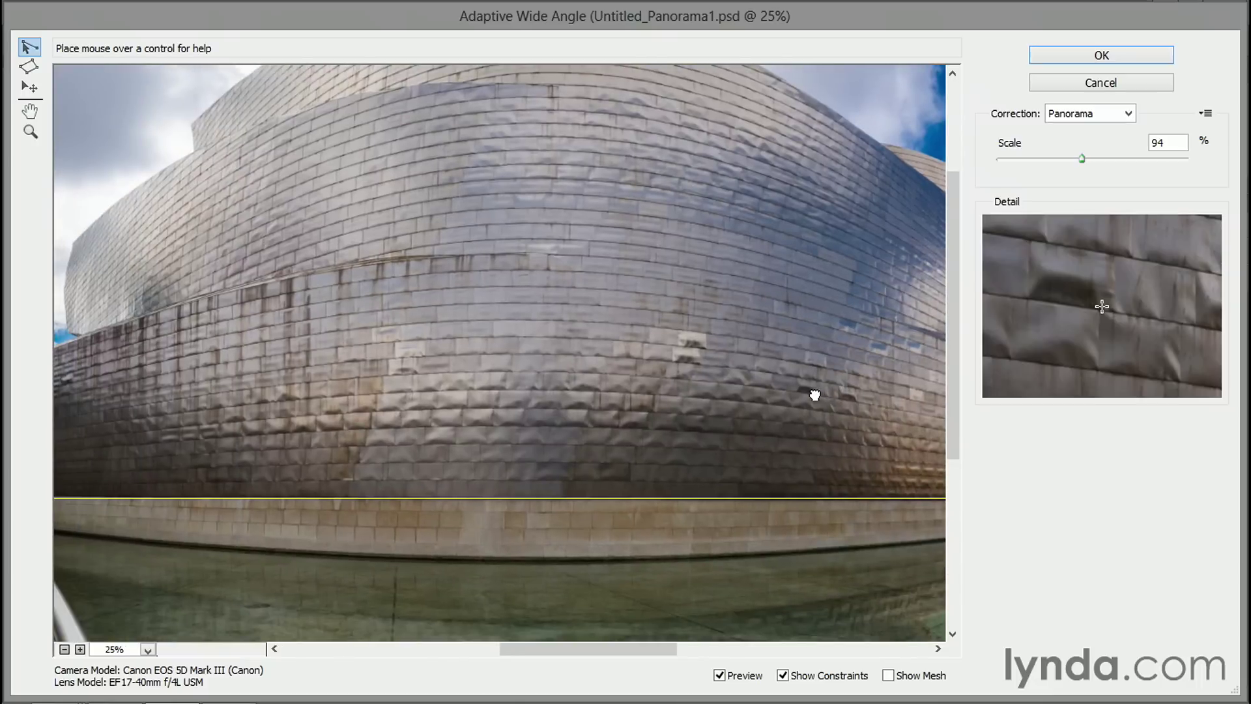
key(ctrl+minus)
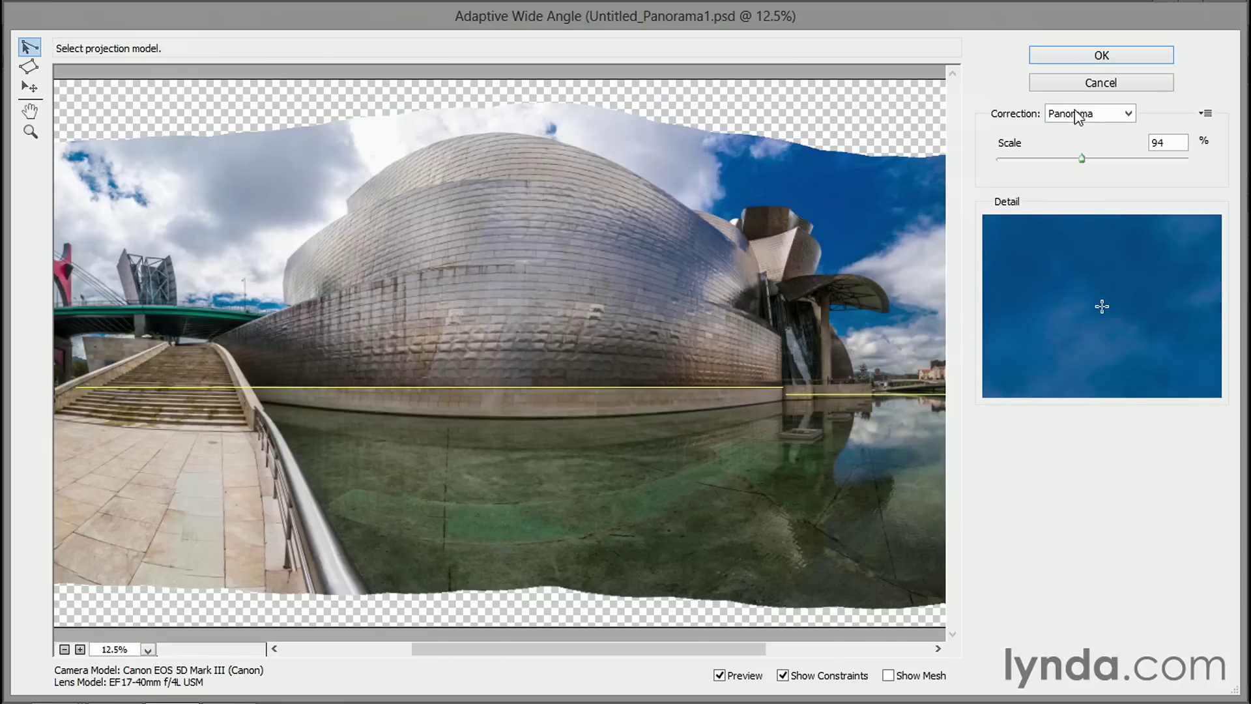
- Apply the Adaptive Wide Angle correction and zoom in on the bridge and stairs
click(1057, 56)
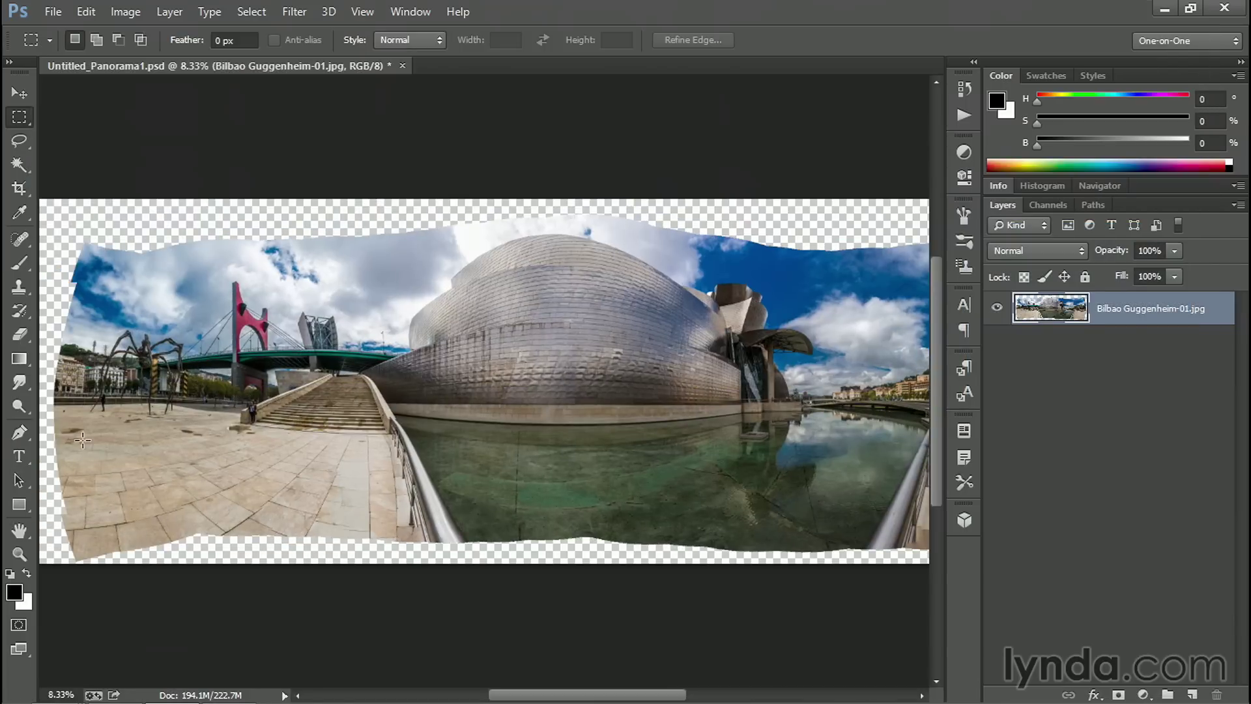
drag(454, 440, 321, 437)
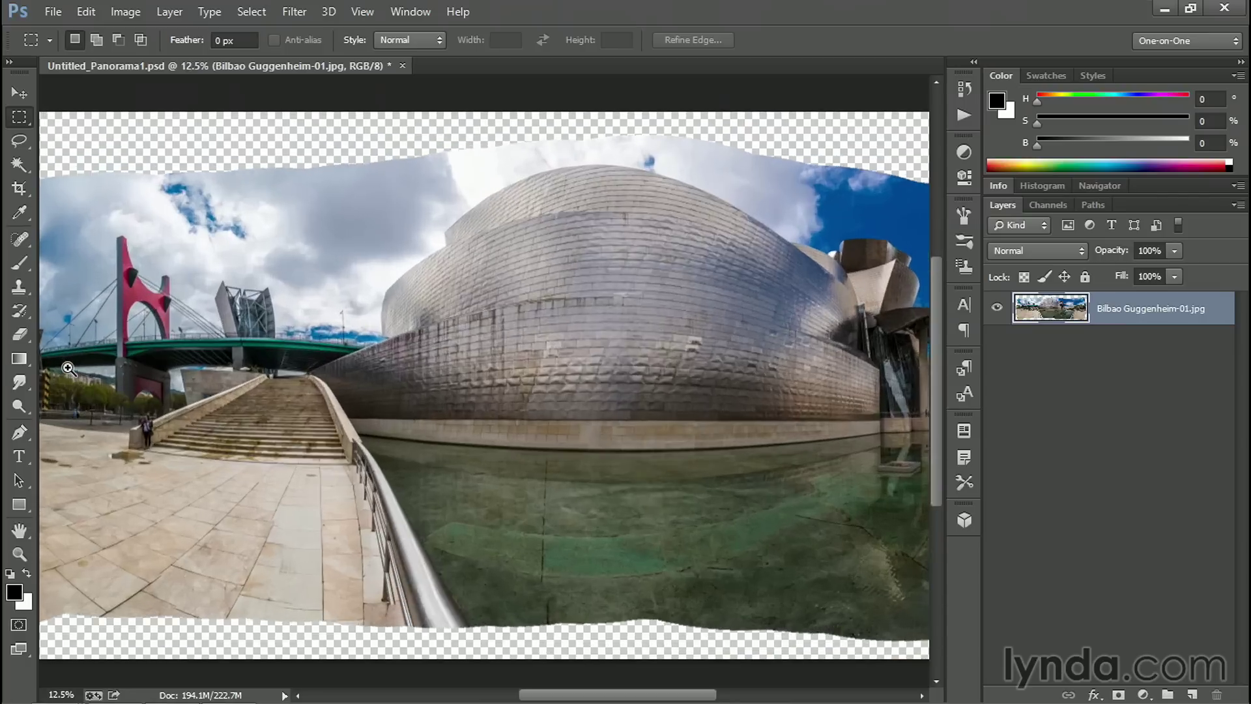
ctrl+click(72, 383)
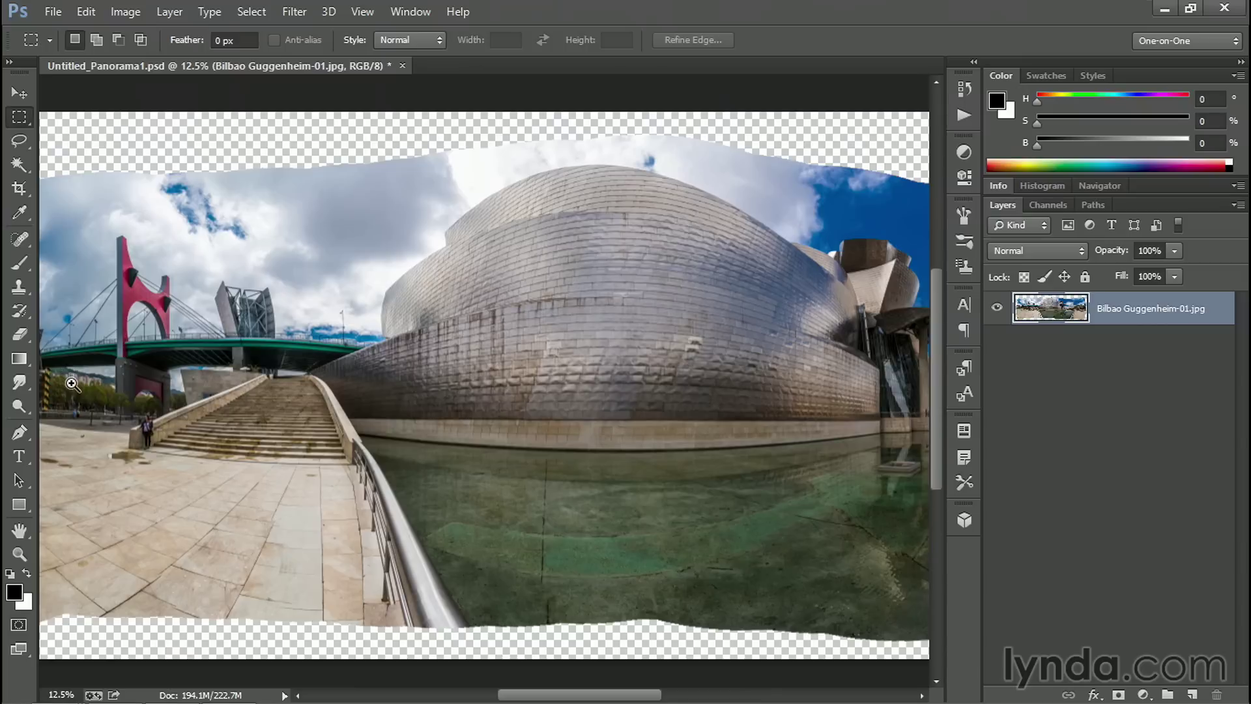
ctrl+click(71, 384)
ctrl+click(74, 407)
ctrl+click(74, 406)
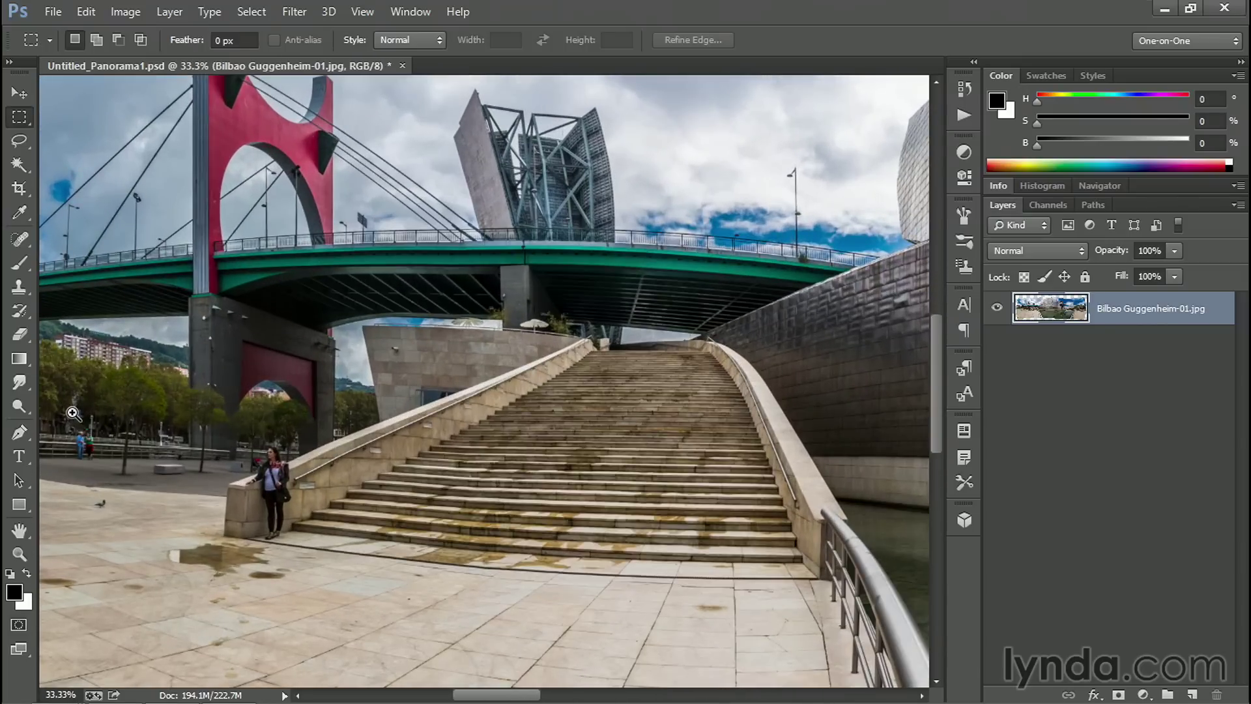
ctrl+click(75, 409)
drag(83, 305, 400, 337)
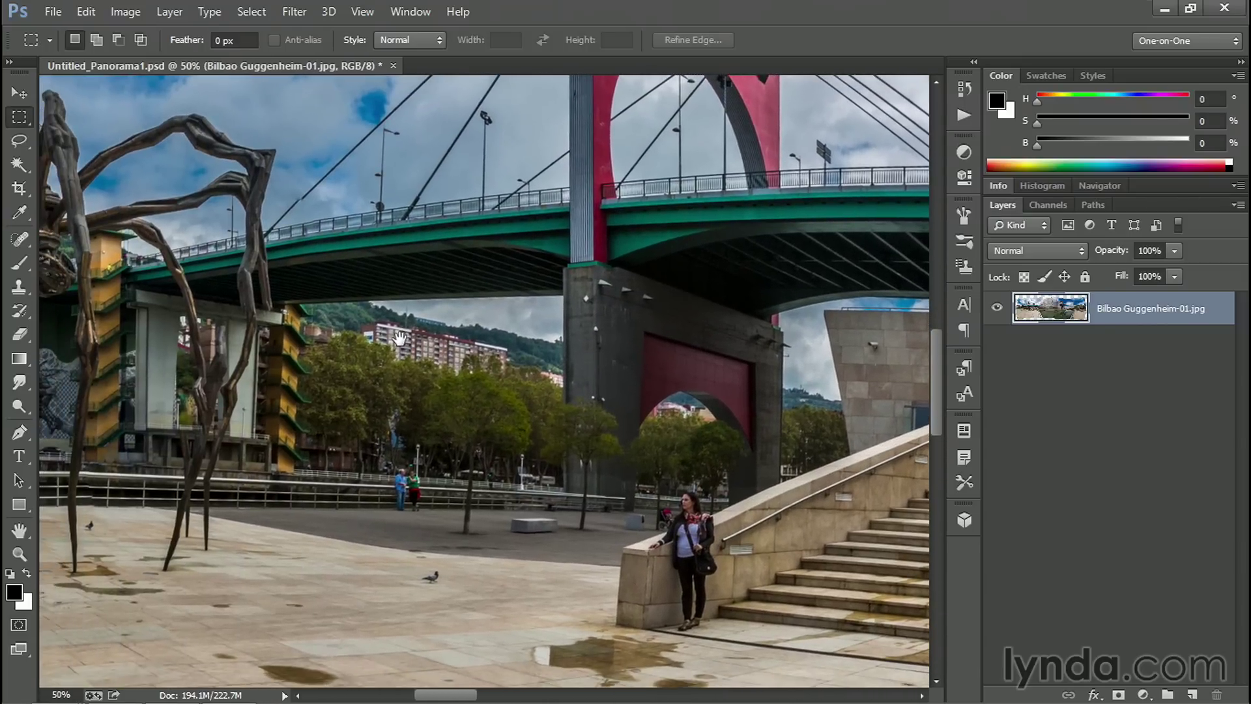
ctrl+click(289, 266)
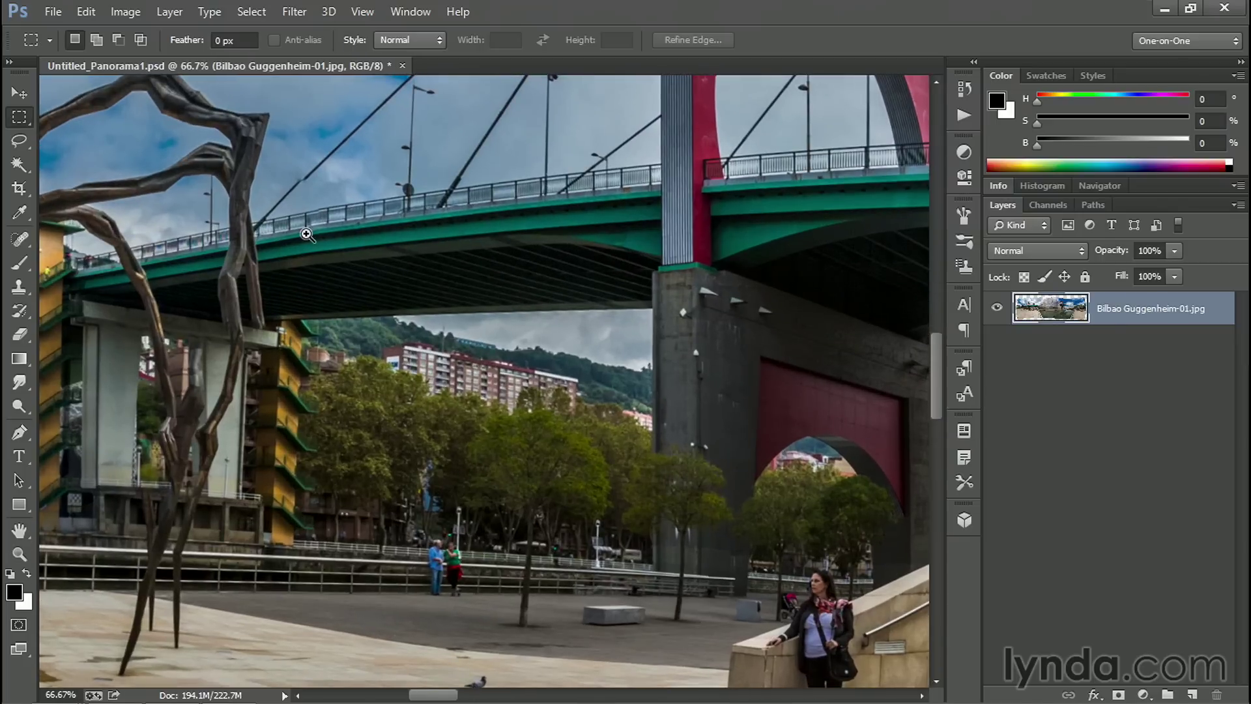
- Make trial marquee selections on a strip, the yellow tower and railing, then deselect and fit to screen
drag(301, 158, 322, 357)
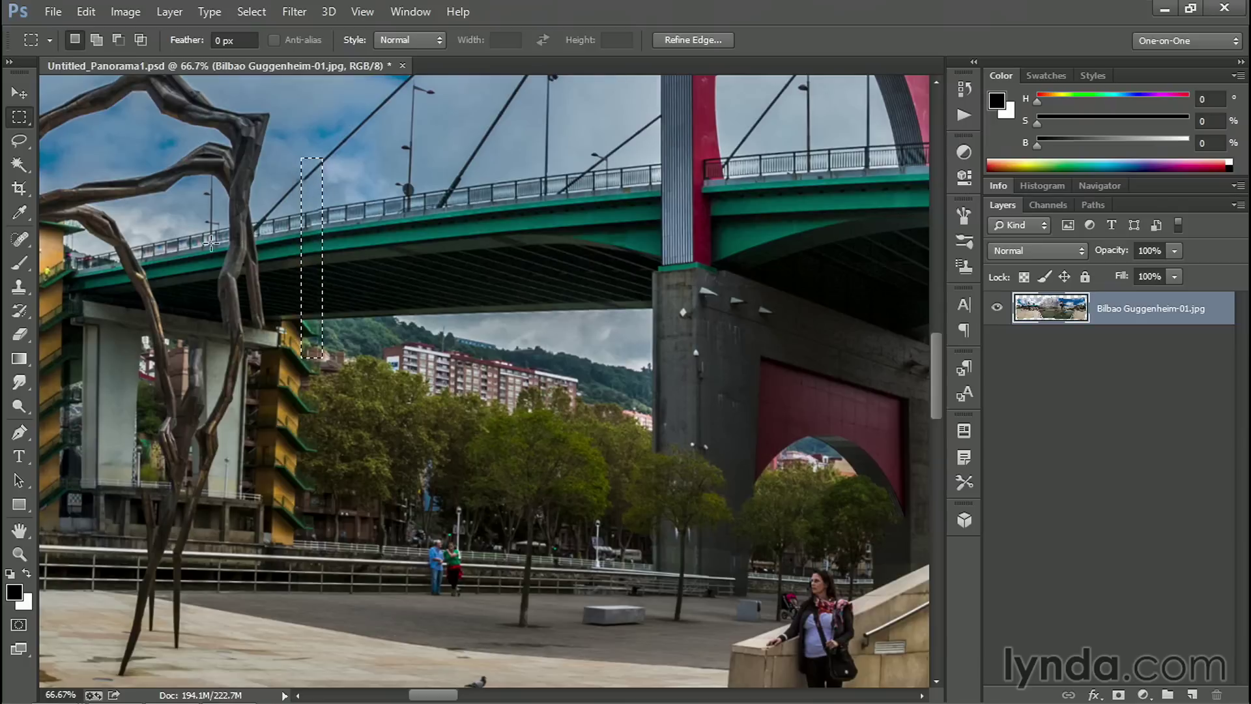
scroll(306, 300, left, 3)
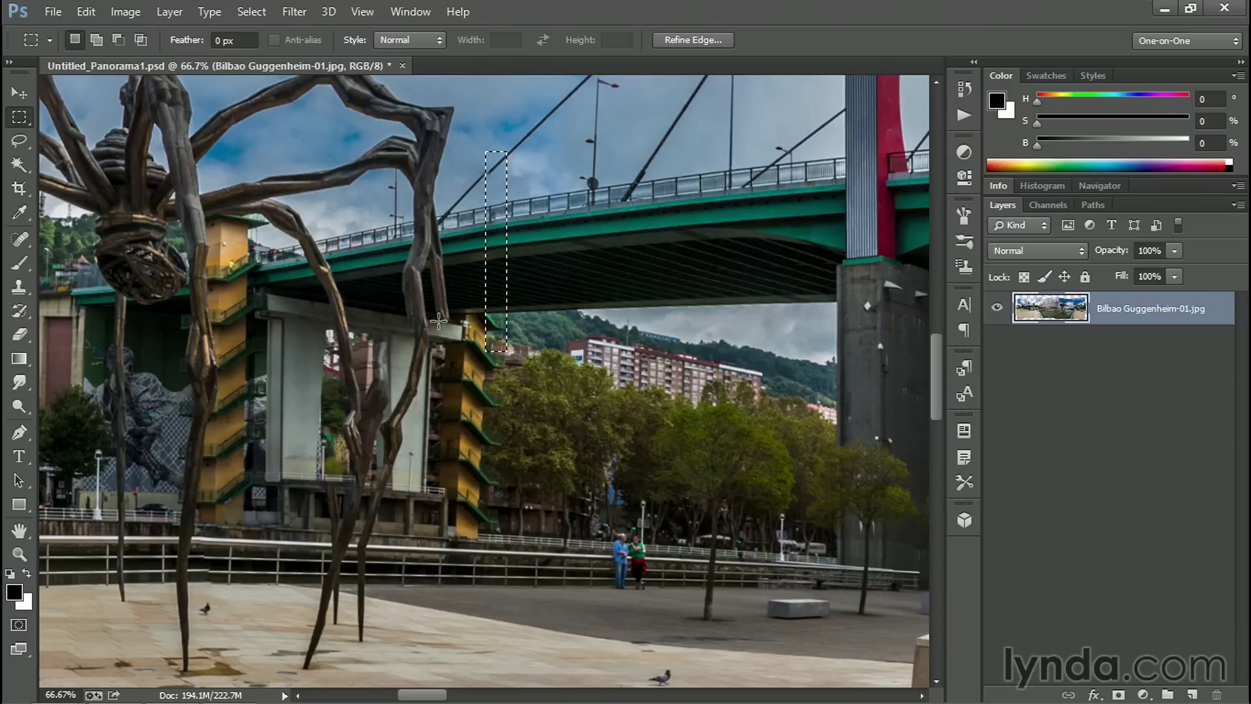
drag(429, 311, 489, 454)
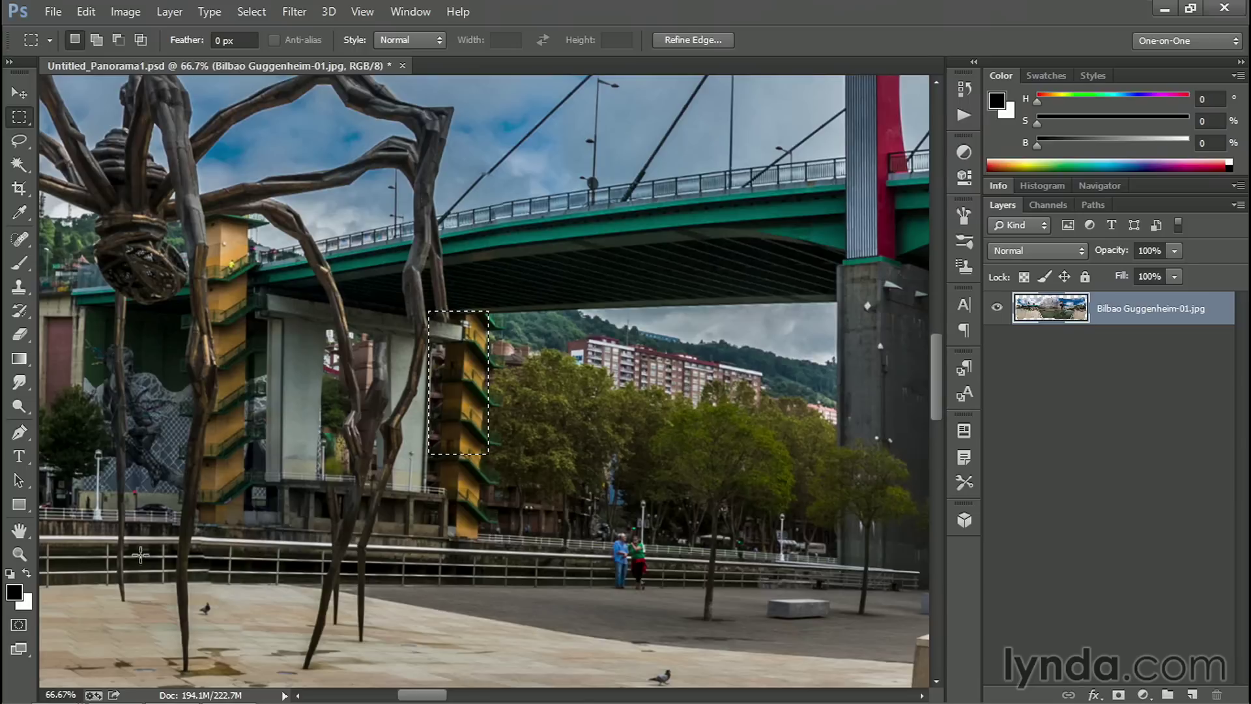
drag(170, 512, 246, 611)
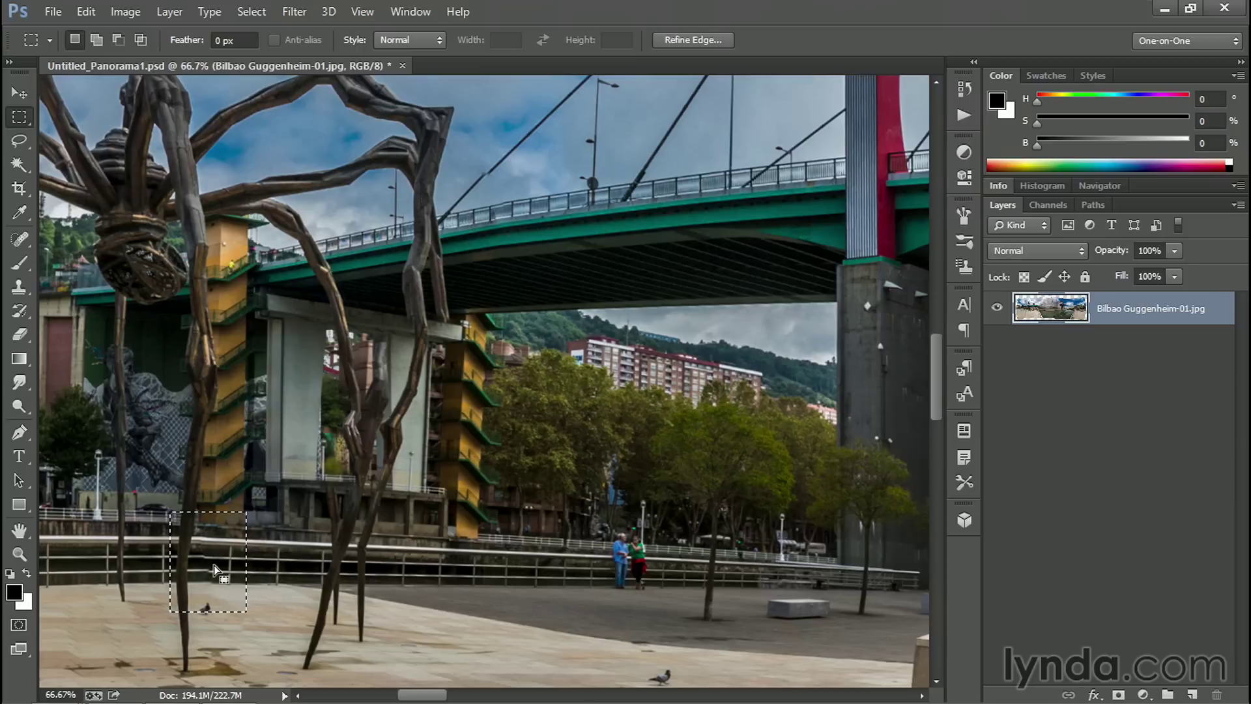
drag(209, 574, 209, 582)
key(ctrl+d)
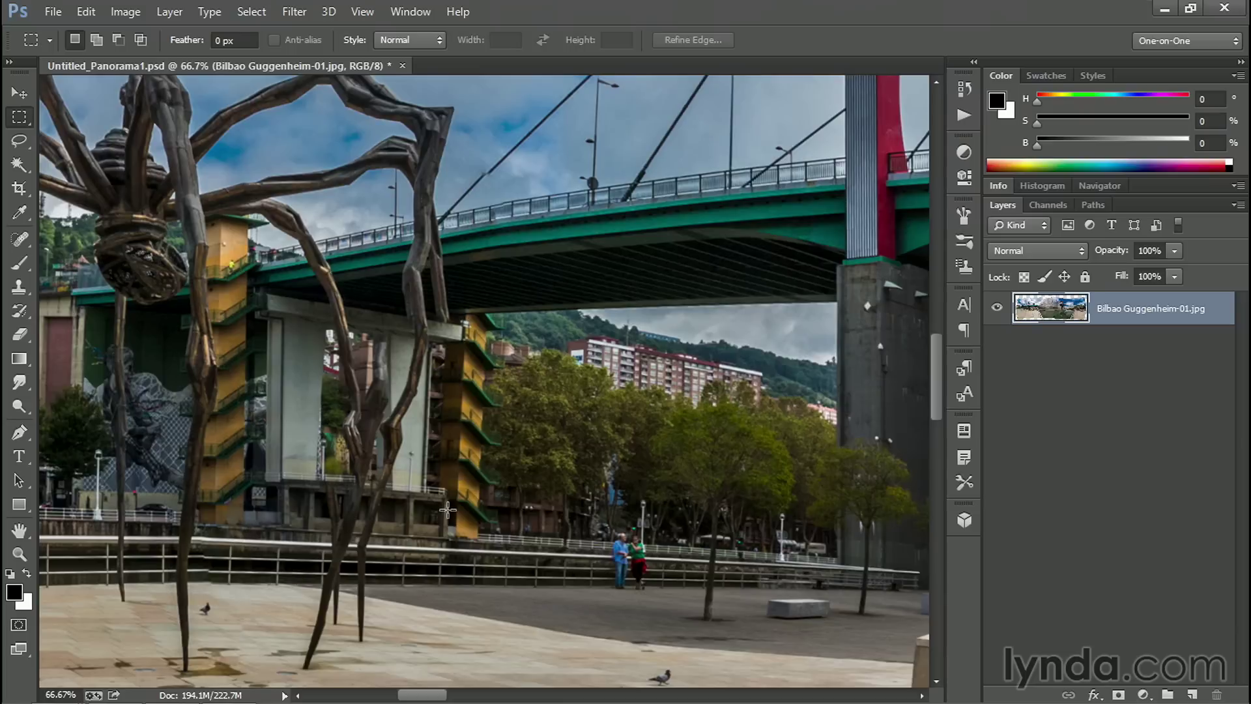
key(ctrl+0)
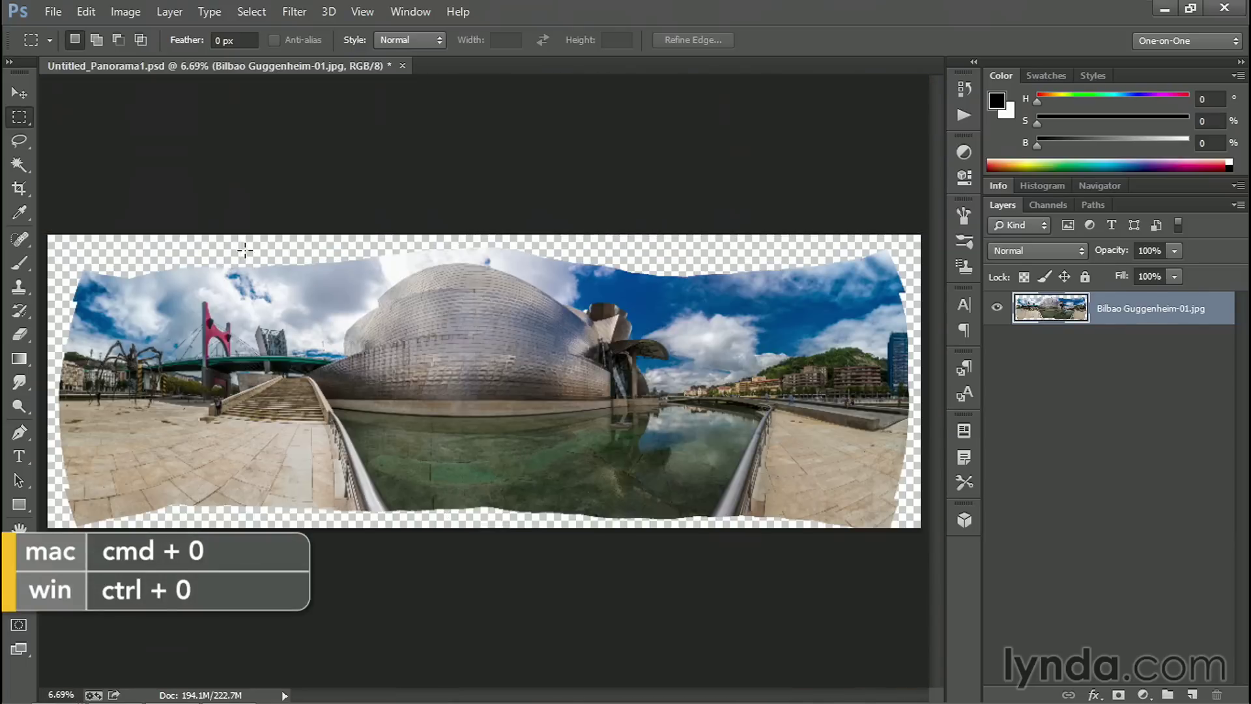
- Frame a crop with the left, right and bottom edges pulled inside the ragged border
click(20, 194)
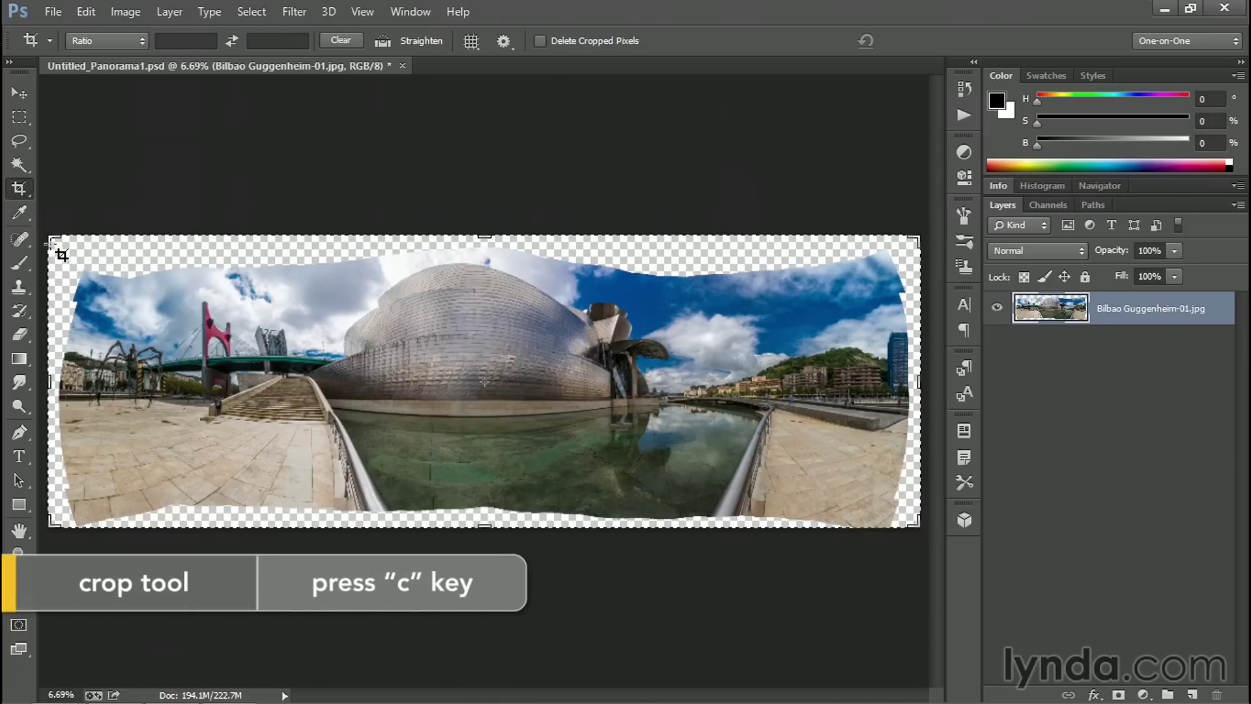
drag(53, 241, 73, 244)
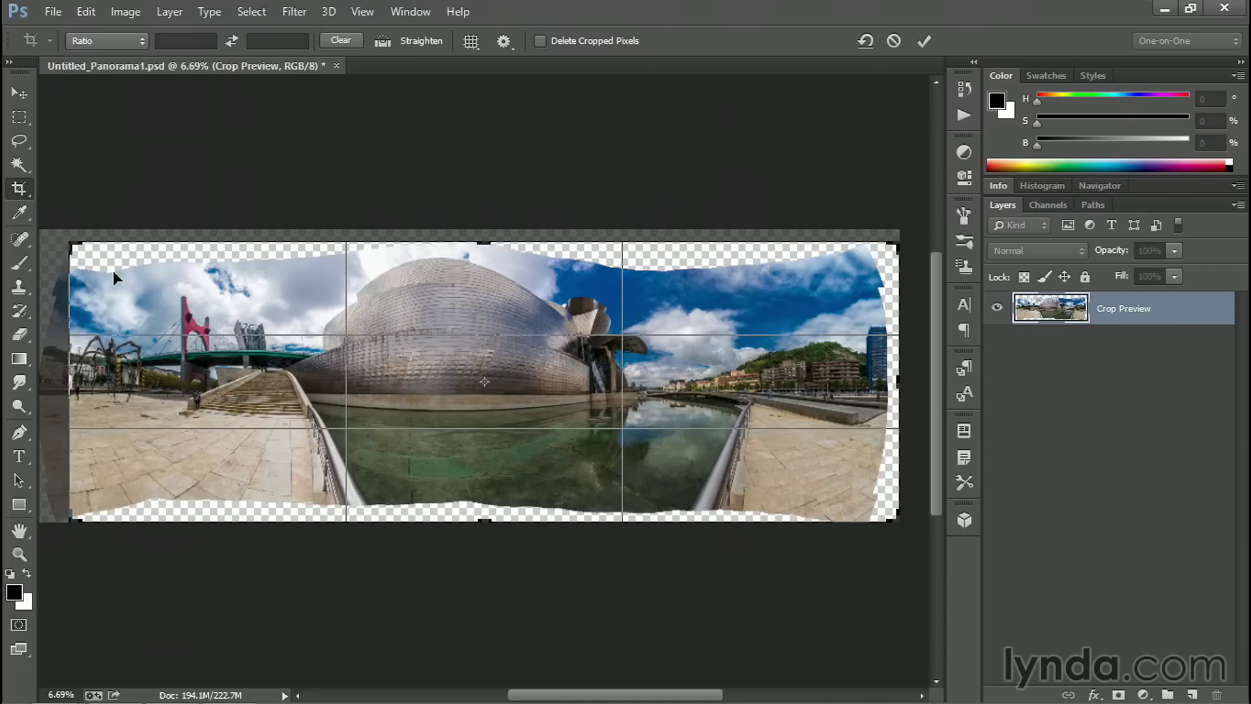
drag(897, 519, 881, 509)
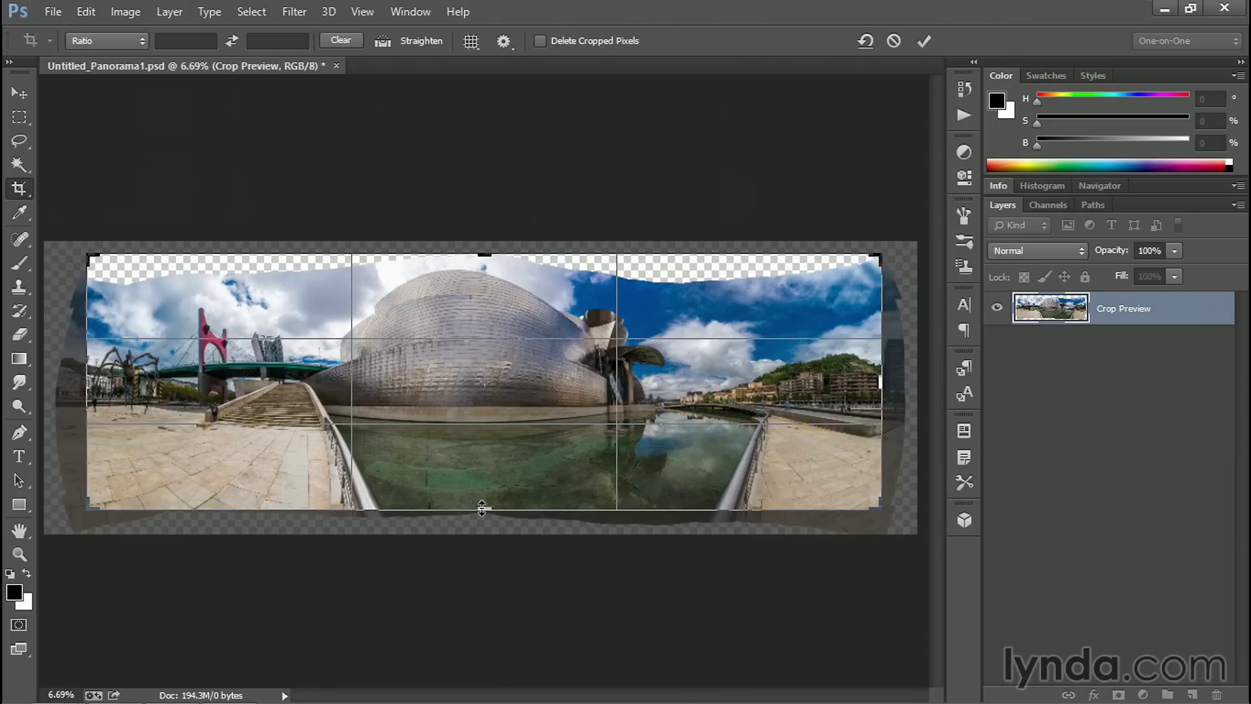
drag(482, 508, 481, 505)
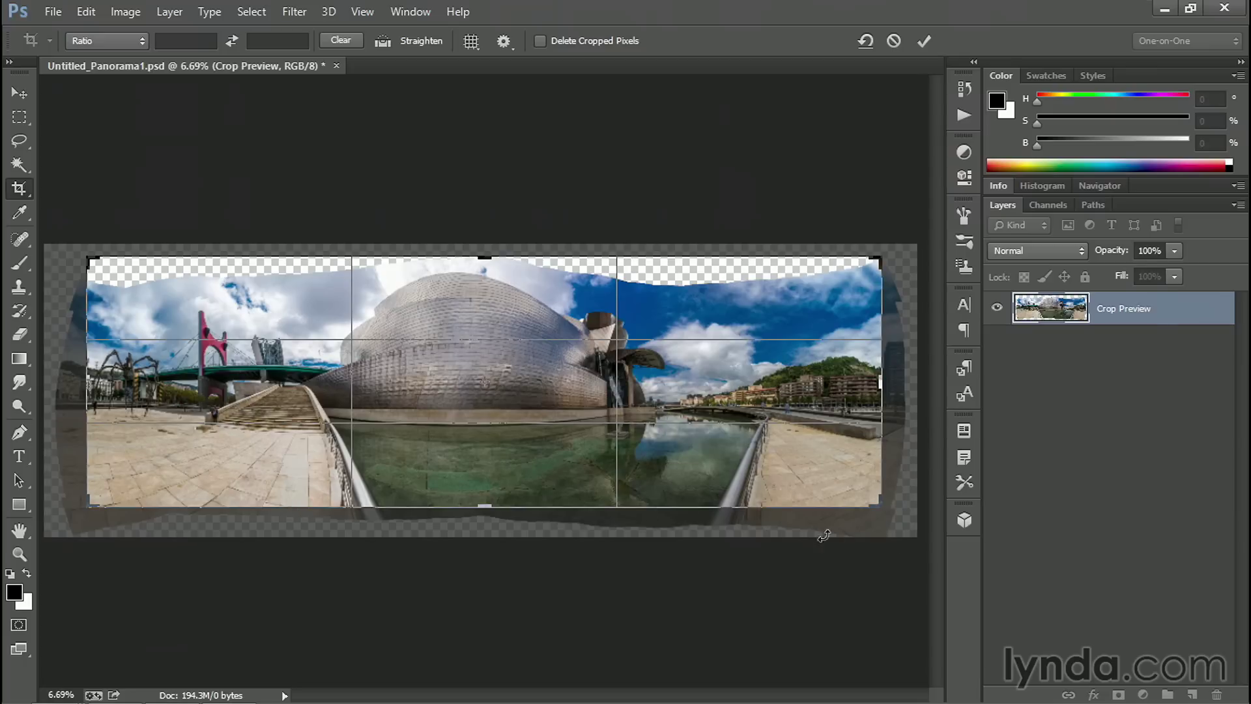
drag(485, 257, 486, 257)
drag(85, 379, 130, 381)
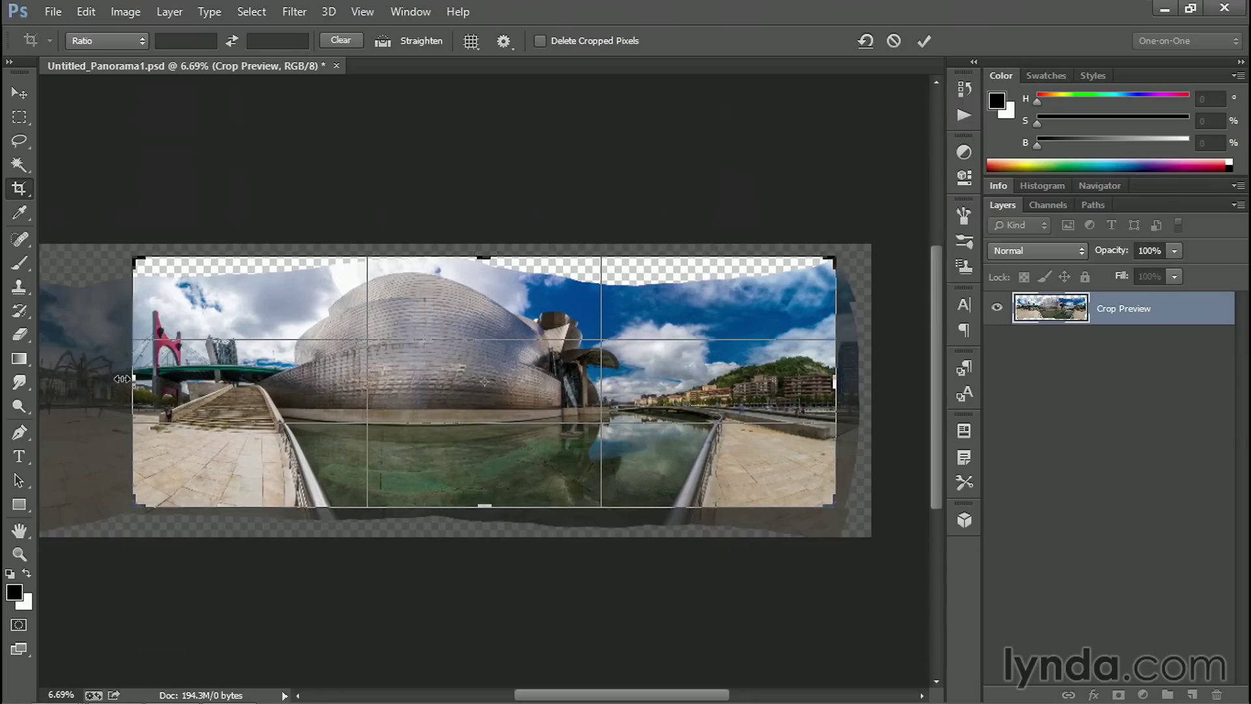
- Fine-tune the crop's right edge up close, then zoom out and commit the crop
ctrl+click(840, 385)
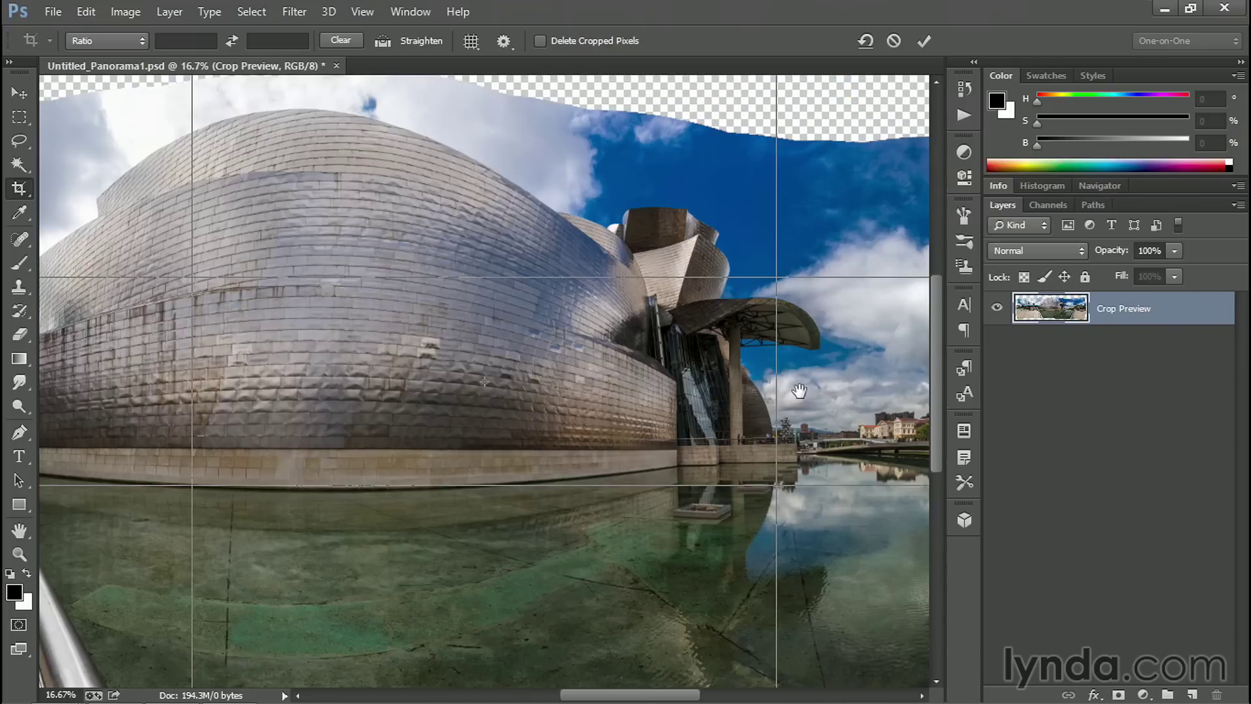
drag(841, 392, 224, 341)
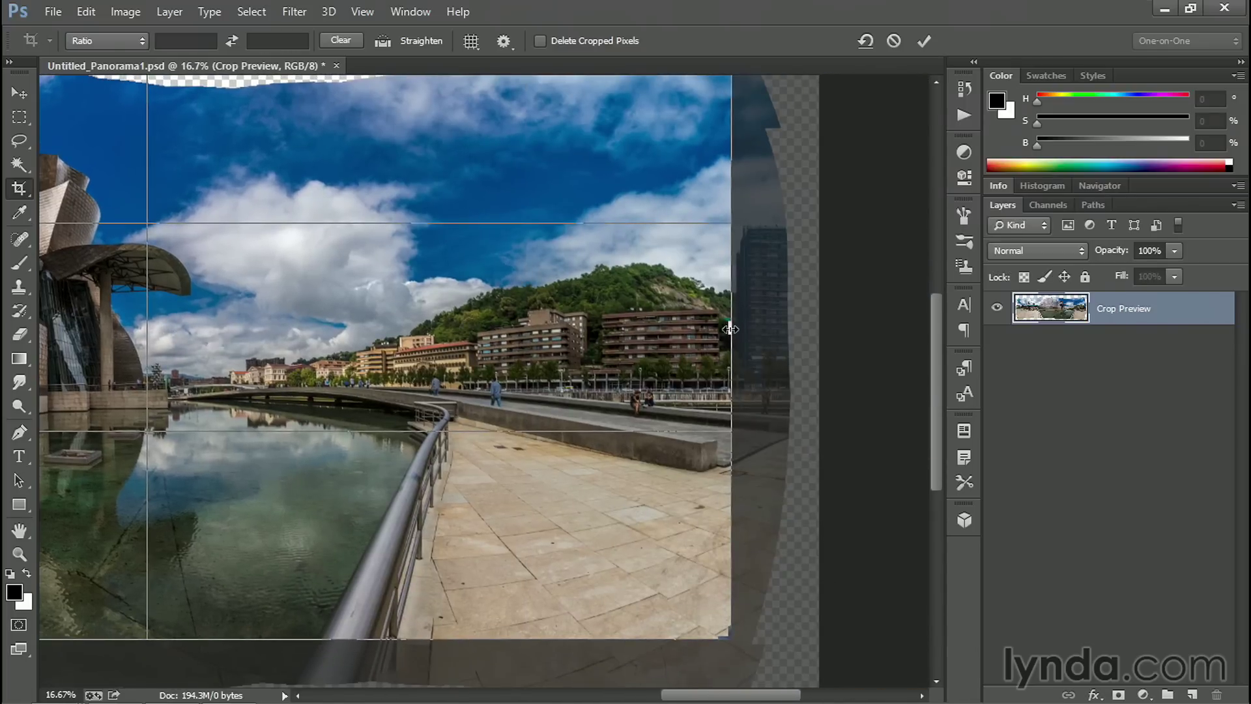
mouse_move(731, 328)
mouse_down()
mouse_move(747, 326)
mouse_move(733, 327)
mouse_up()
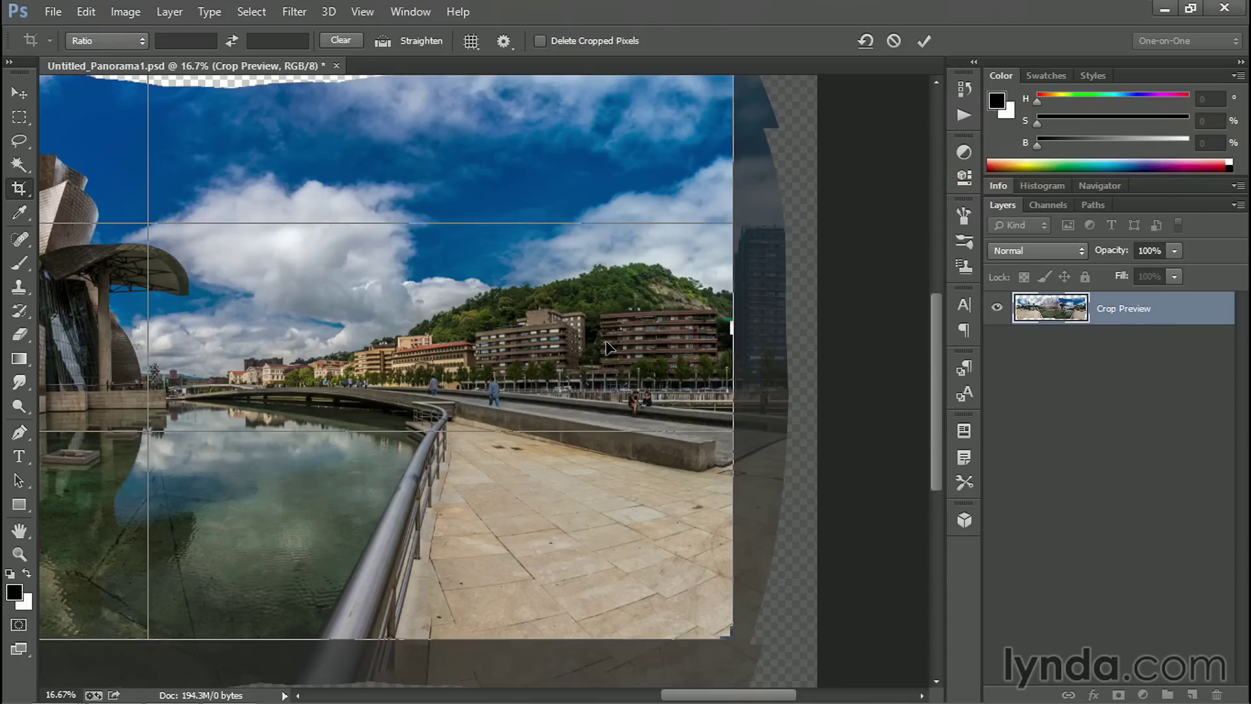
click(539, 42)
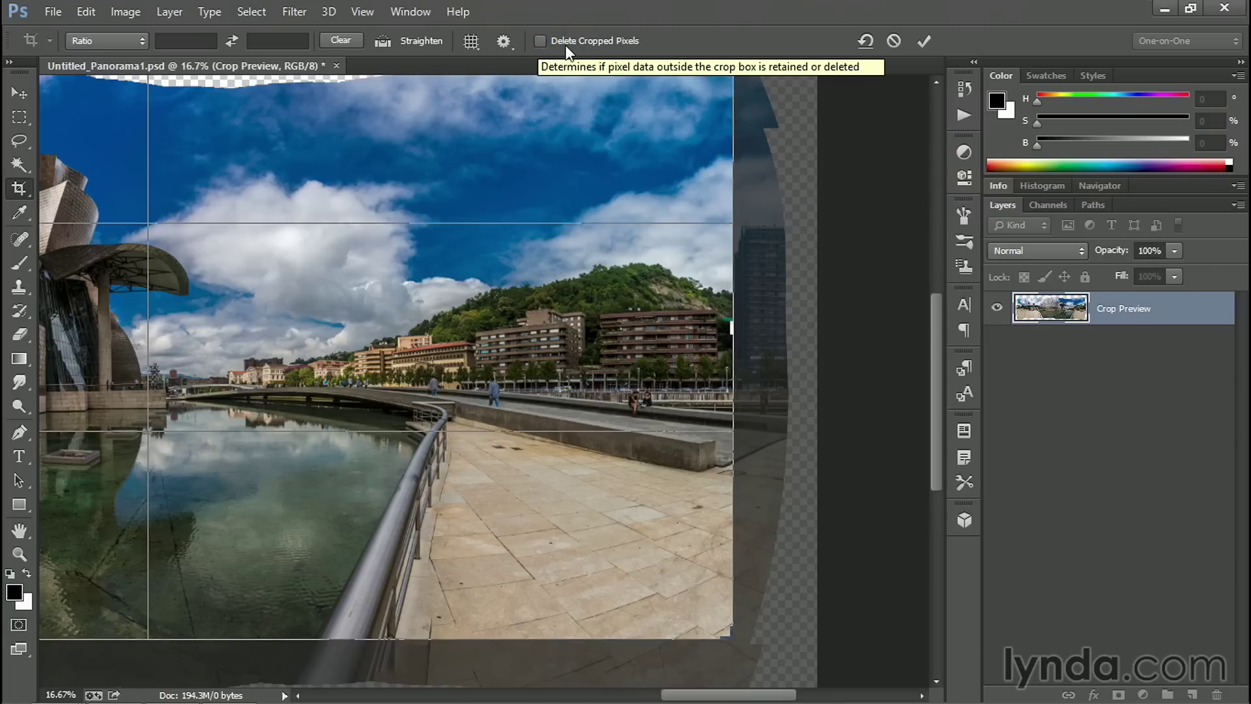
key(ctrl+minus)
key(ctrl+minus)
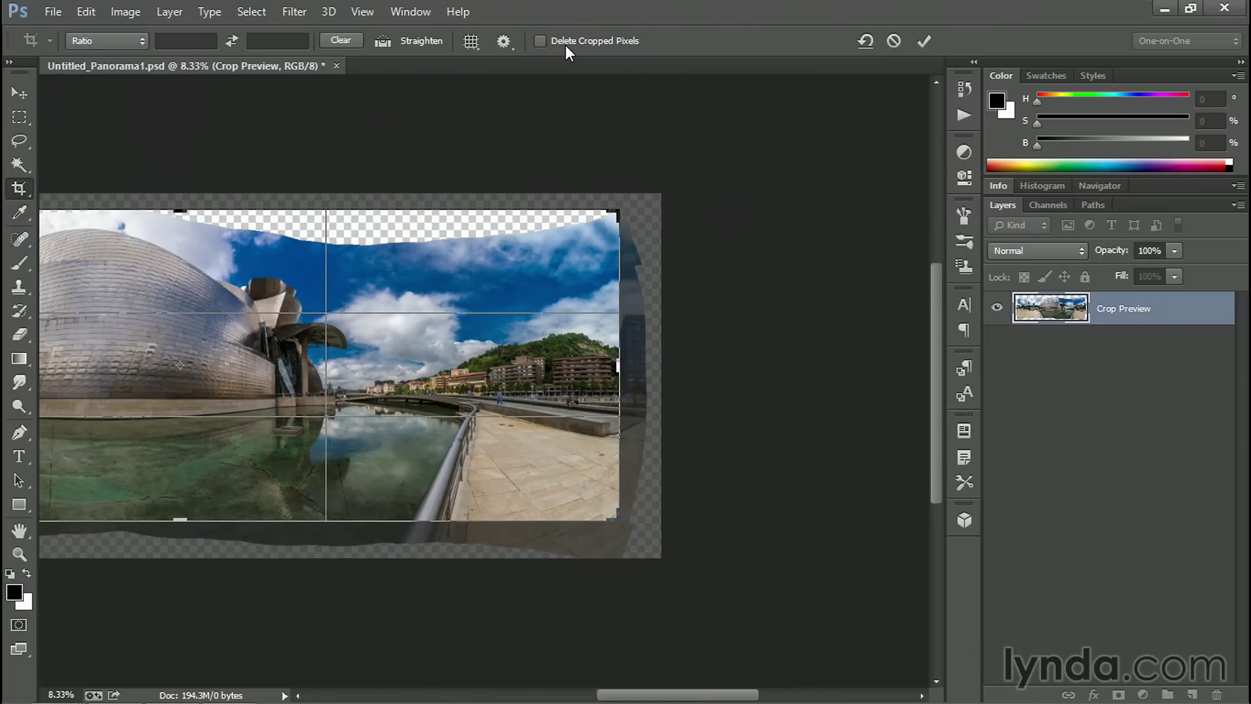
drag(189, 345, 419, 338)
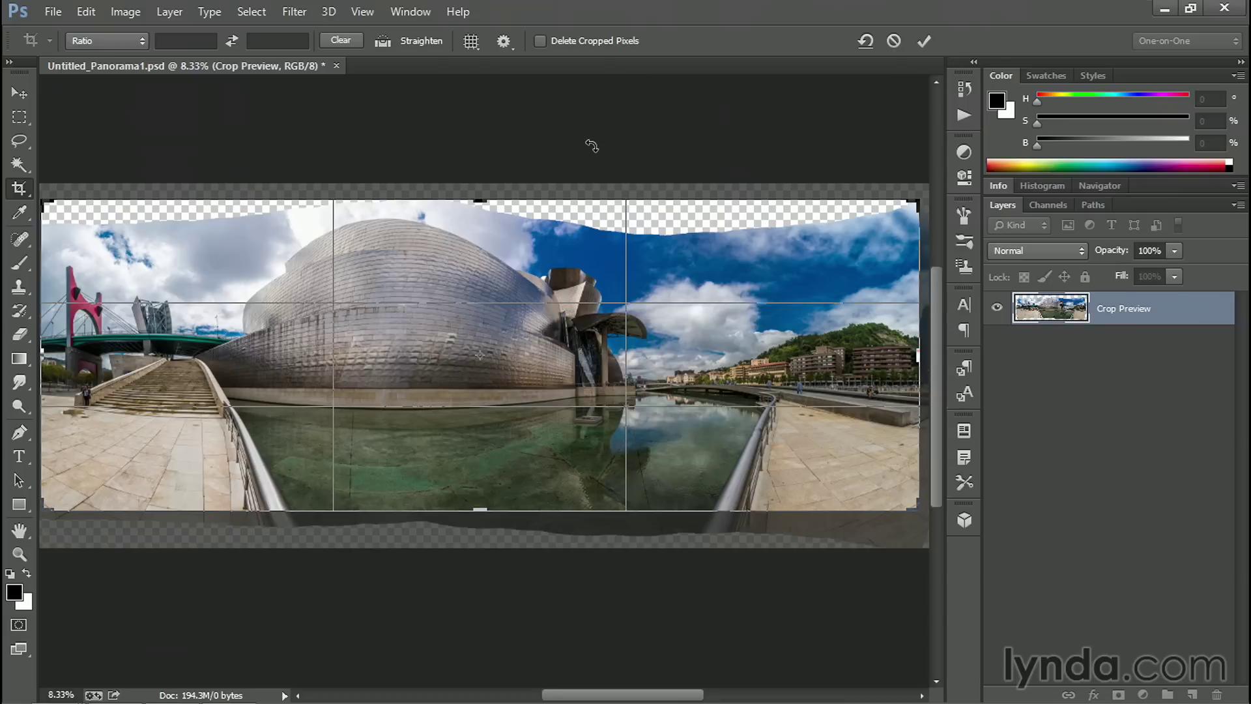
key(Return)
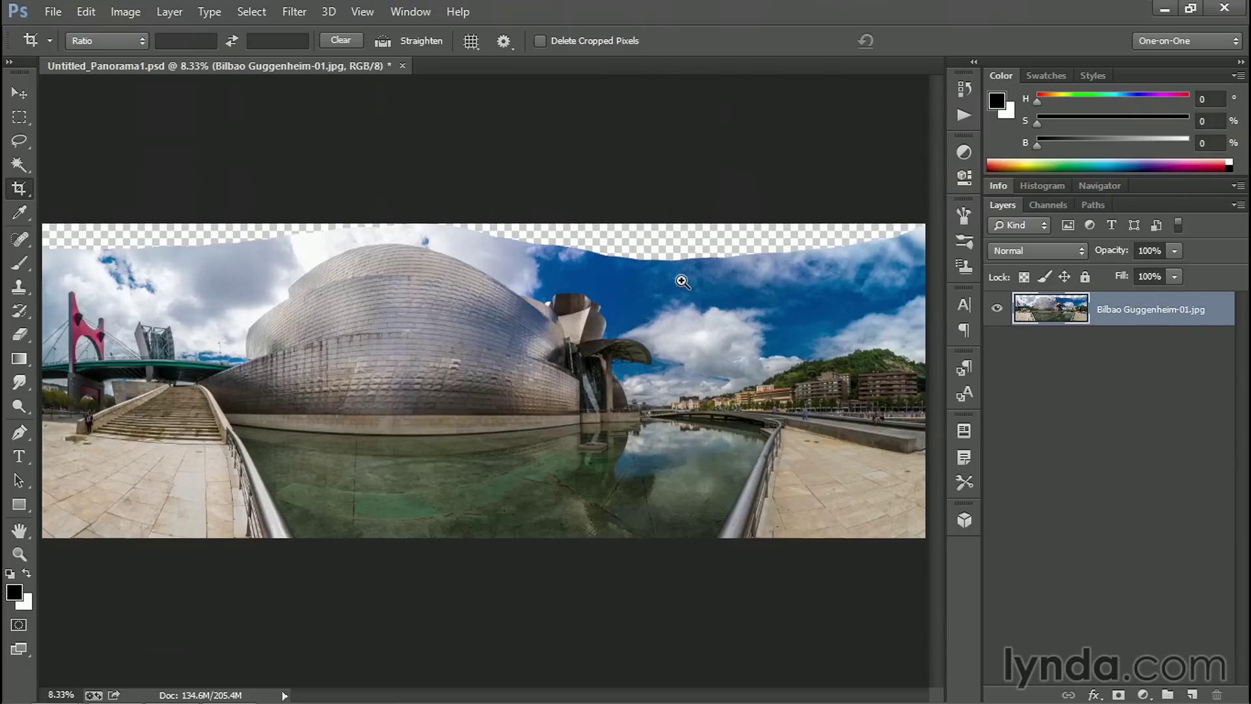
- Outline the wavy transparent strip along the panorama's top edge with a polygonal lasso selection
scroll(682, 280, up, 1)
drag(679, 279, 533, 265)
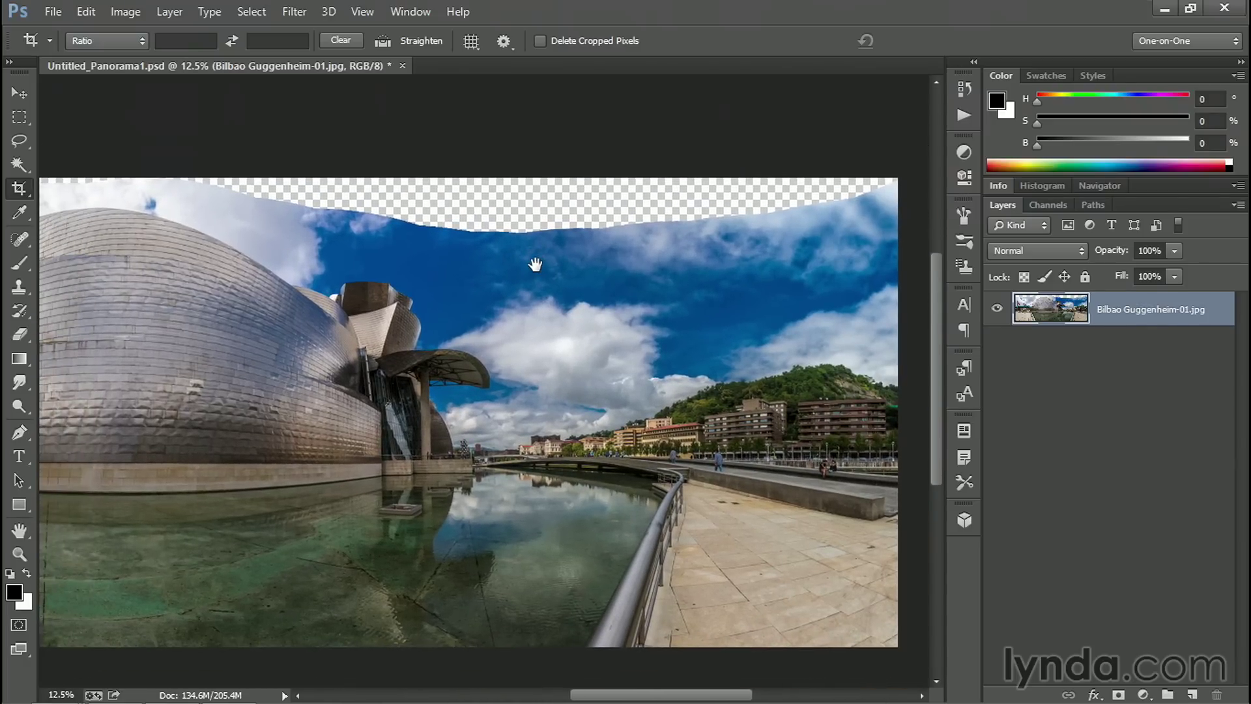
click(18, 146)
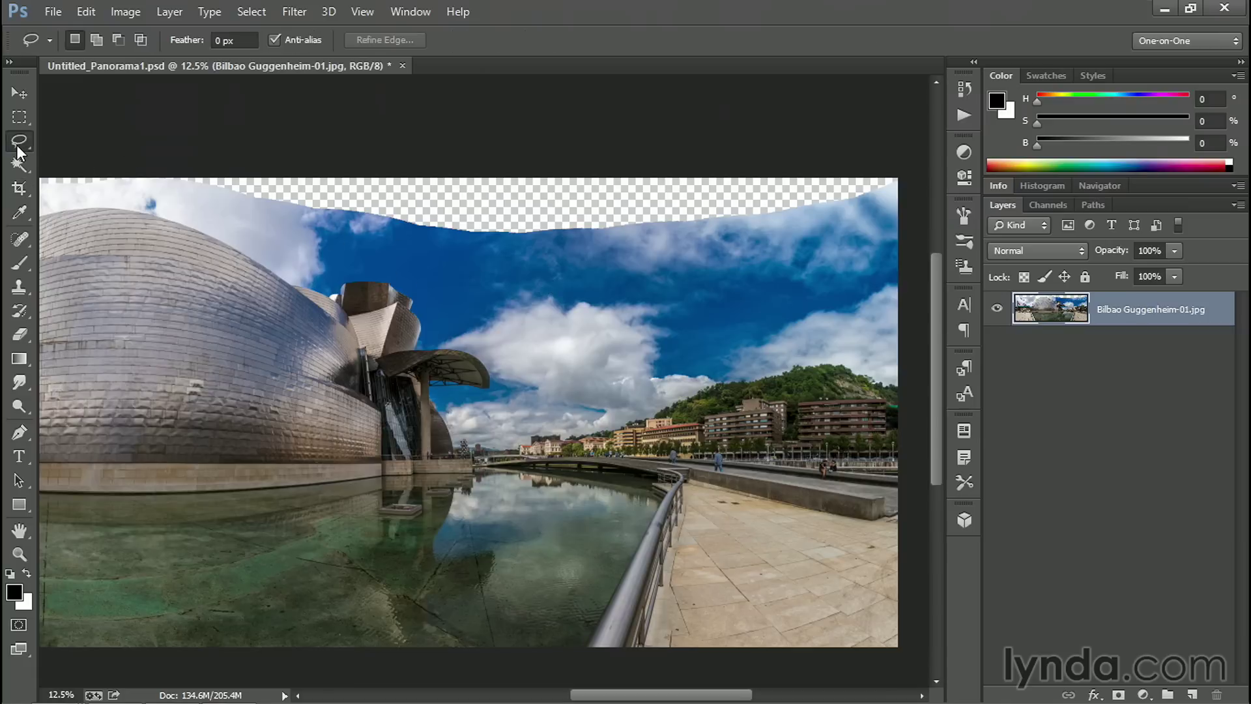
alt+click(148, 173)
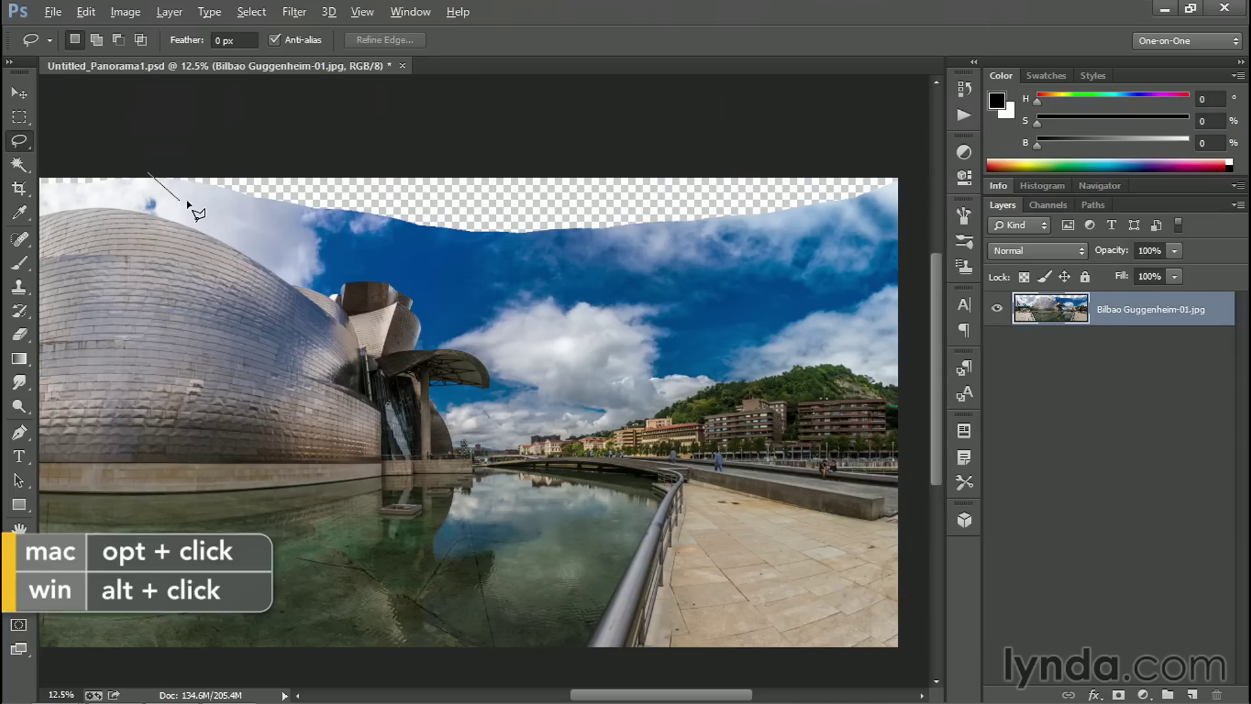
mouse_move(189, 195)
mouse_down()
mouse_move(424, 244)
mouse_move(618, 253)
mouse_move(595, 249)
mouse_move(837, 220)
mouse_move(908, 198)
mouse_move(918, 173)
mouse_move(915, 158)
mouse_move(378, 150)
mouse_move(164, 169)
mouse_up()
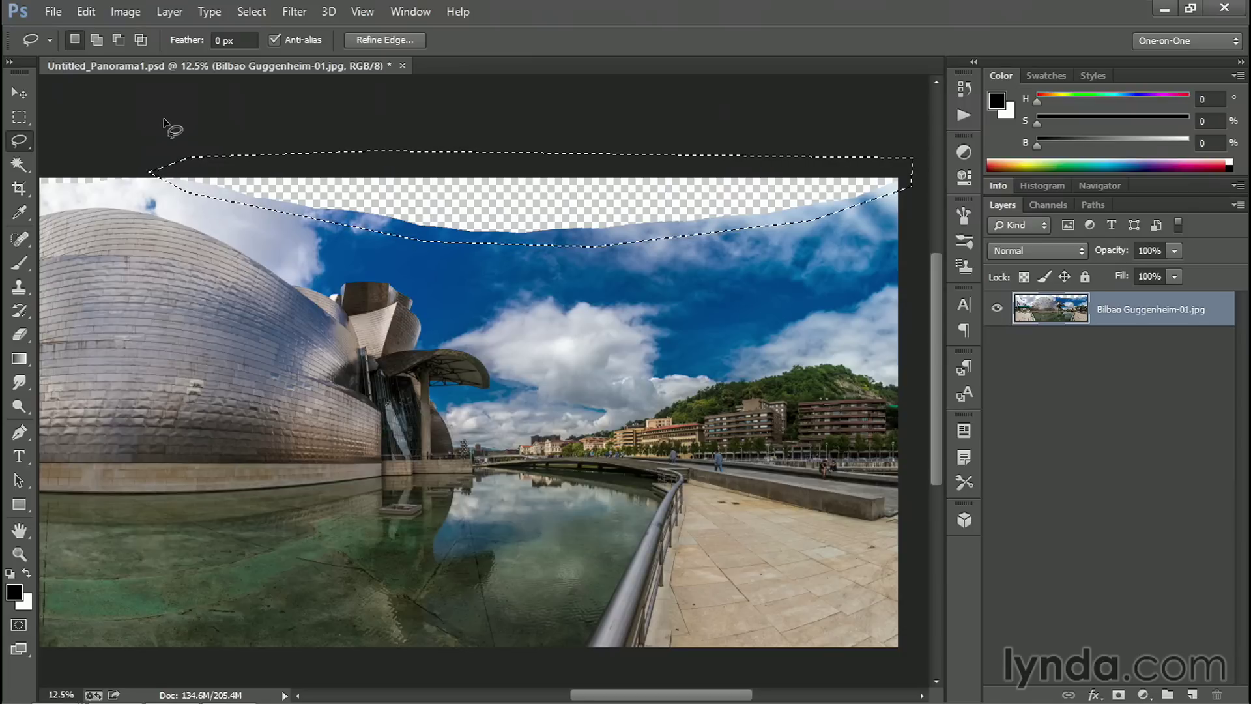
- Fill the selected top strip using Content-Aware, Normal mode, 100% opacity
click(86, 12)
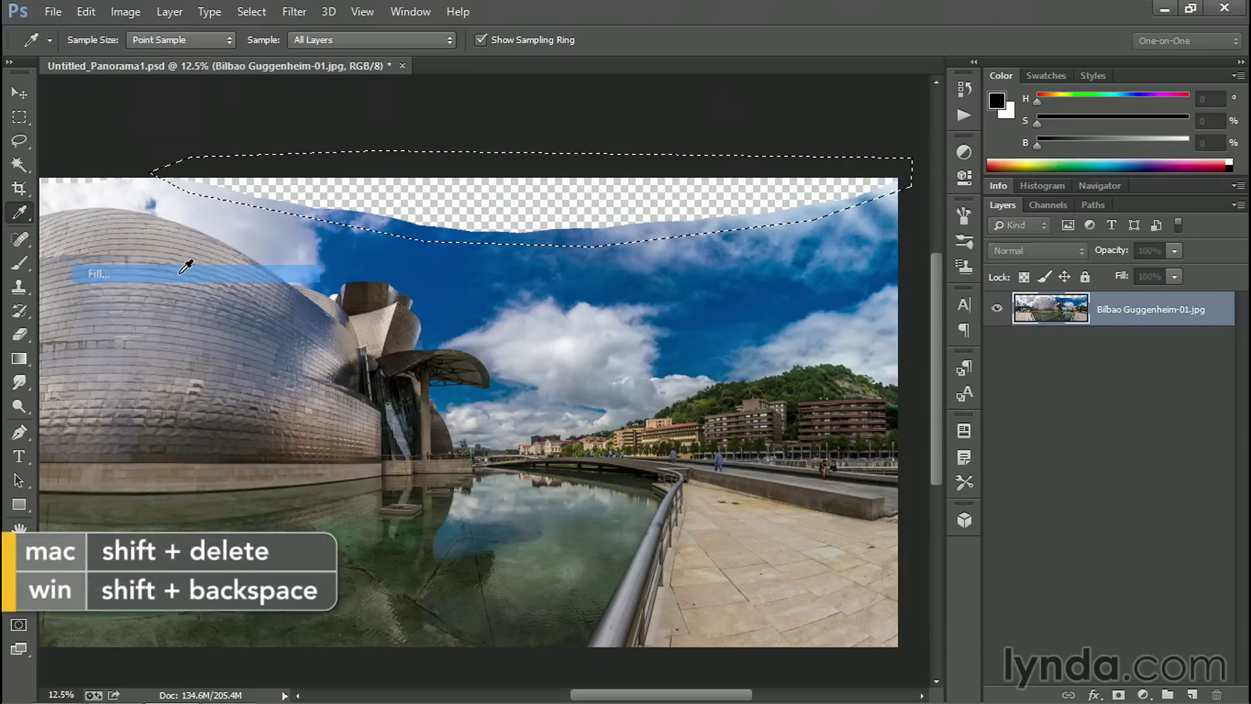
key(shift+BackSpace)
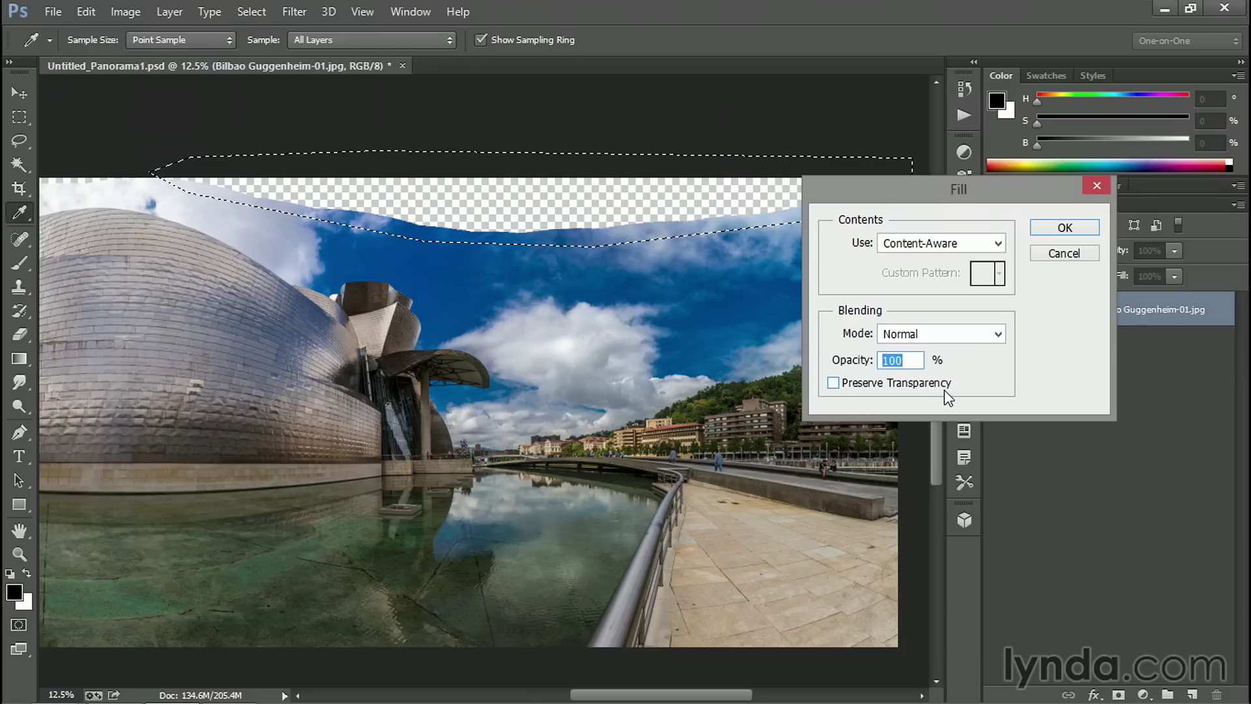
click(1044, 228)
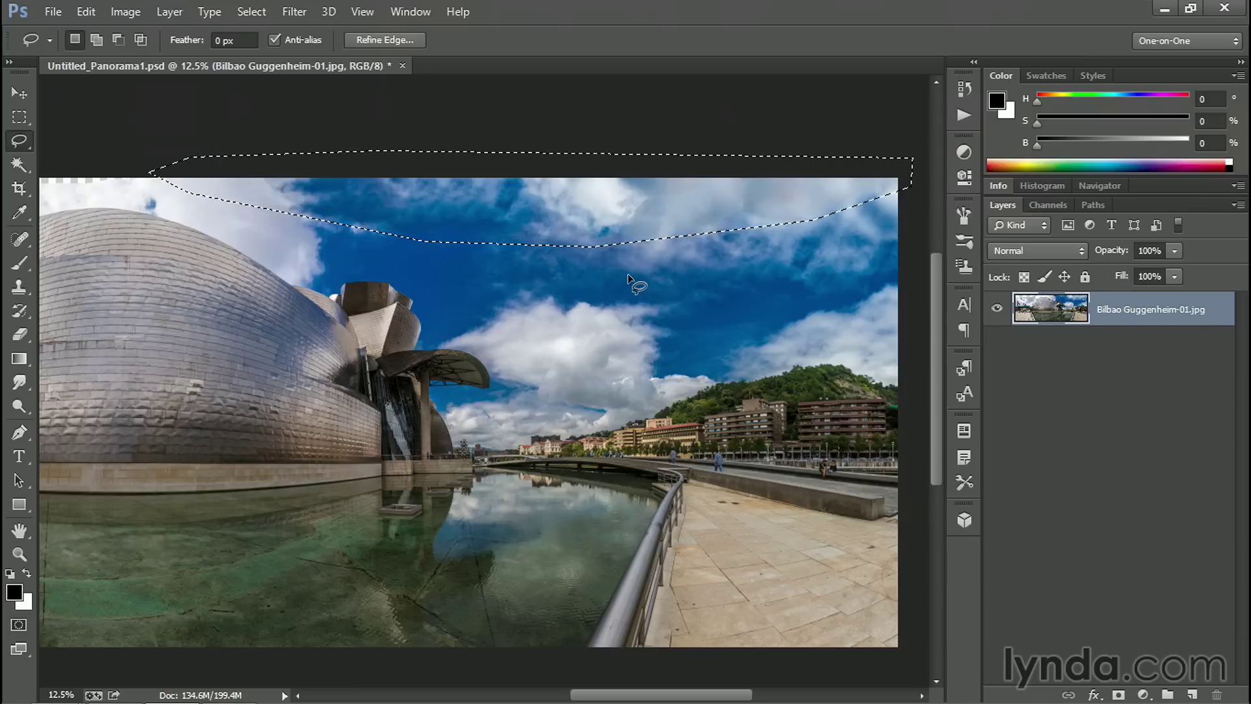
- Lasso the remaining transparent top-left patch and Content-Aware fill it with cloudy sky
key(ctrl+d)
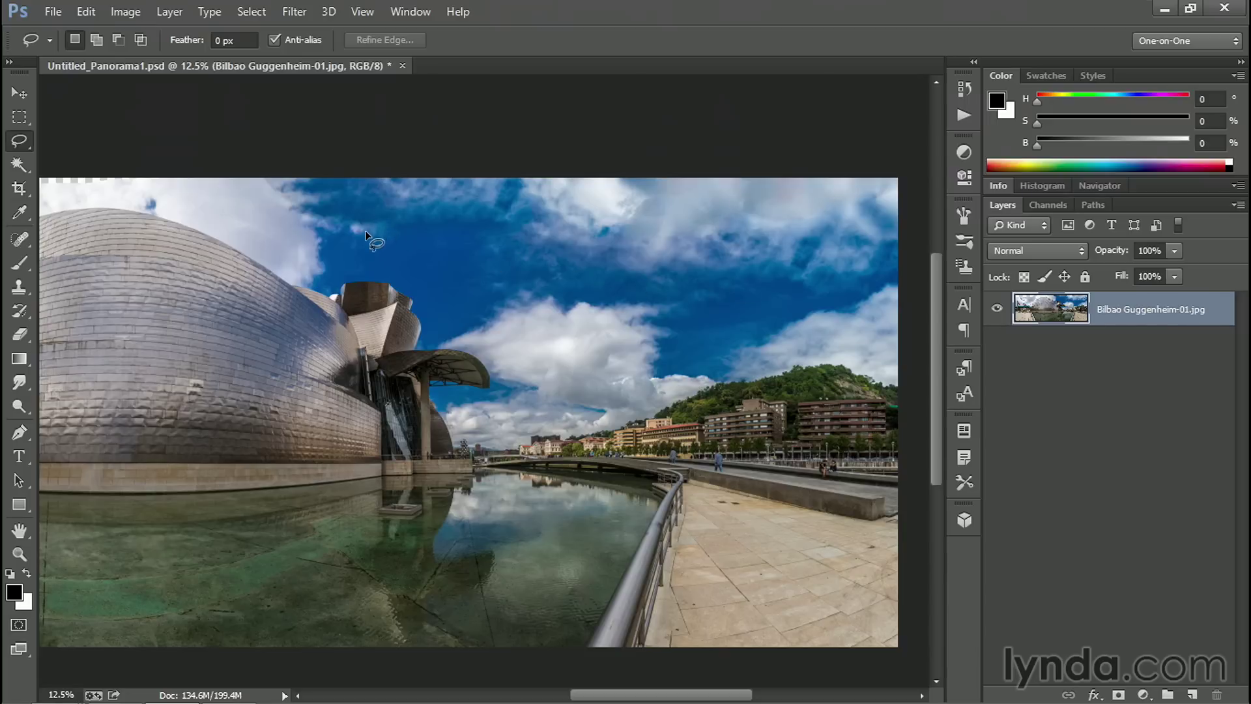
drag(173, 215, 625, 271)
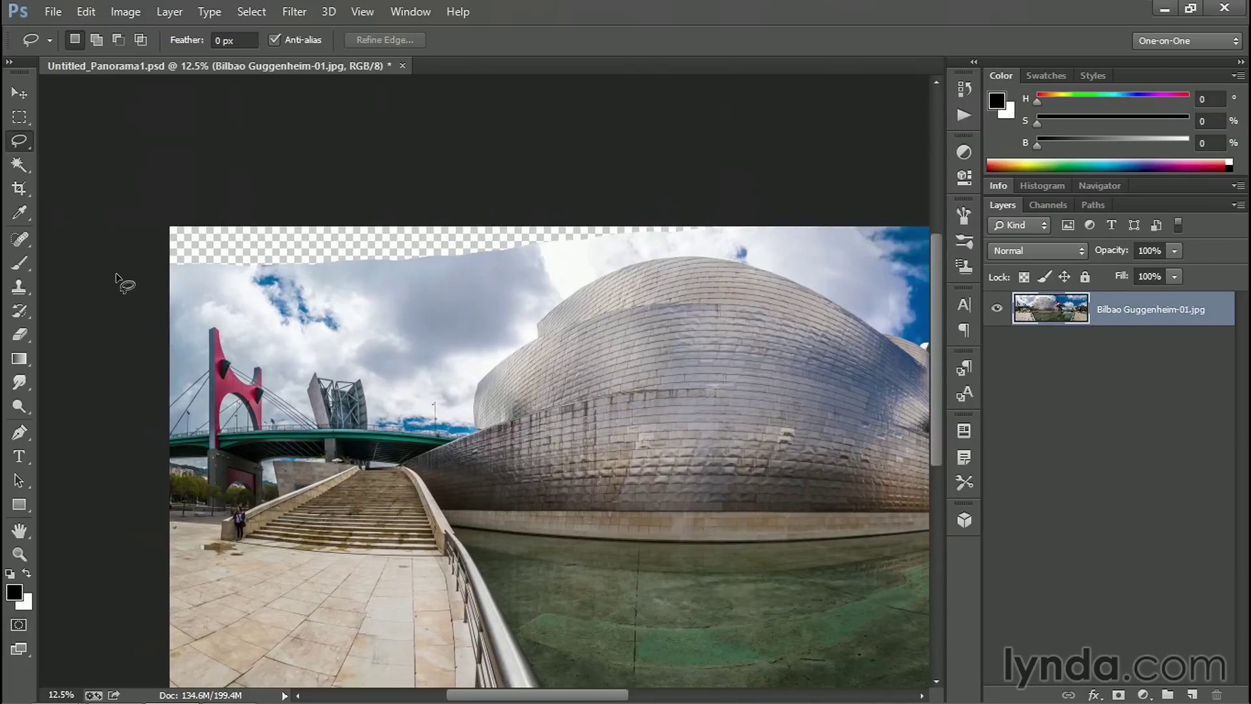
key(alt)
key(alt)
alt+click(116, 275)
alt+click(186, 282)
alt+click(407, 280)
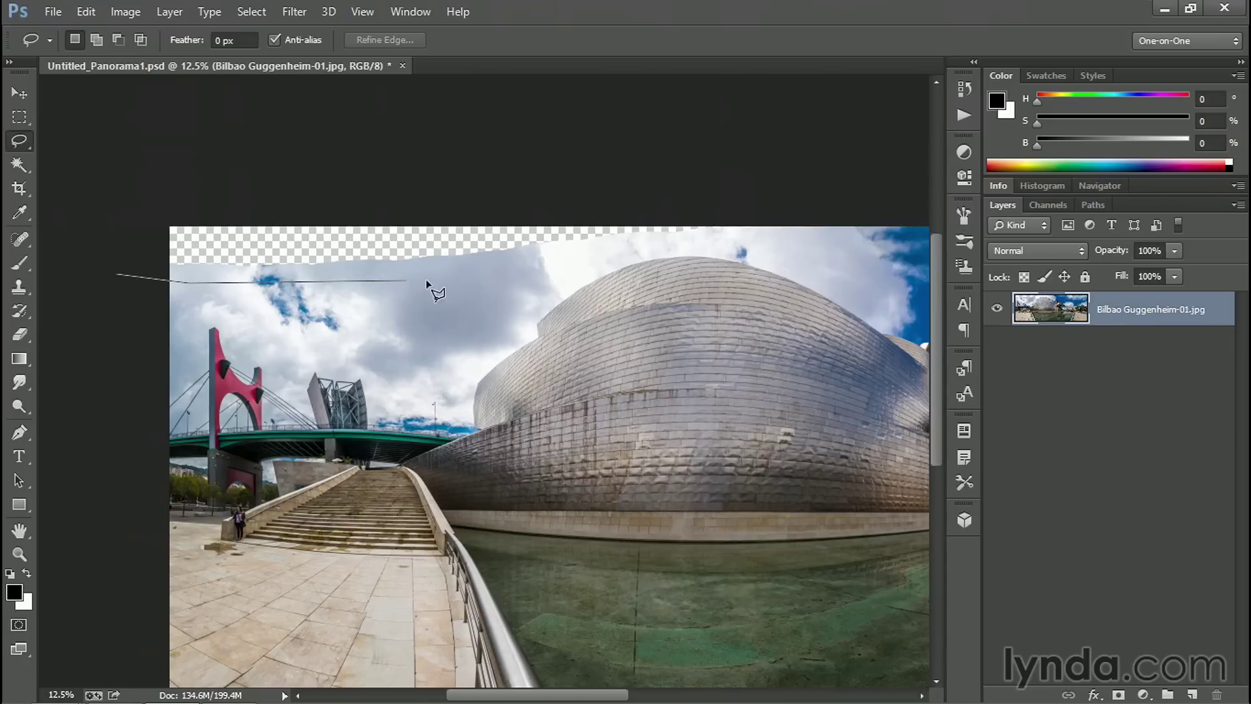
alt+click(782, 230)
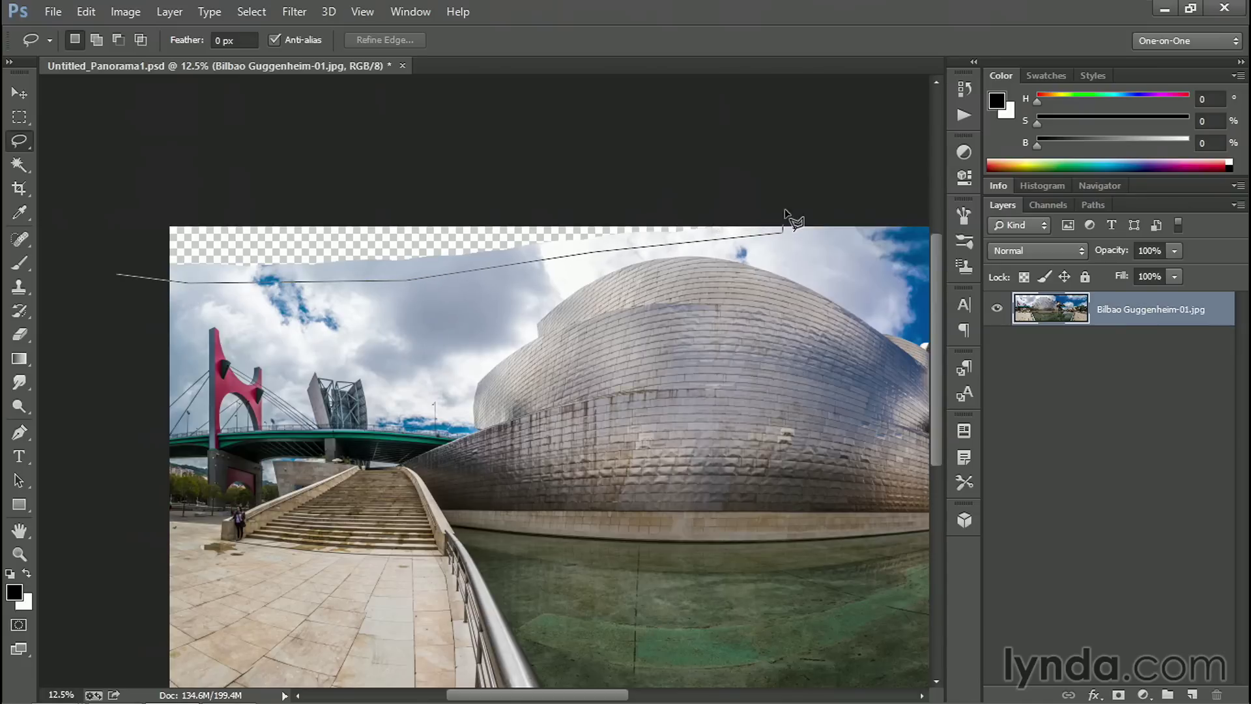
alt+click(785, 182)
alt+click(148, 177)
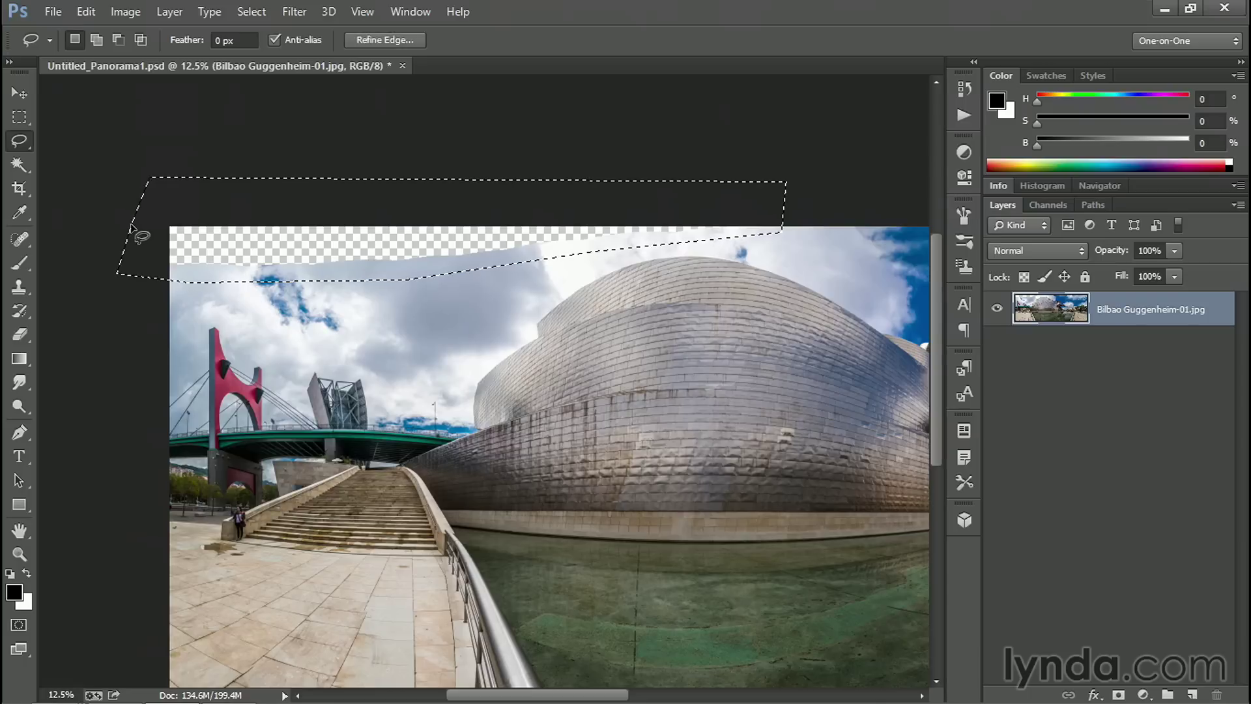
key(shift+BackSpace)
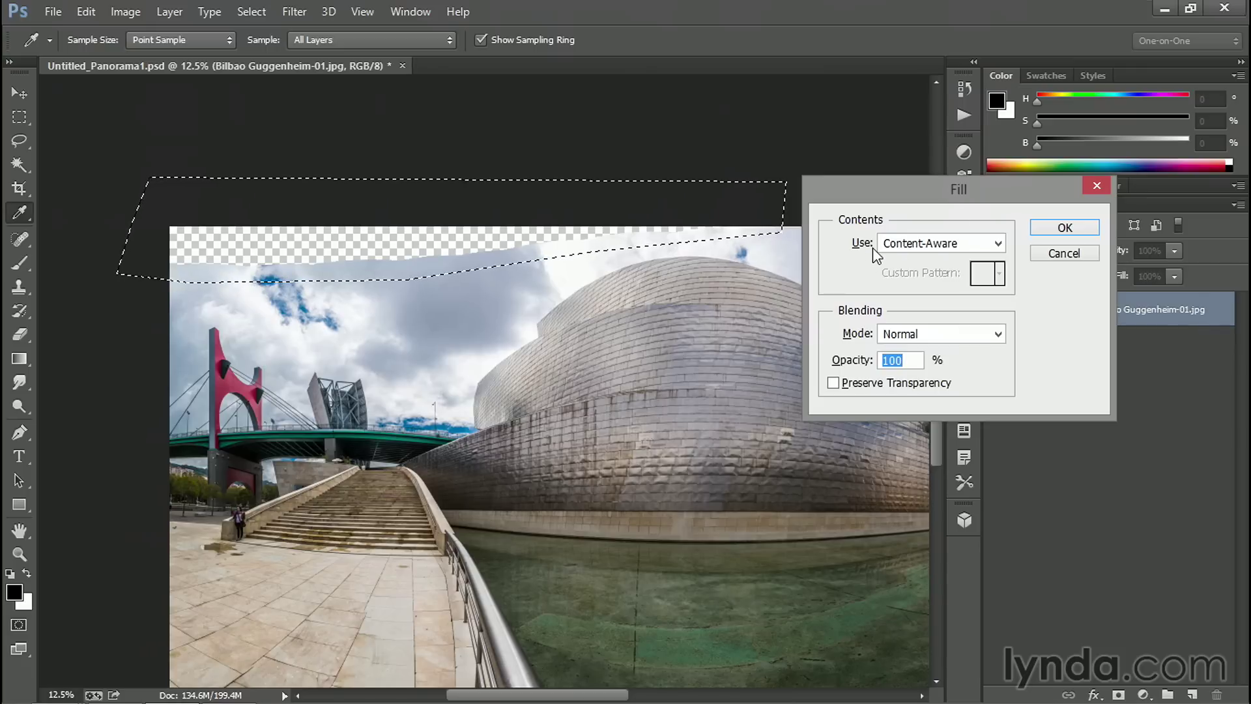
click(1045, 233)
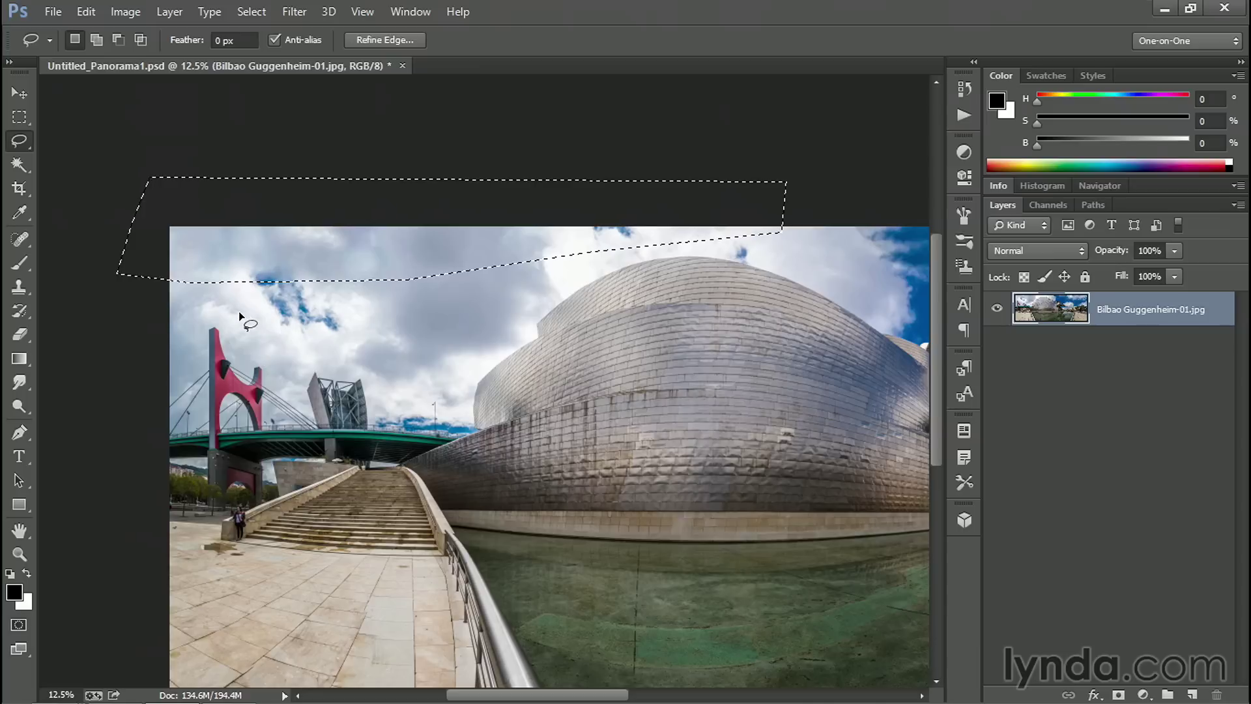
- Deselect, zoom to 25% and pan across the sky and Guggenheim facade checking for flaws
key(ctrl+d)
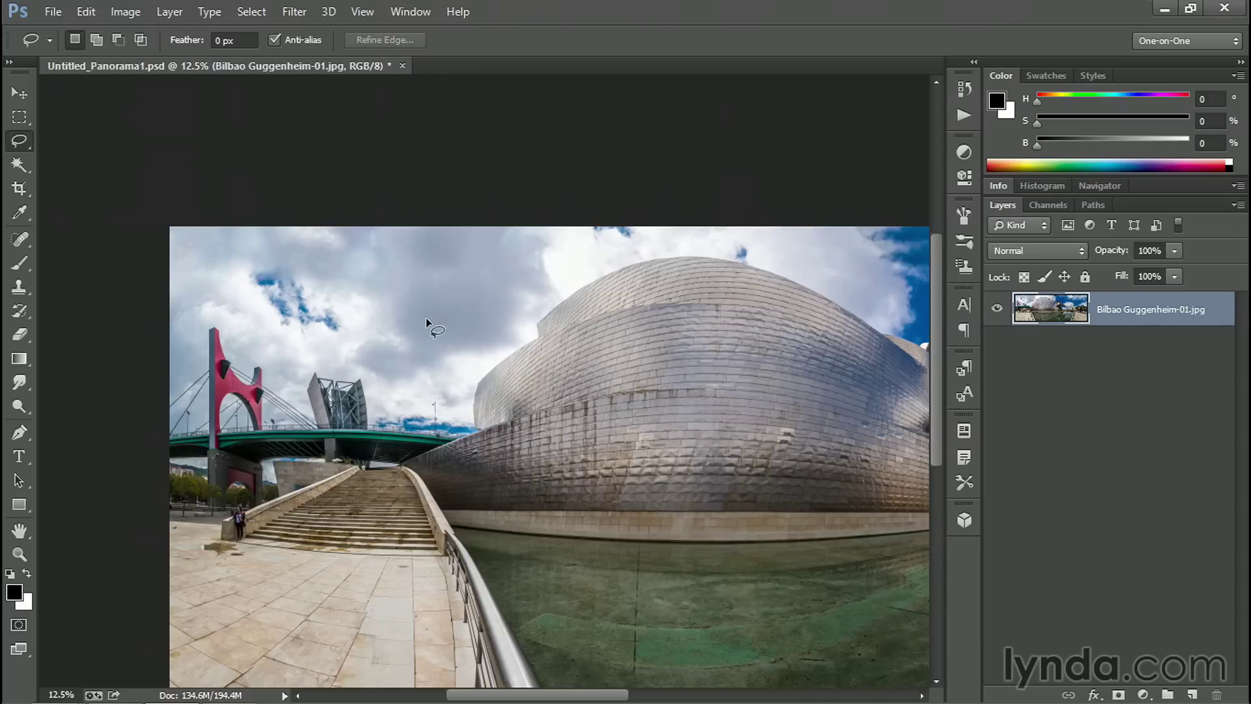
ctrl+click(391, 273)
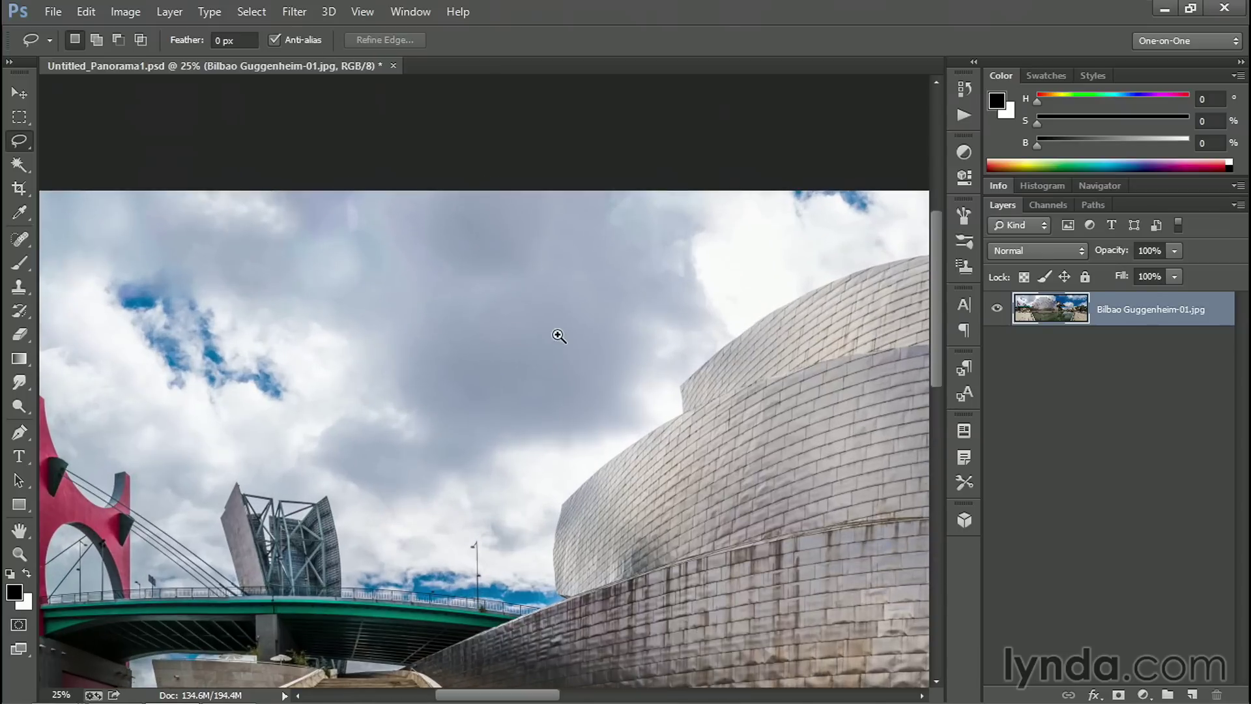
drag(832, 315, 296, 331)
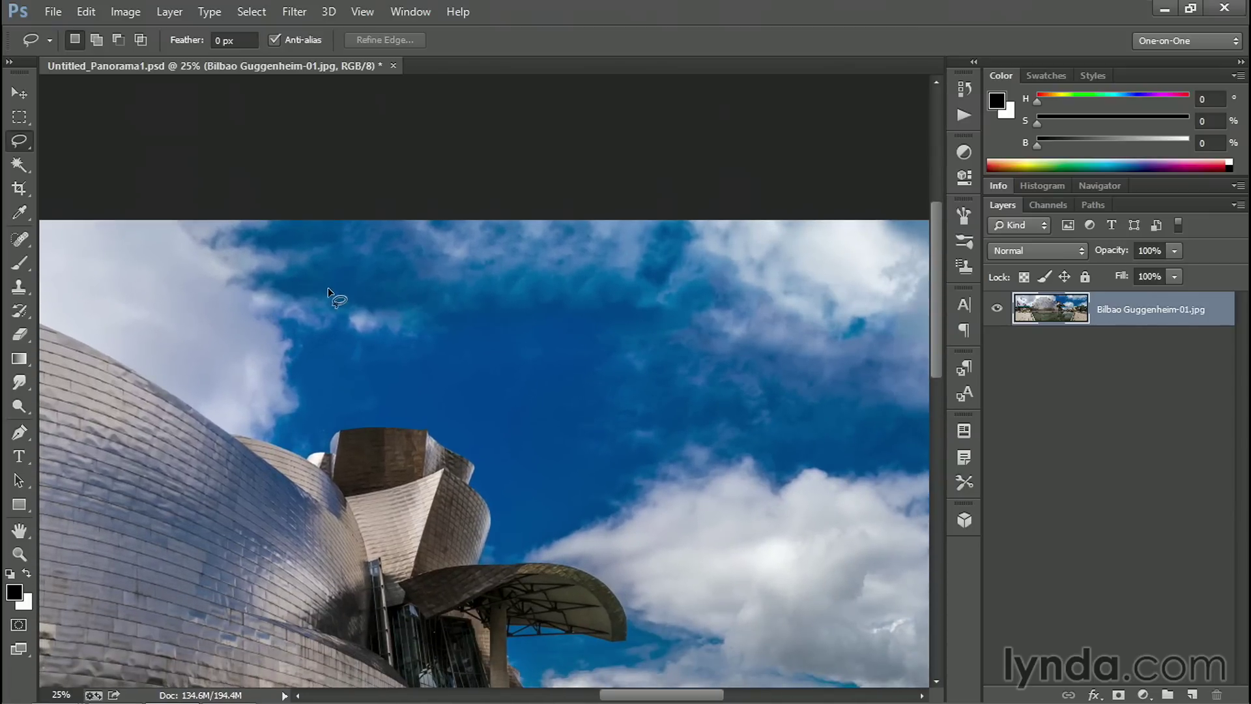
drag(781, 300, 471, 255)
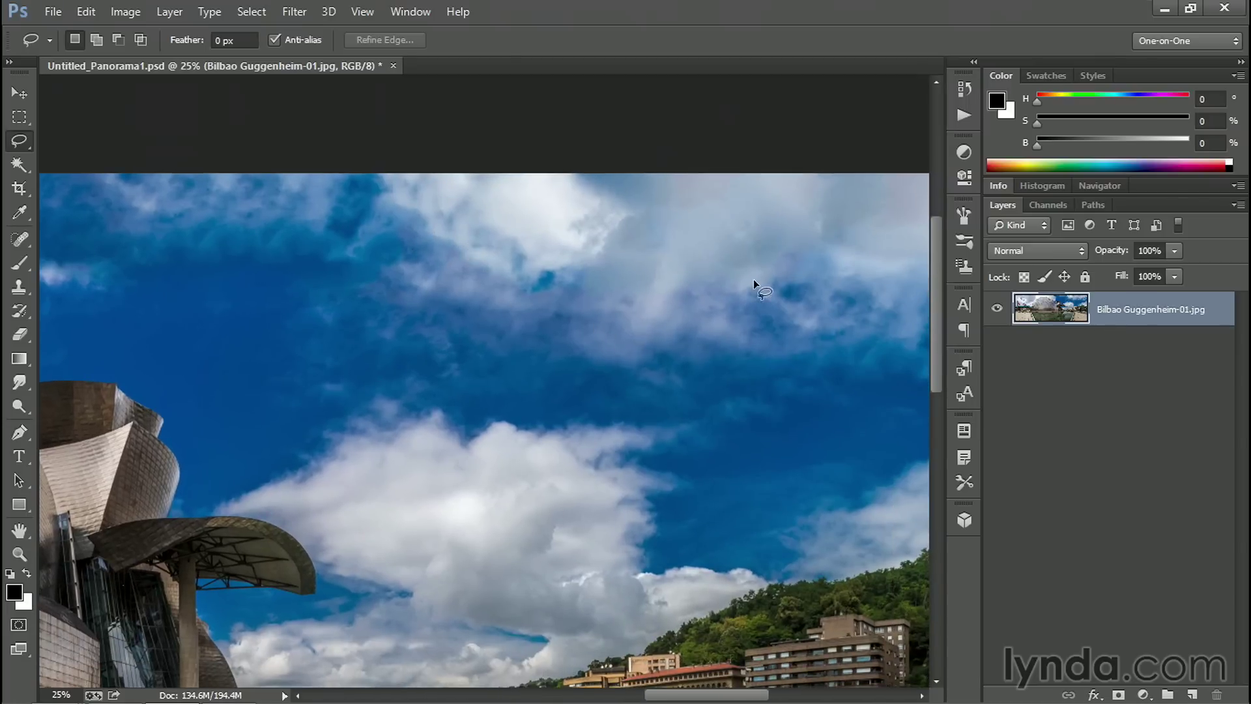
drag(661, 419, 893, 366)
drag(416, 361, 589, 376)
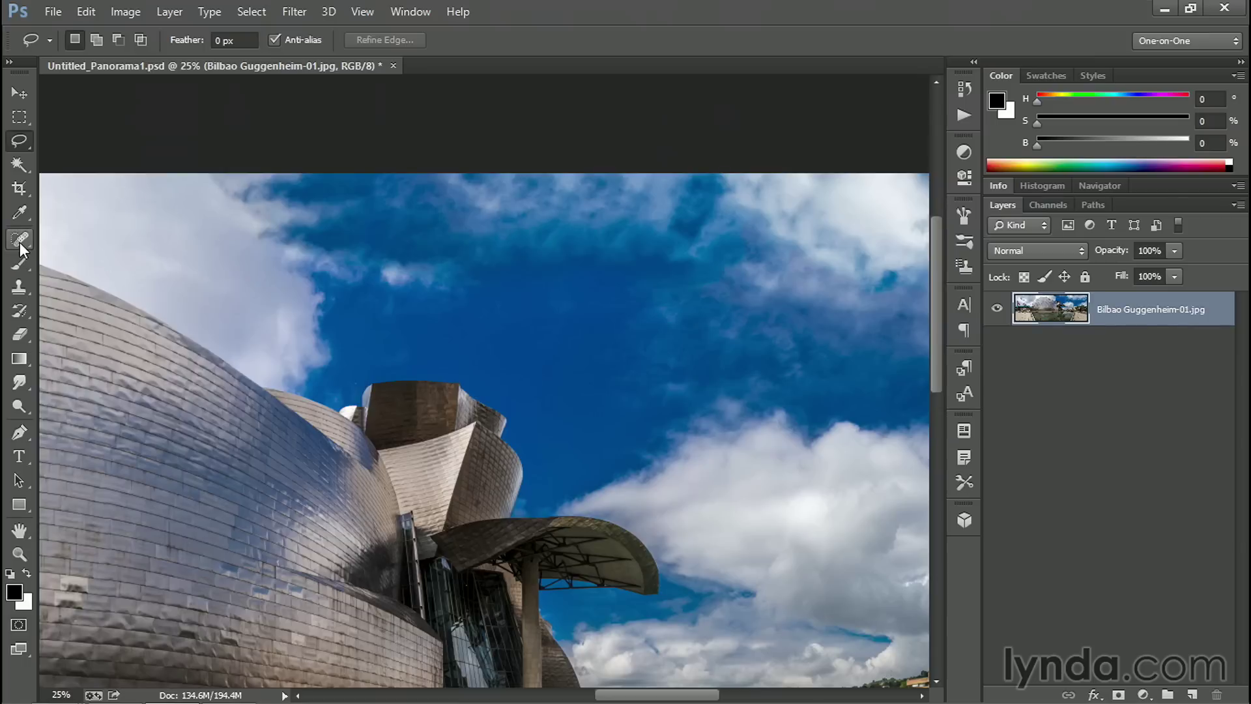
drag(20, 243, 73, 244)
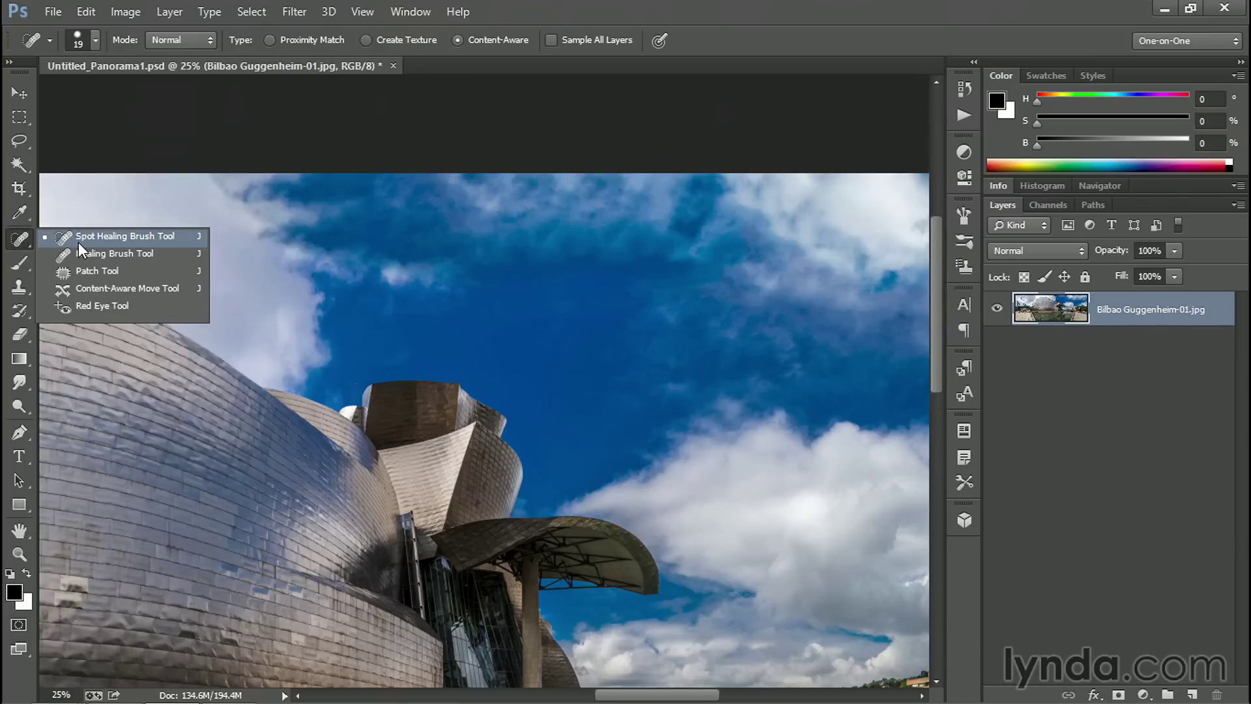
- With the Patch Tool, replace the first blotchy sky patch with lower cloud texture
click(130, 272)
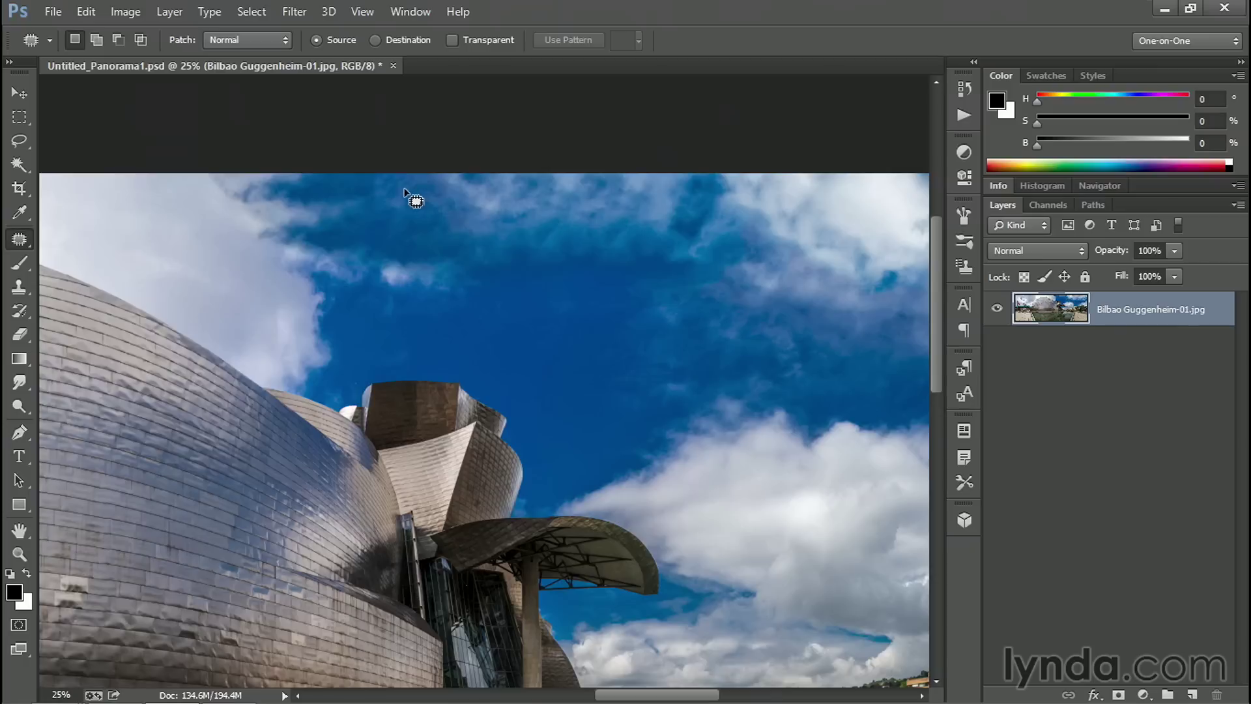
mouse_move(382, 204)
mouse_down()
mouse_move(696, 184)
mouse_move(735, 204)
mouse_move(745, 236)
mouse_move(700, 265)
mouse_move(616, 275)
mouse_move(461, 259)
mouse_move(391, 211)
mouse_up()
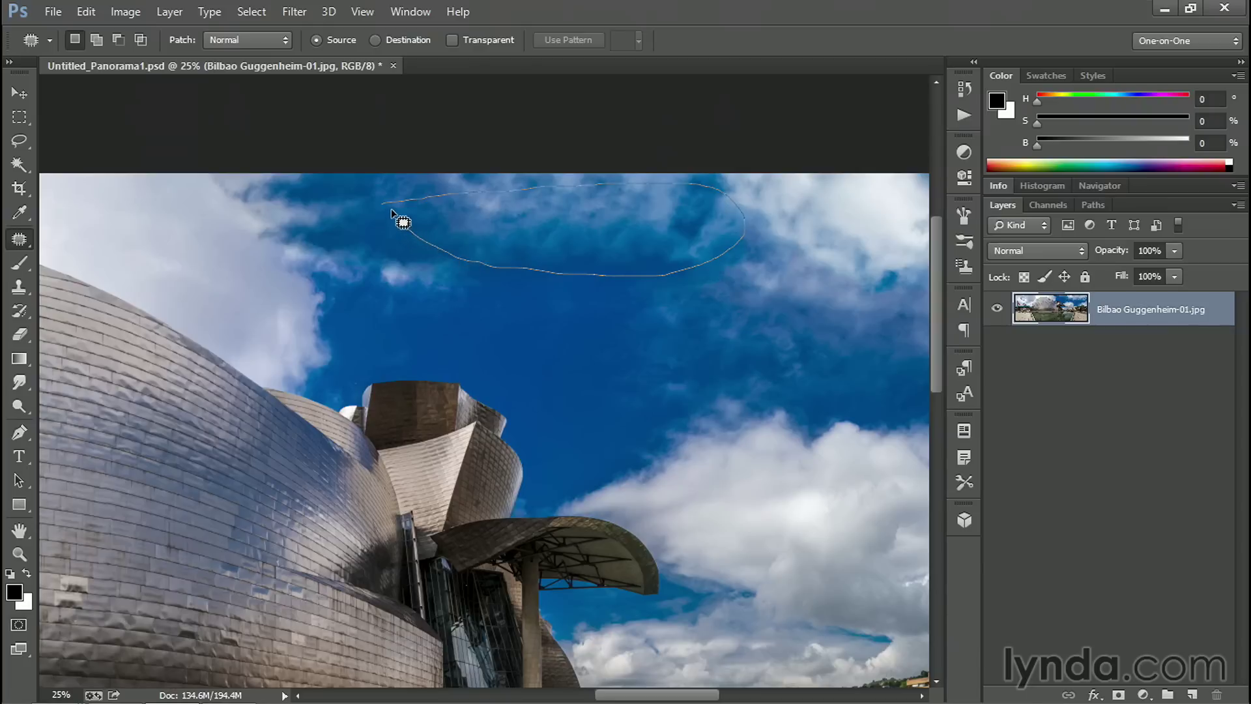
drag(391, 211, 398, 214)
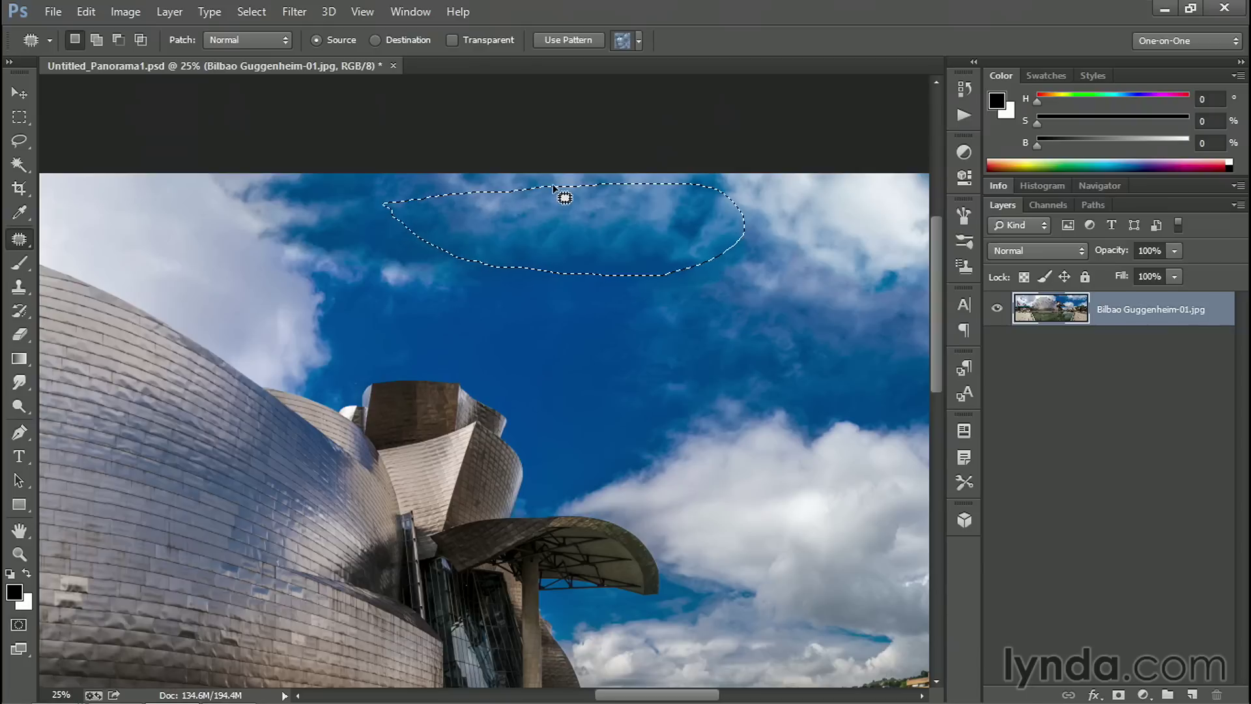
drag(487, 321, 394, 252)
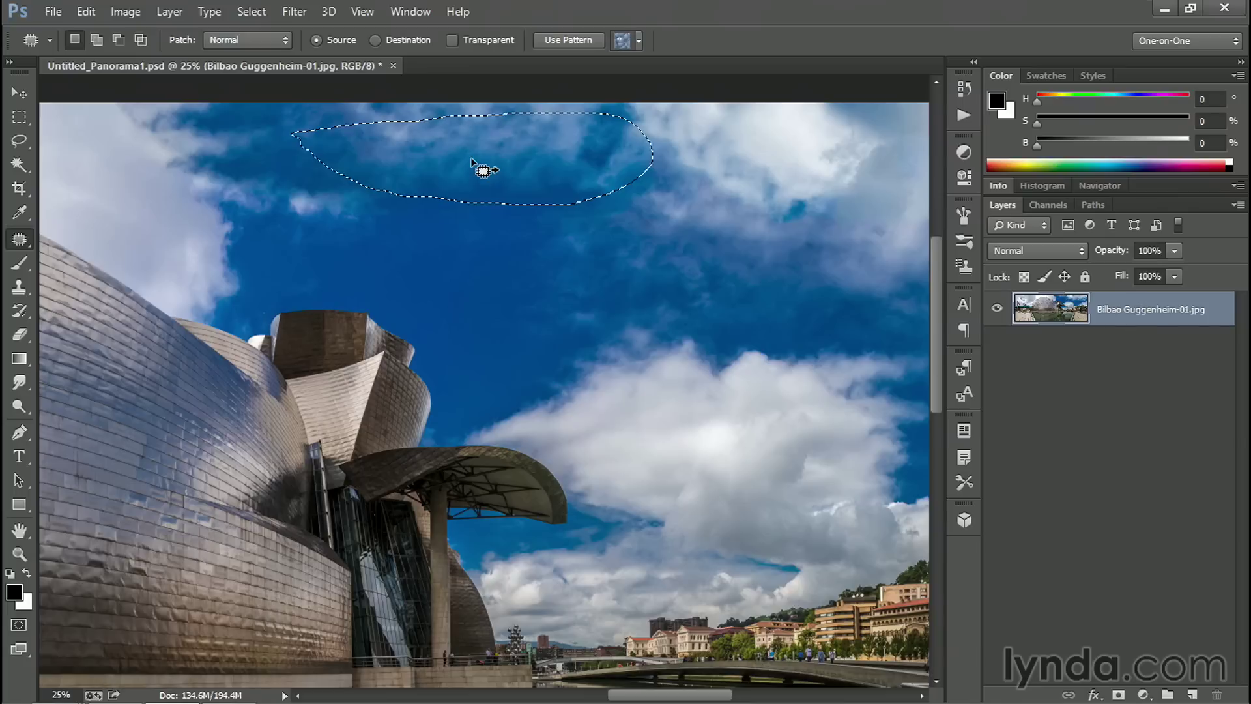
drag(499, 166, 726, 438)
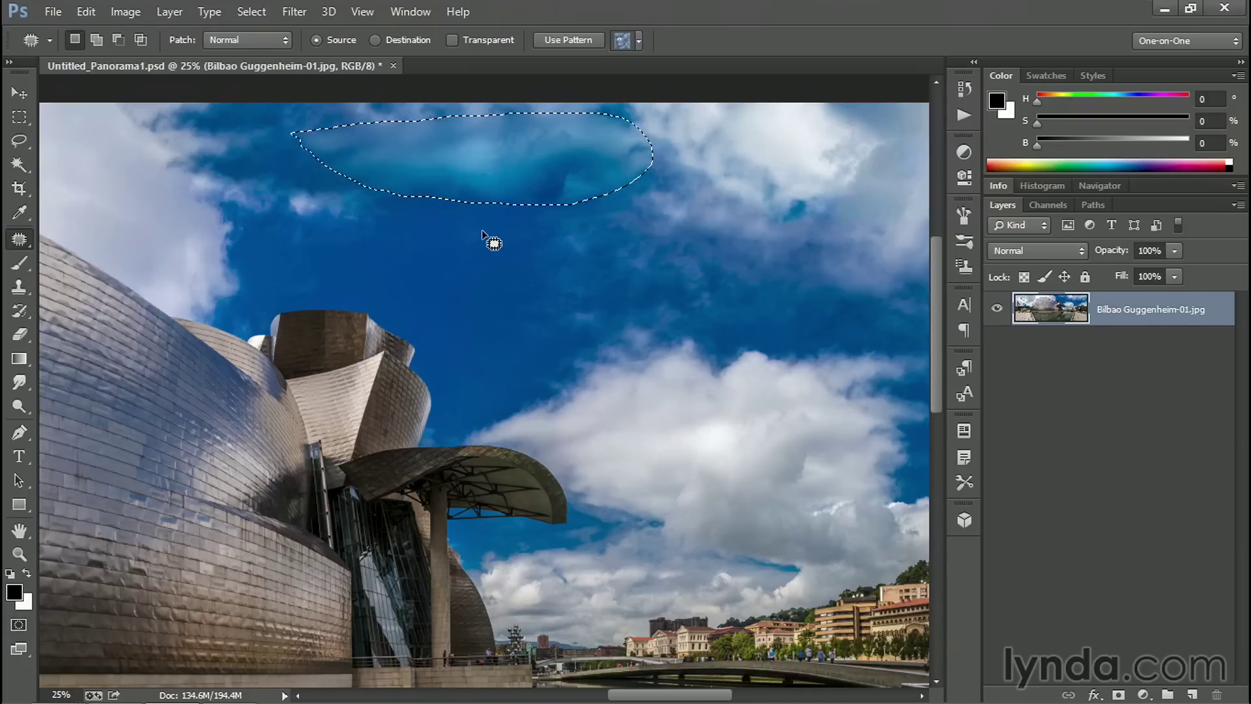
key(ctrl+d)
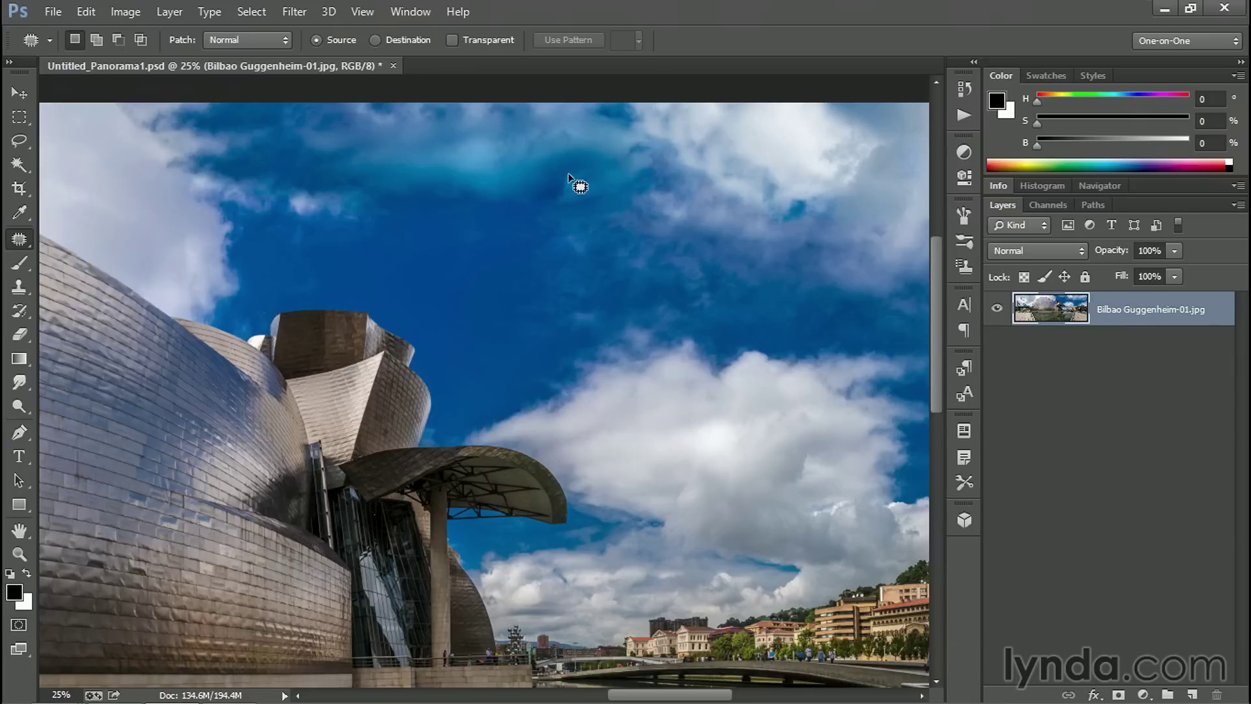
- Patch two more uneven sky areas, including the top-left, with lower-right cloud texture
mouse_move(636, 116)
mouse_down()
mouse_move(522, 207)
mouse_move(662, 190)
mouse_move(642, 119)
mouse_up()
drag(600, 185, 758, 486)
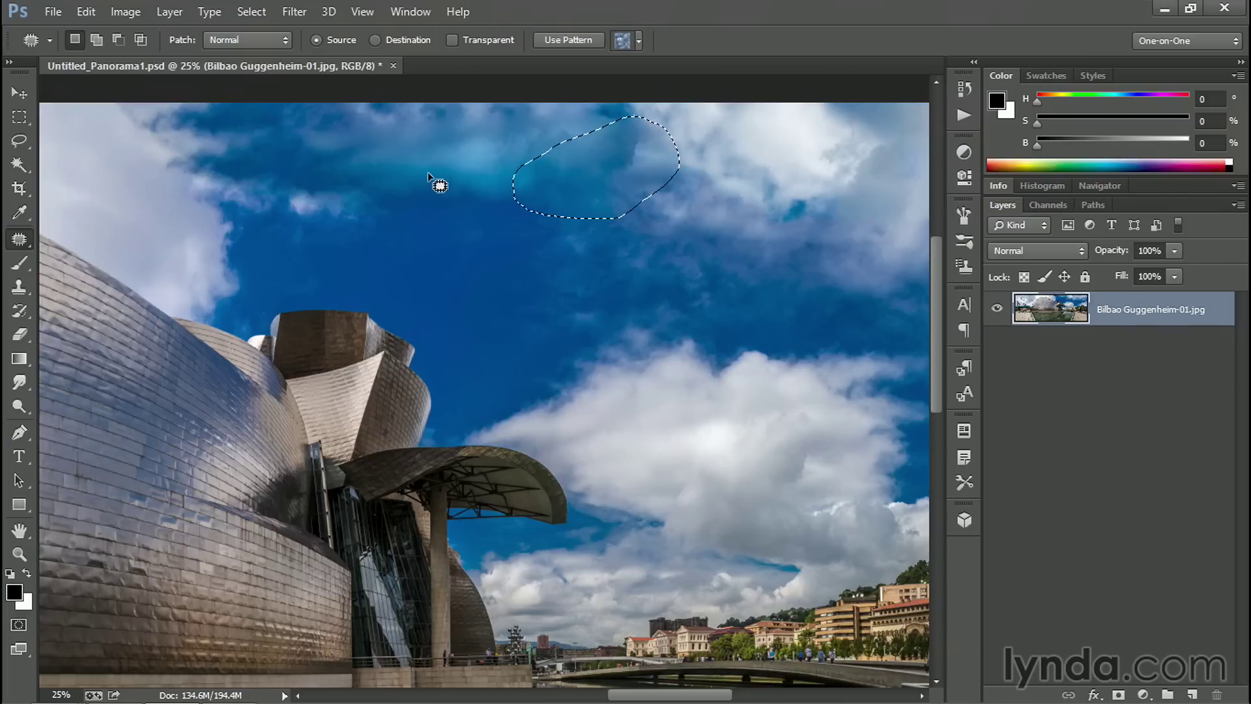
key(ctrl+d)
drag(363, 188, 436, 201)
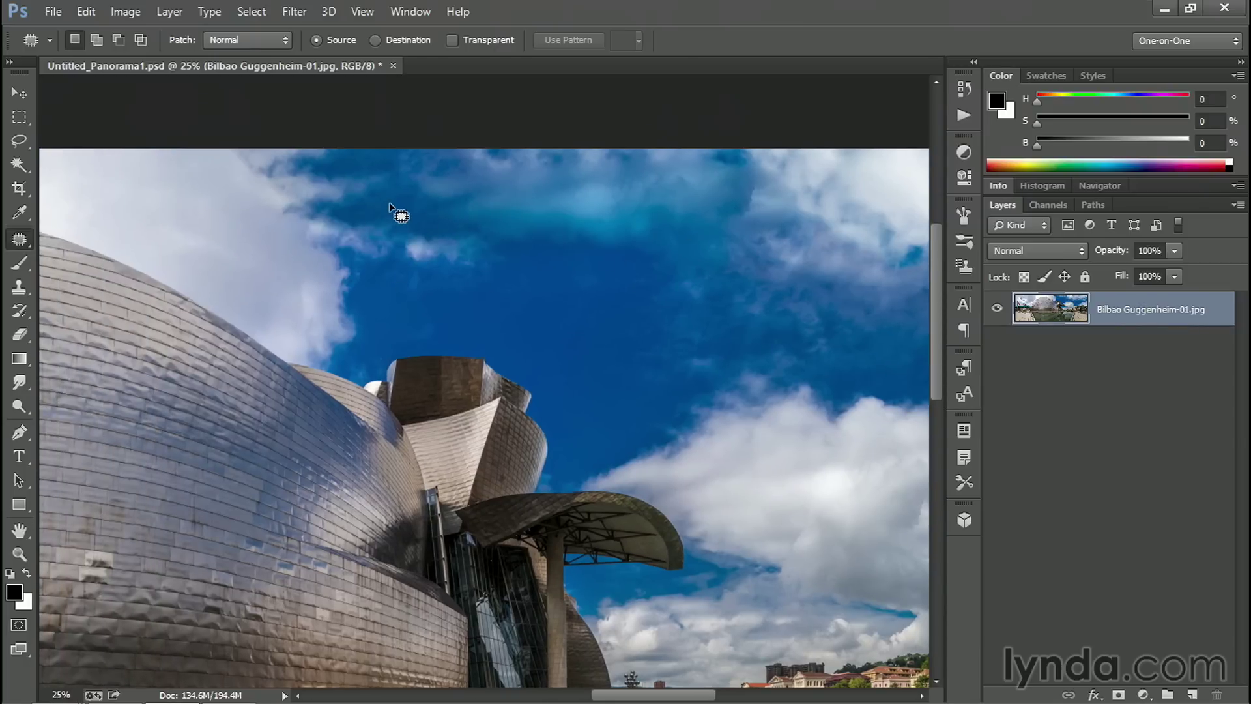
mouse_move(414, 206)
mouse_down()
mouse_move(261, 206)
mouse_move(279, 171)
mouse_move(367, 161)
mouse_move(414, 211)
mouse_up()
drag(331, 202, 747, 461)
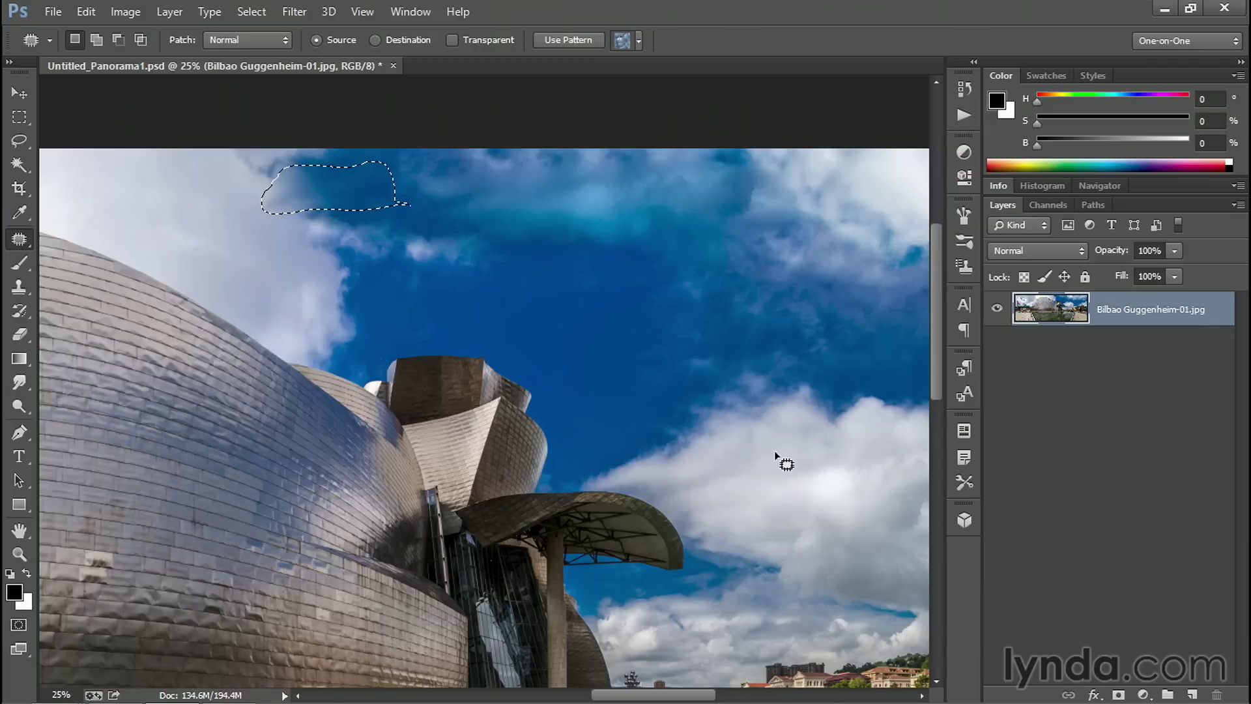
key(ctrl+d)
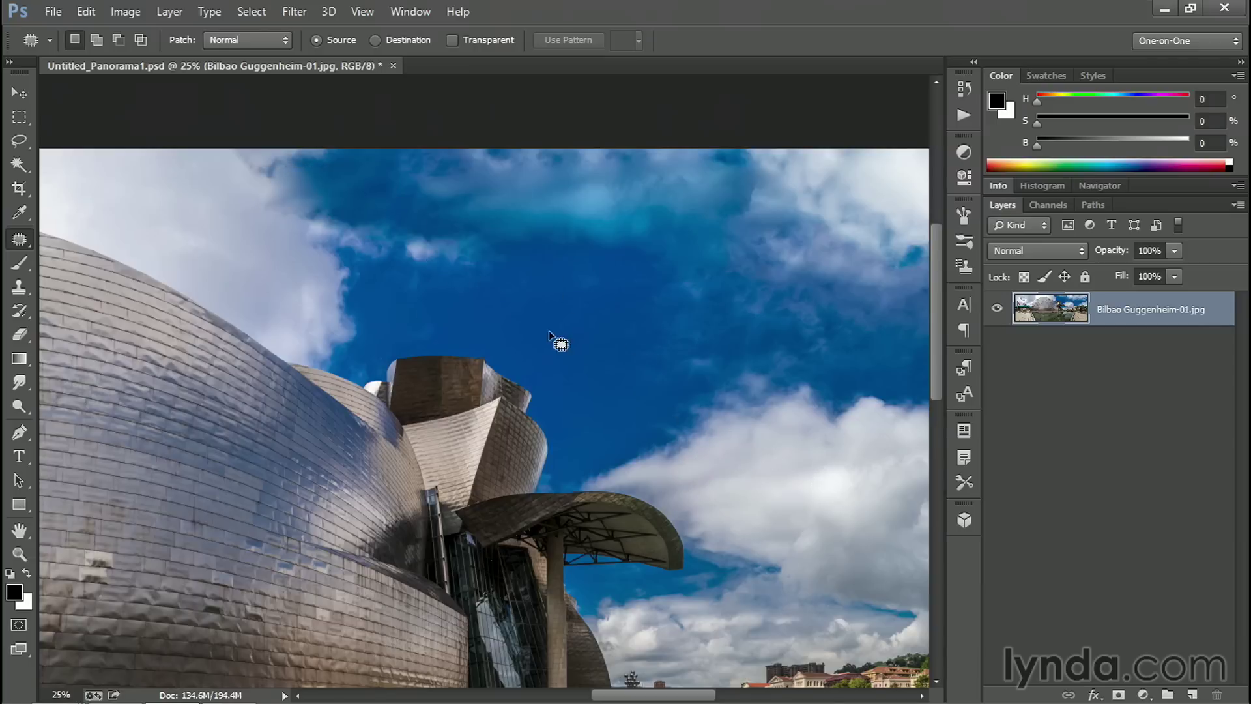
alt+click(211, 276)
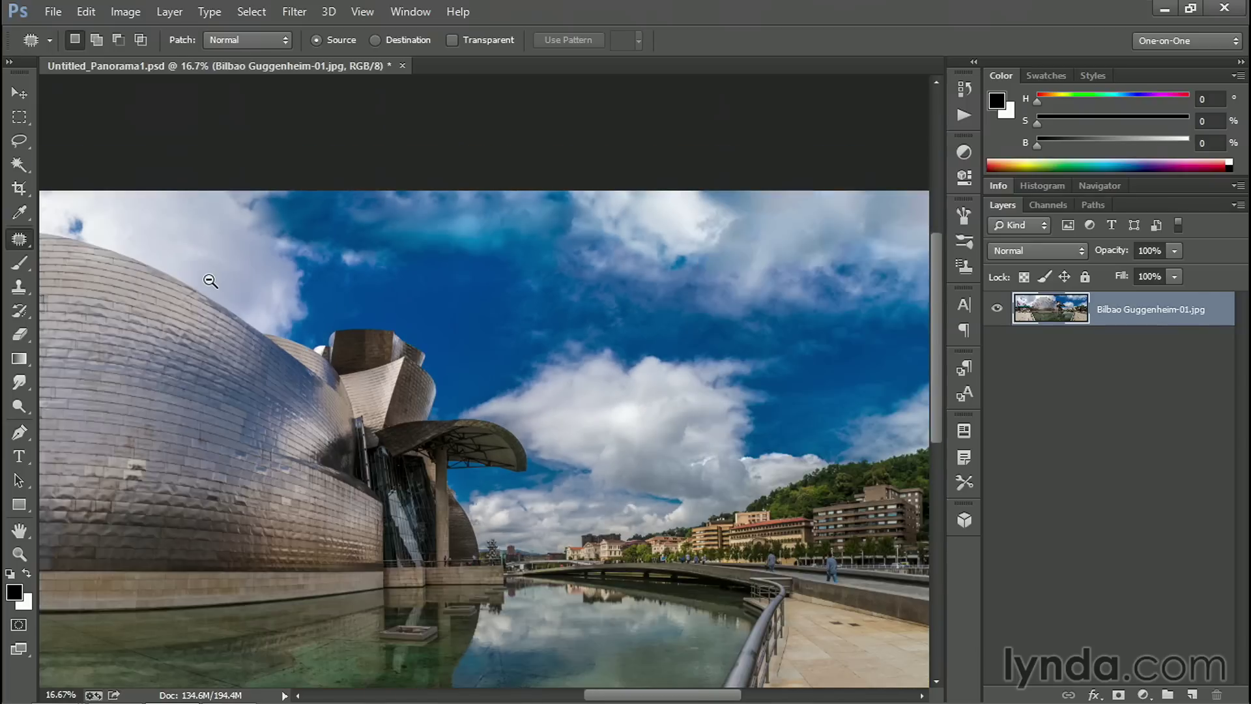
- Patch the pale top-centre streak in Content-Aware mode using clear blue sky below
drag(210, 341, 478, 287)
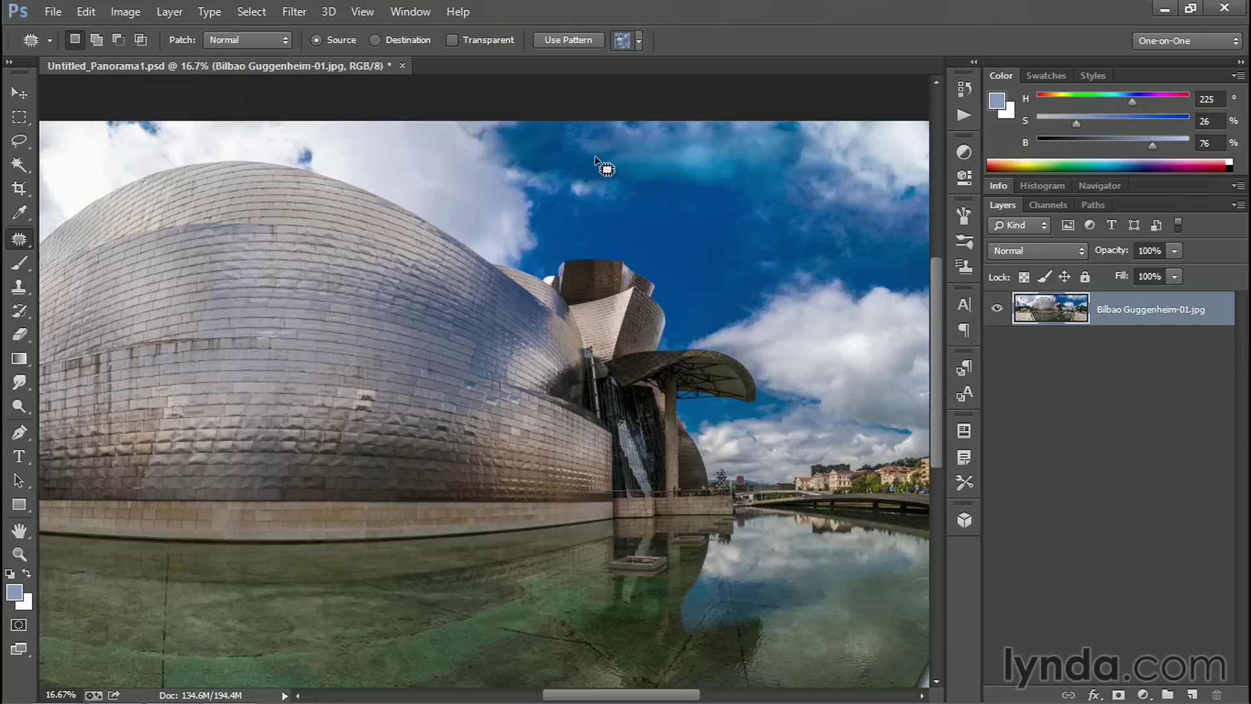
mouse_move(595, 157)
mouse_down()
mouse_move(705, 196)
mouse_move(794, 182)
mouse_move(794, 155)
mouse_move(759, 131)
mouse_move(700, 127)
mouse_move(662, 105)
mouse_move(607, 140)
mouse_up()
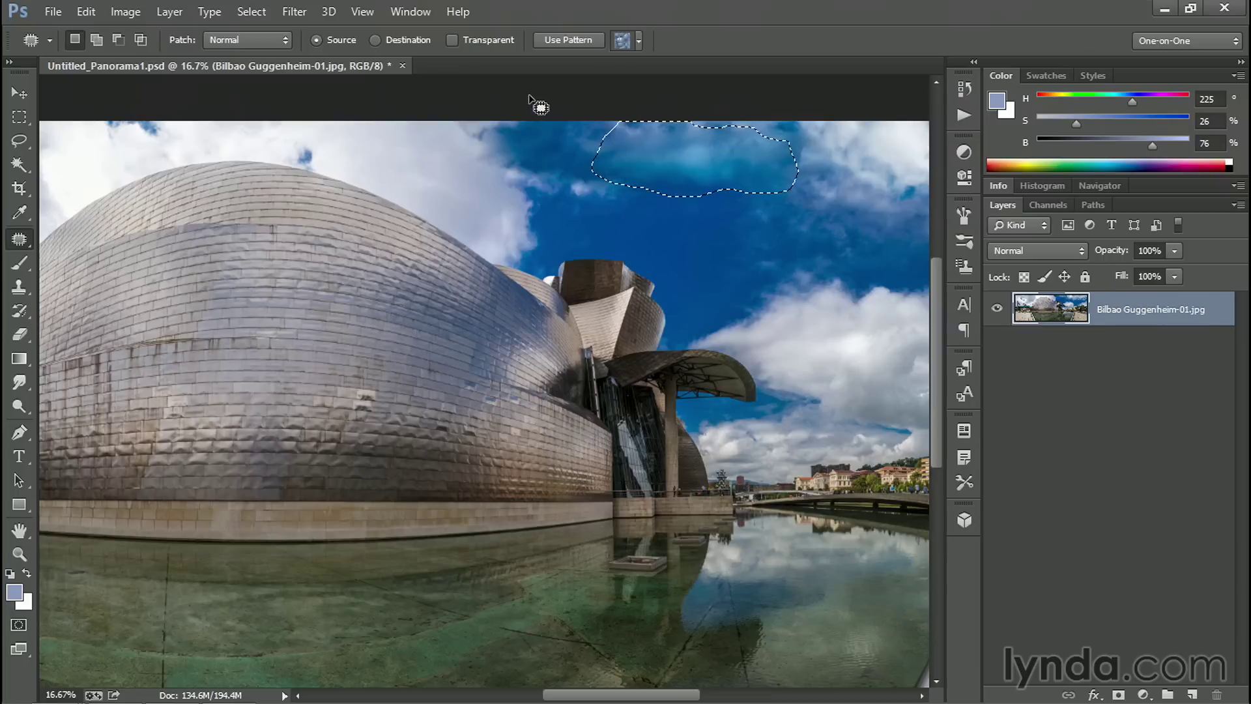
click(252, 42)
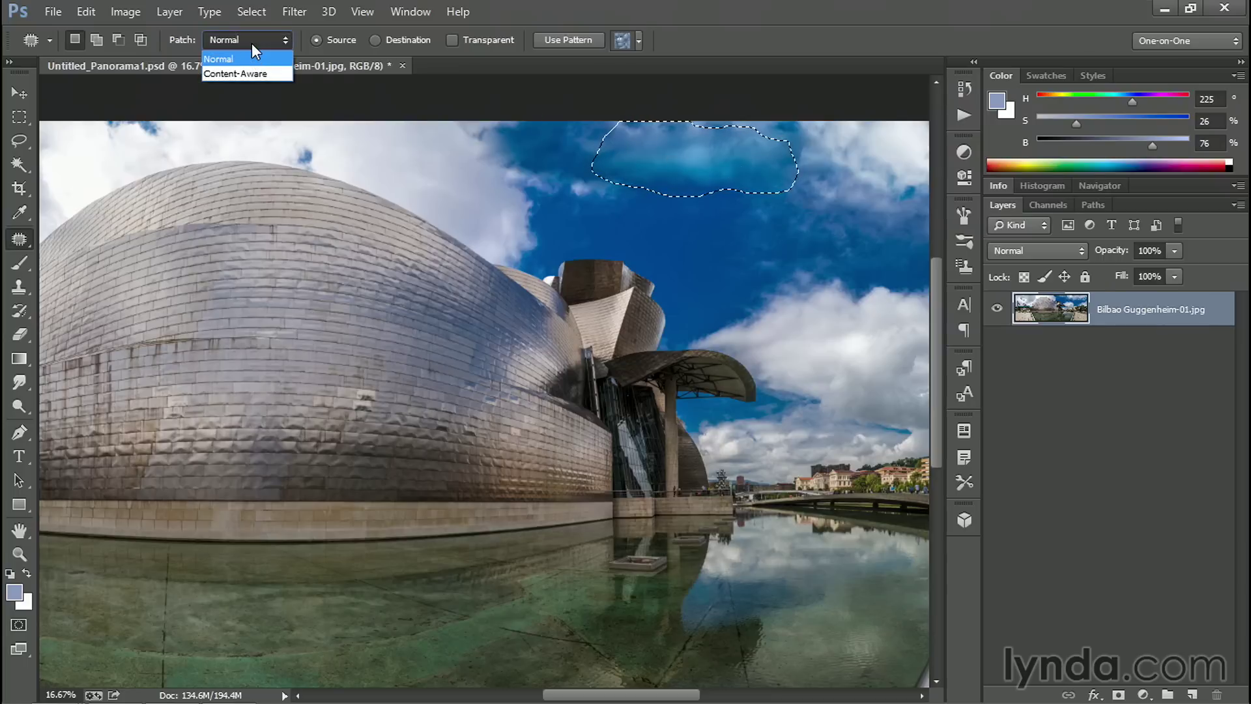
click(270, 76)
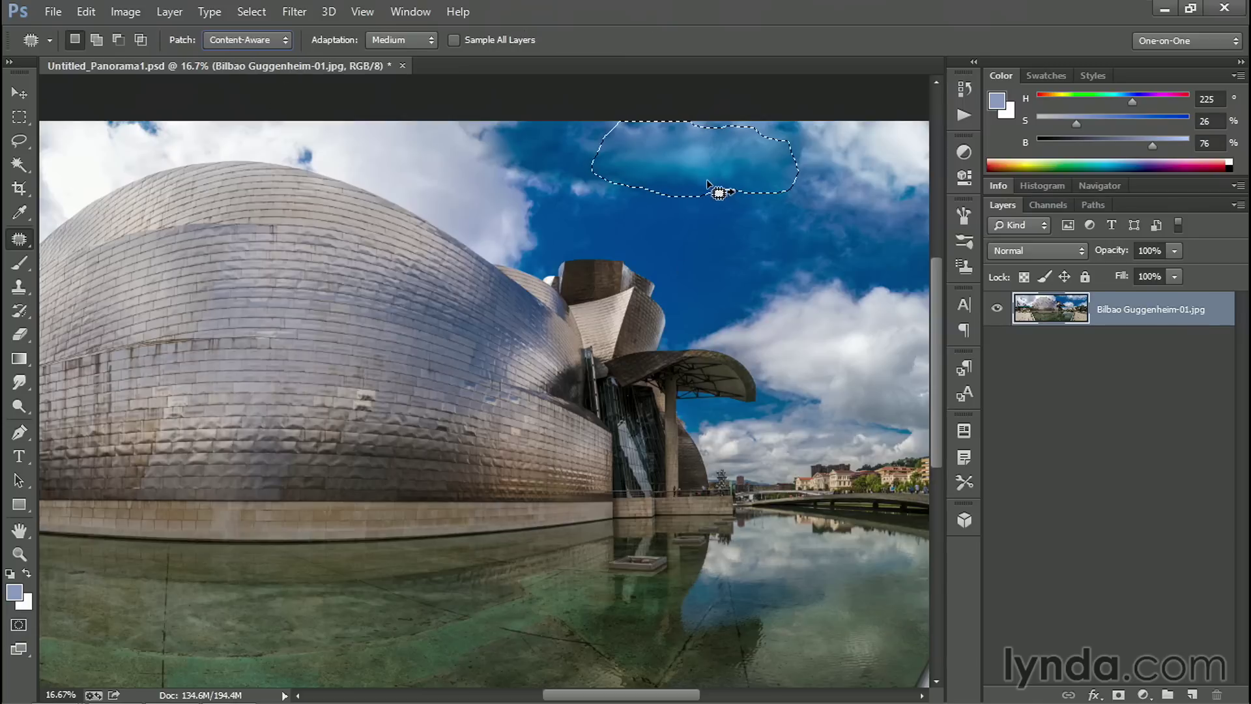
drag(718, 194, 812, 270)
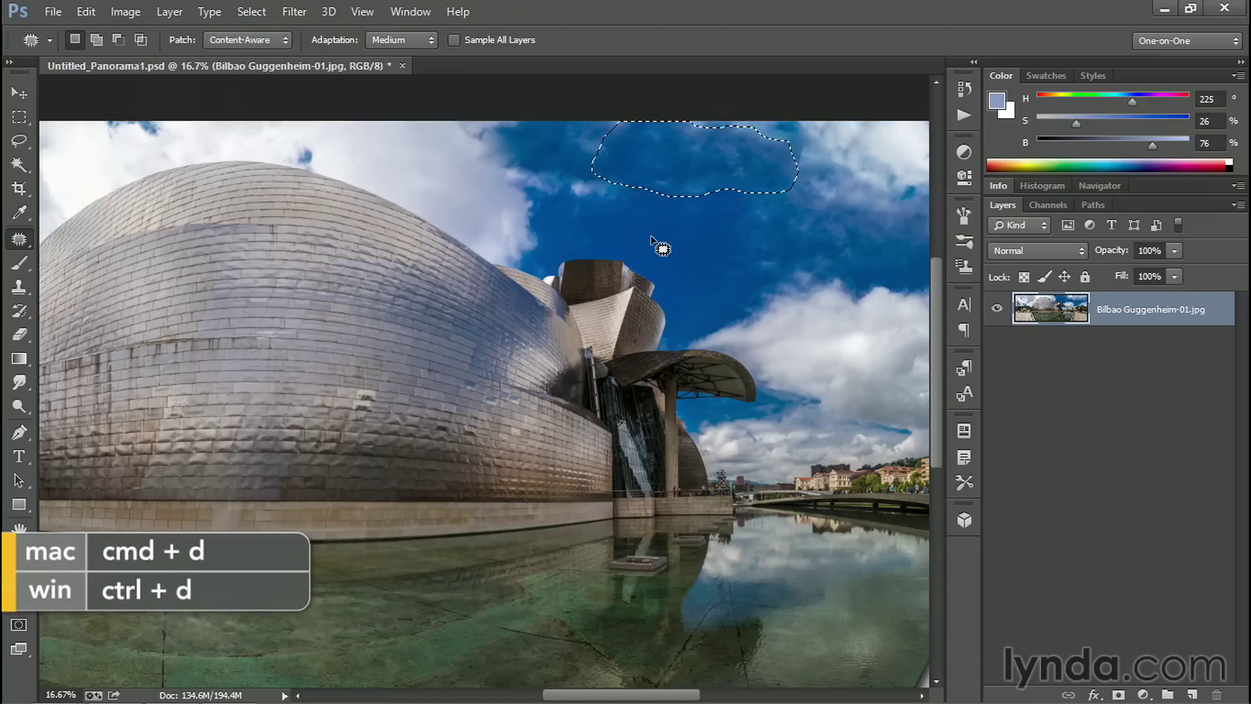
key(ctrl+d)
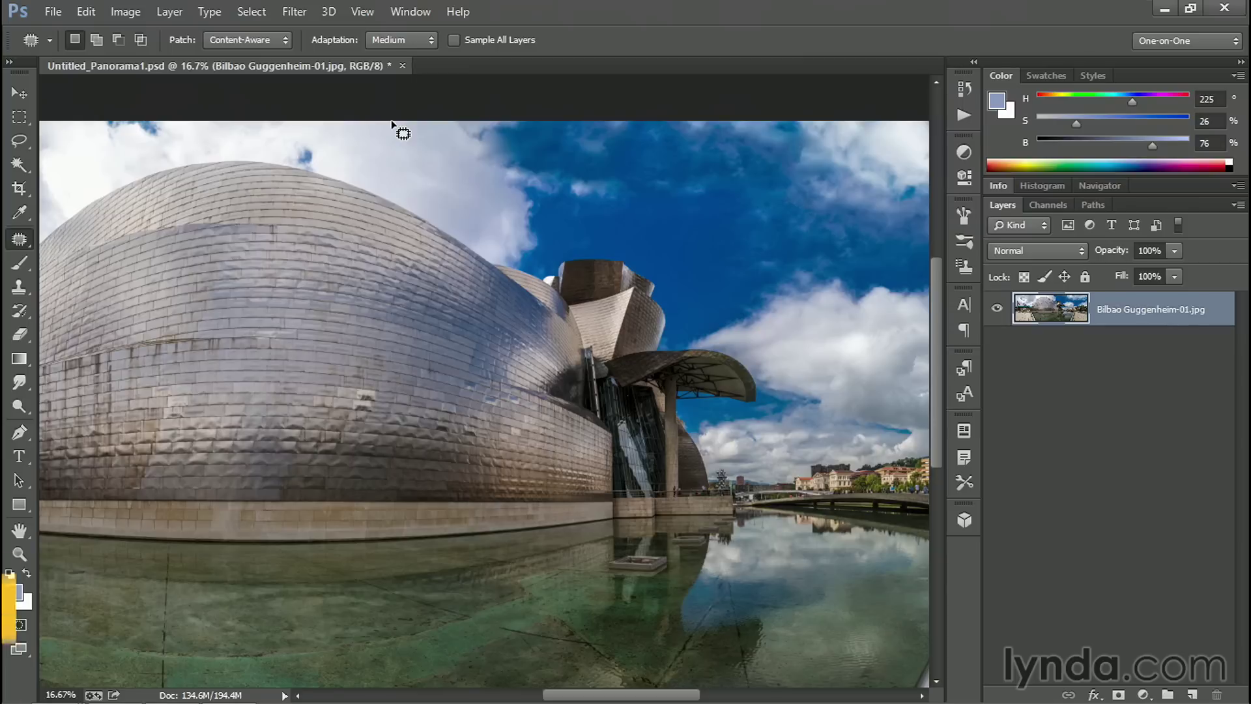
- Switch to Full Screen Mode and fit the entire panorama on screen
key(f)
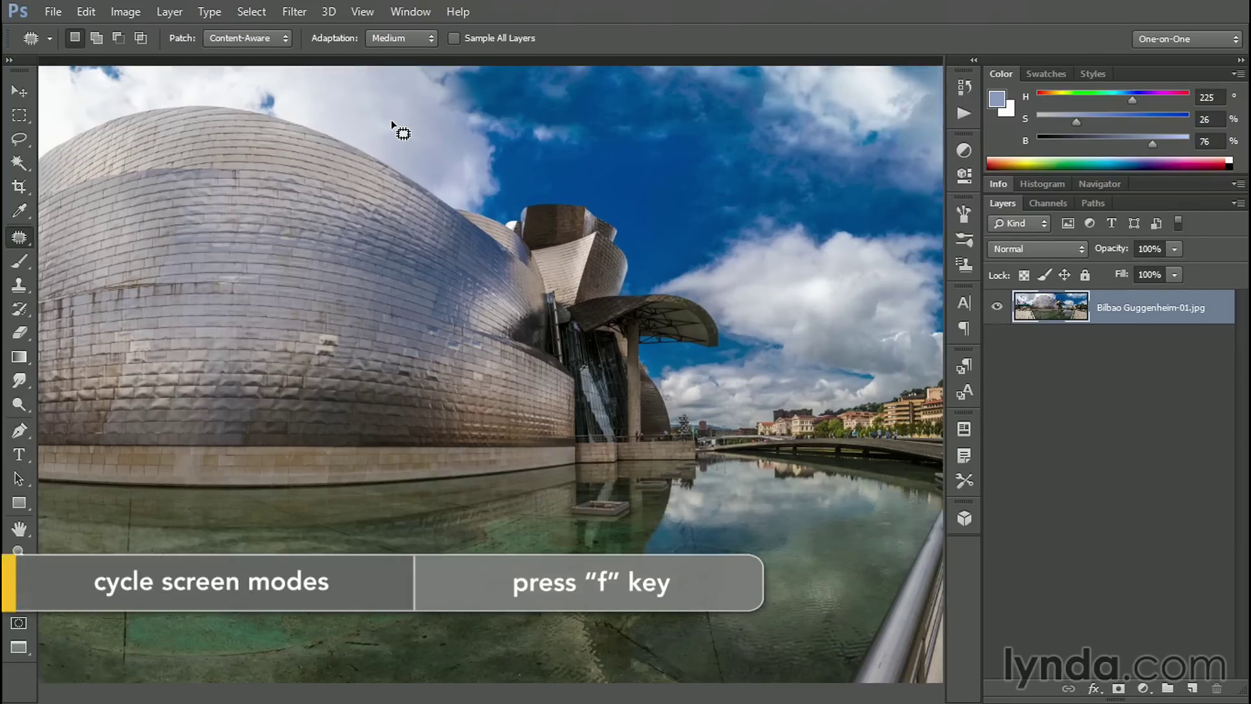
key(f)
key(ctrl+0)
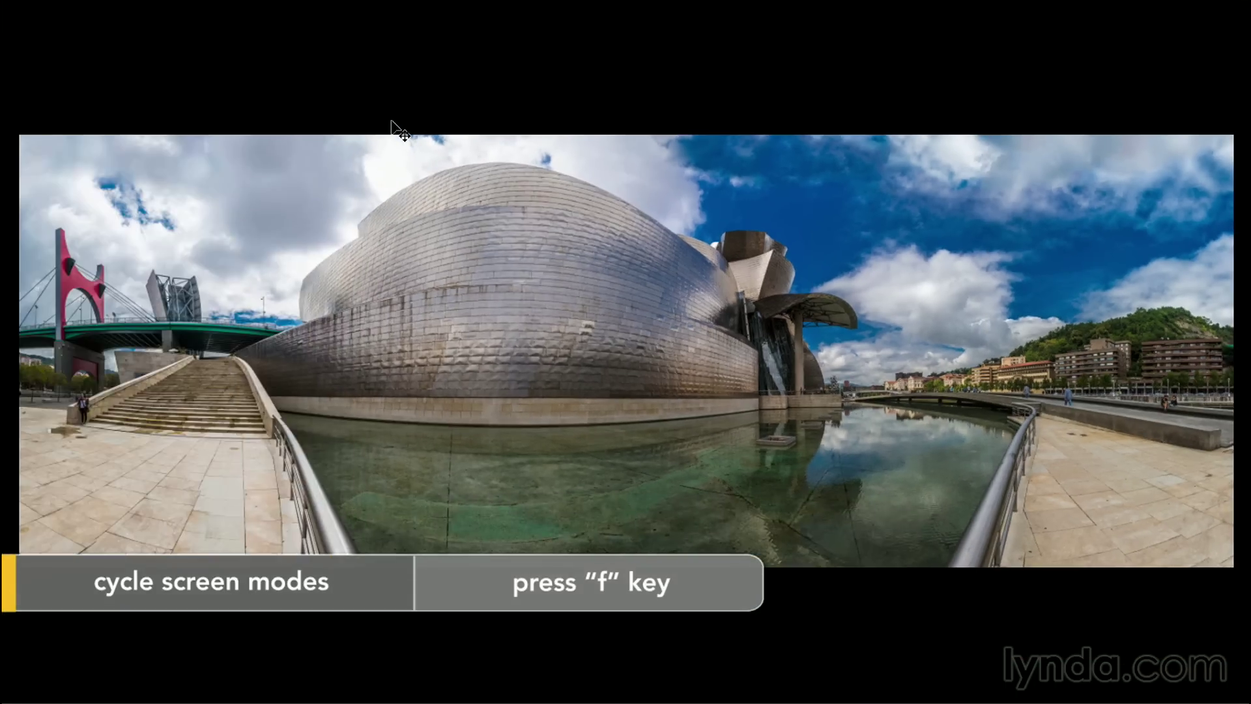